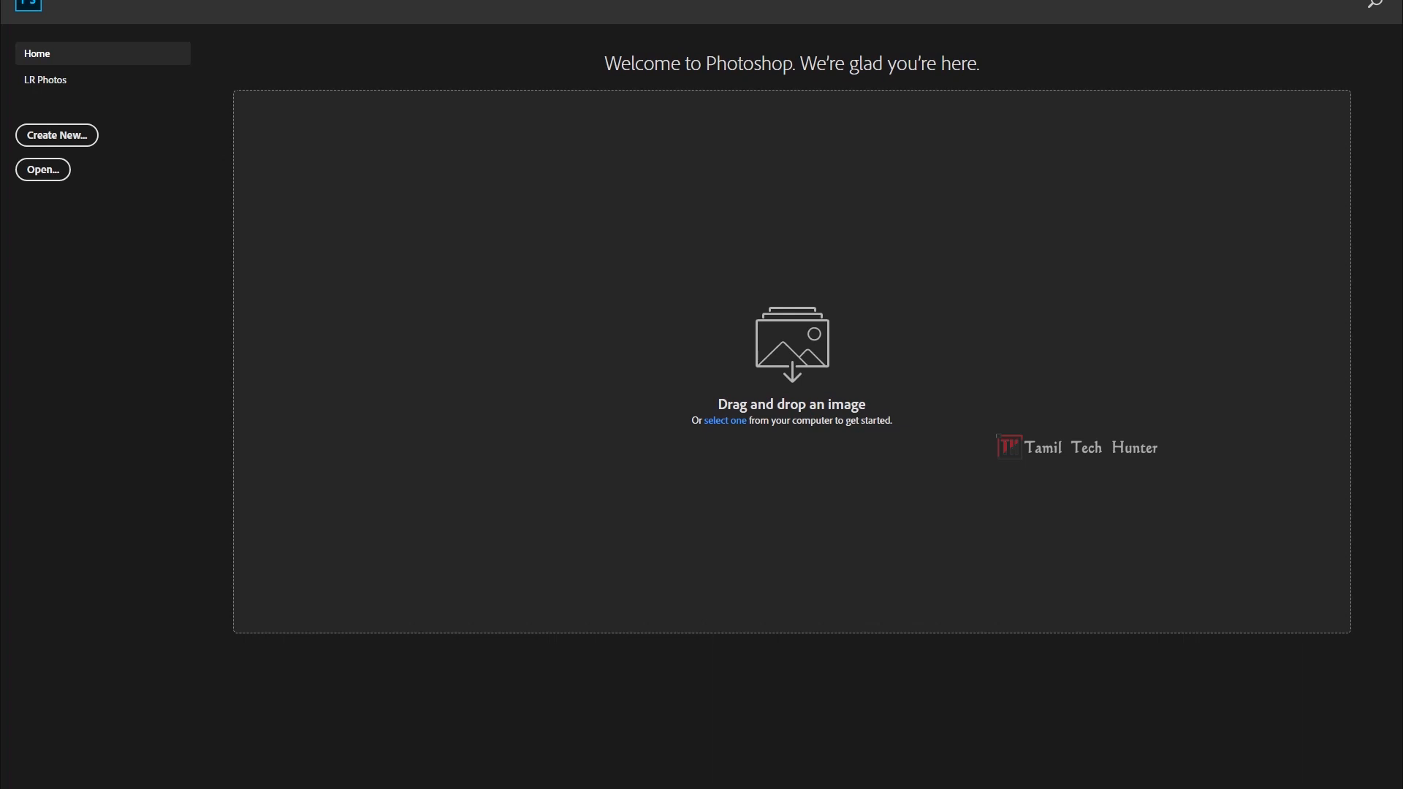
Create a new white 1920 × 1920 px RGB document at 300 pixels/inch named "Special Tools".
left_click(61, 141)
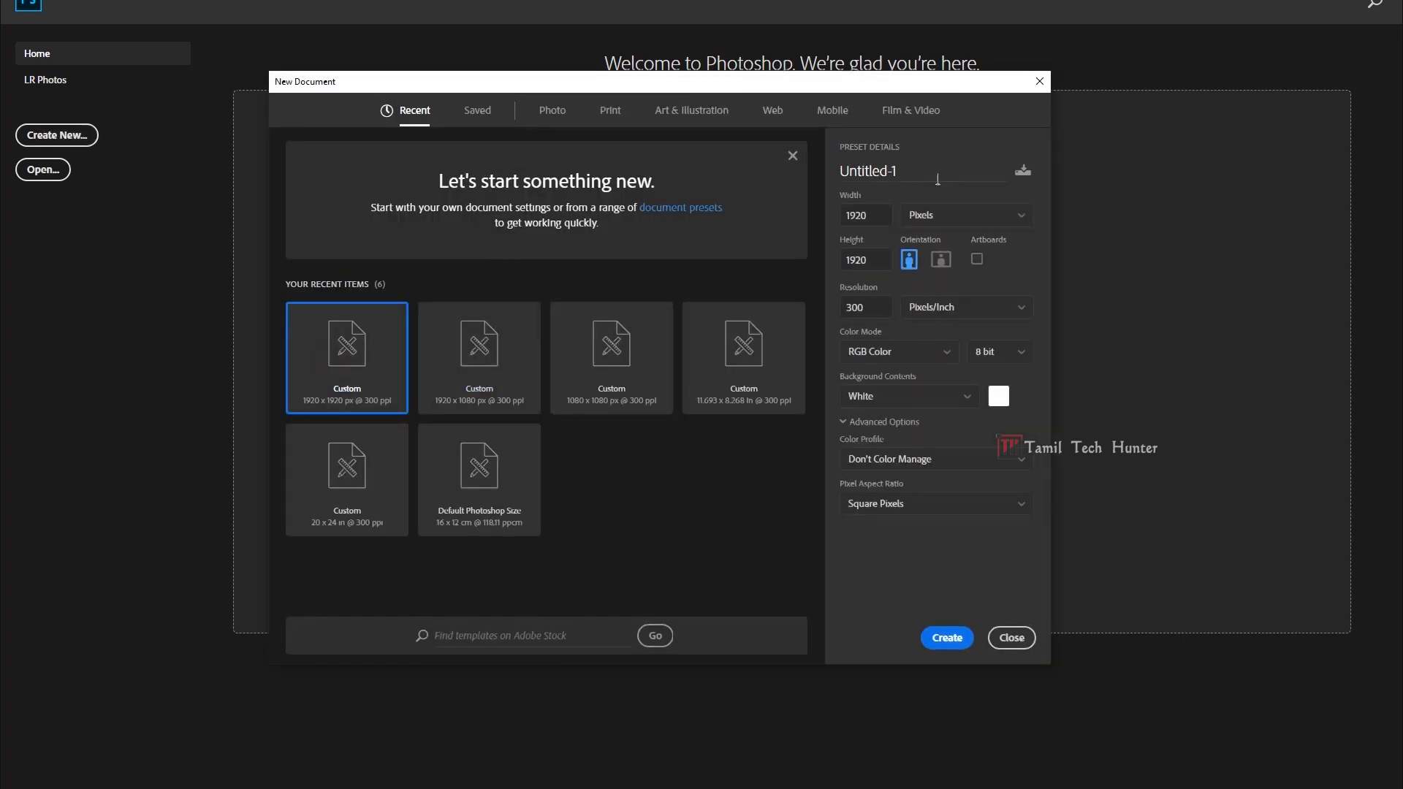
left_click(929, 172)
type("Sp")
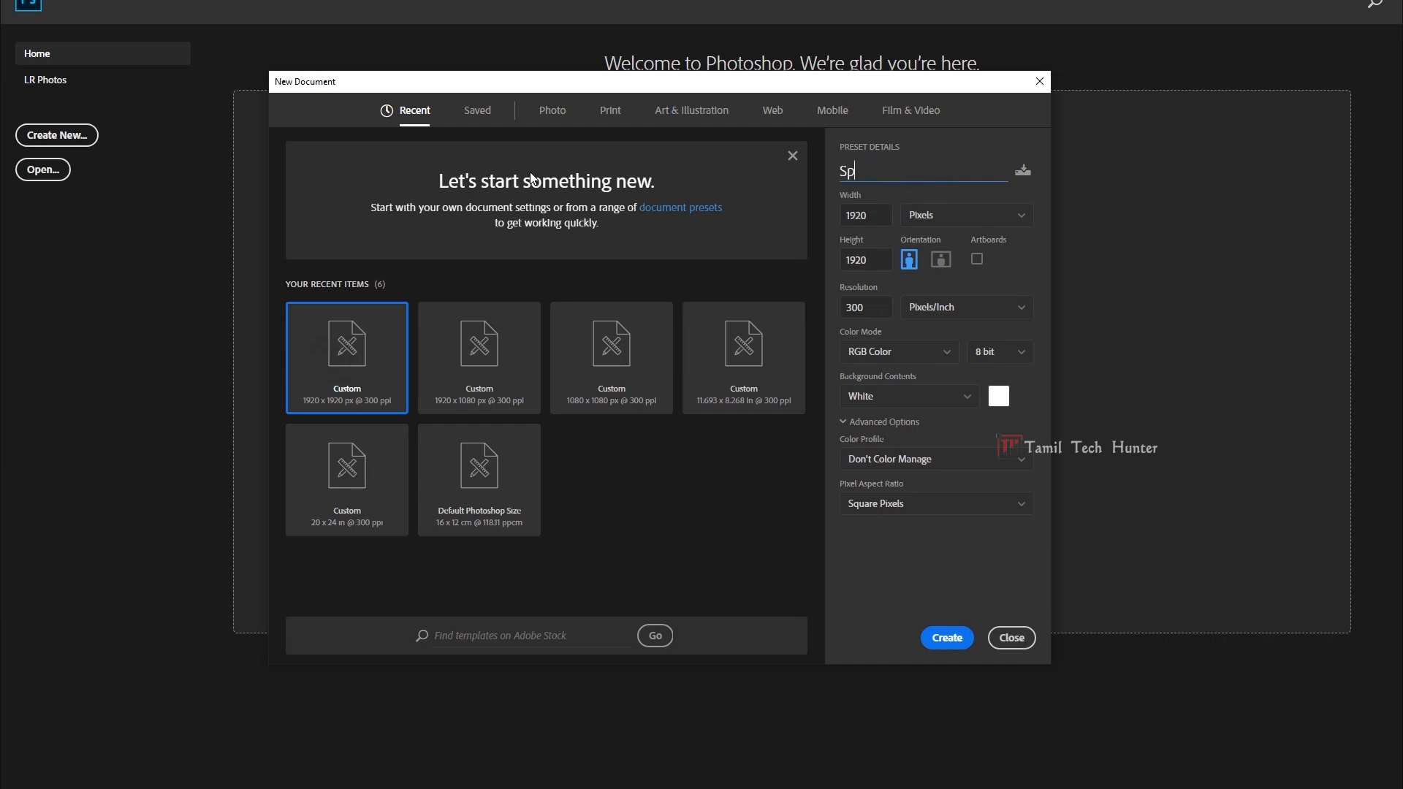
type("ecial Tools")
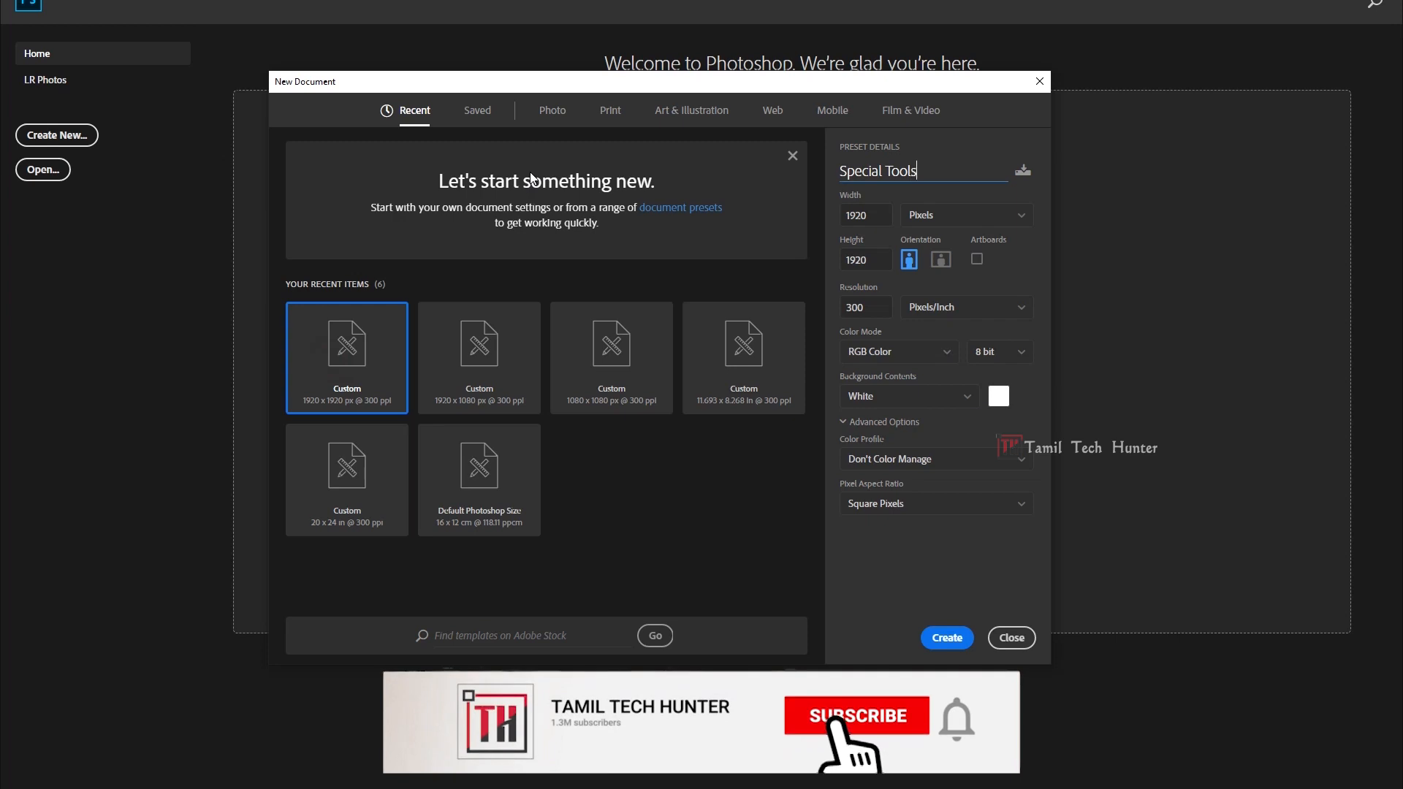
key("Return")
scroll(504, 303, "down", 2)
scroll(512, 307, "up", 1)
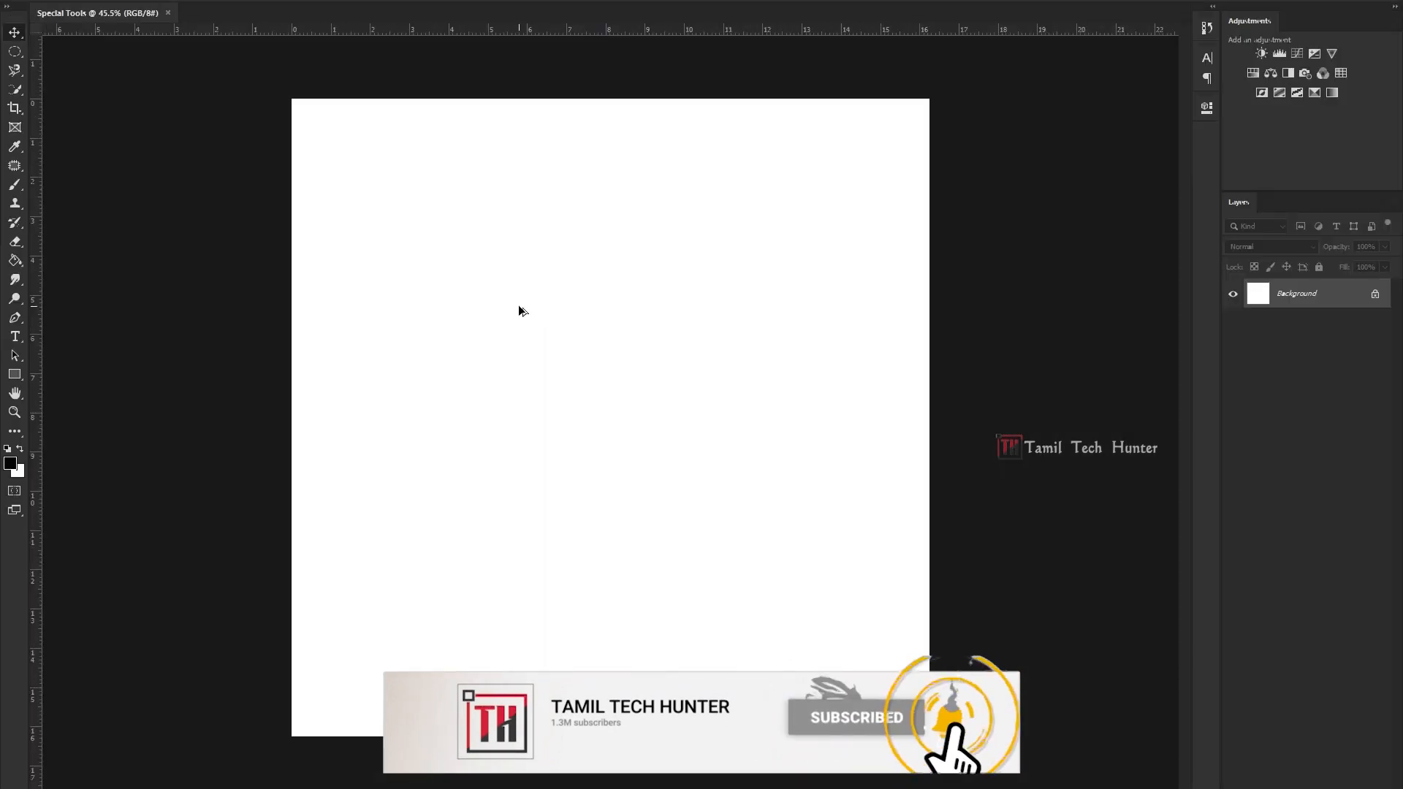
scroll(508, 294, "up", 1)
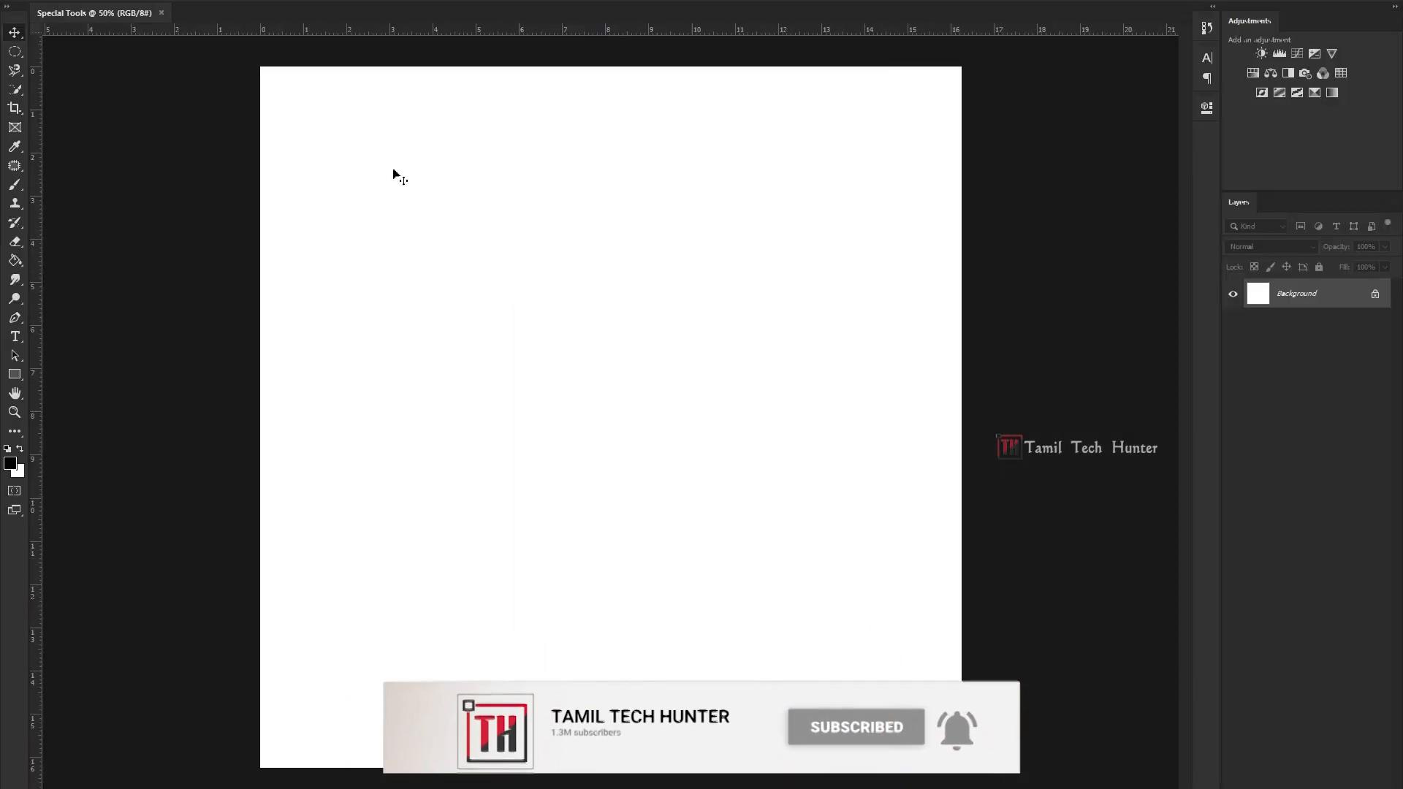
Activate the Brush tool and enlarge its brush preset picker with the Dry Media Brushes folder expanded.
left_click(15, 184)
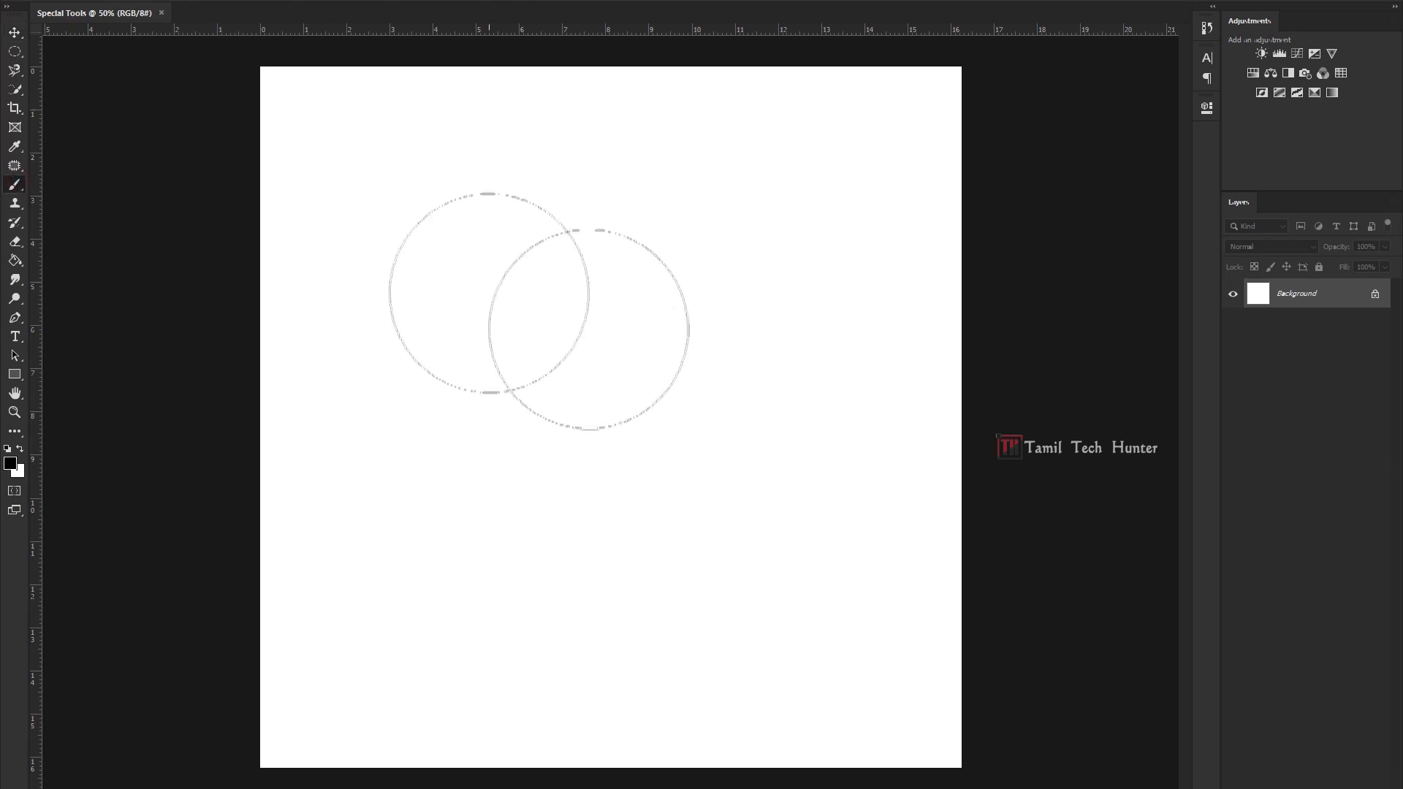
right_click(545, 303)
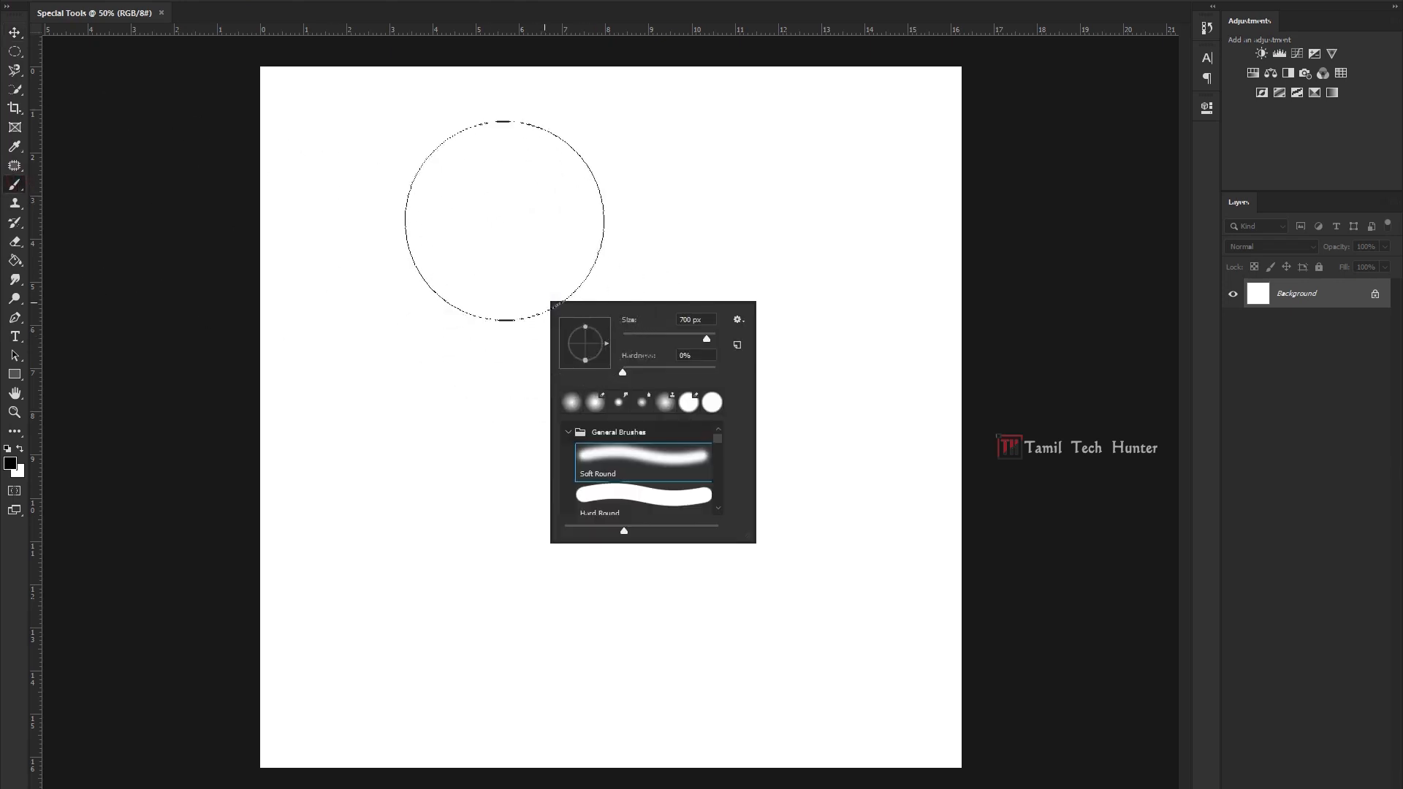
left_click(505, 233)
key("ctrl+z")
right_click(545, 274)
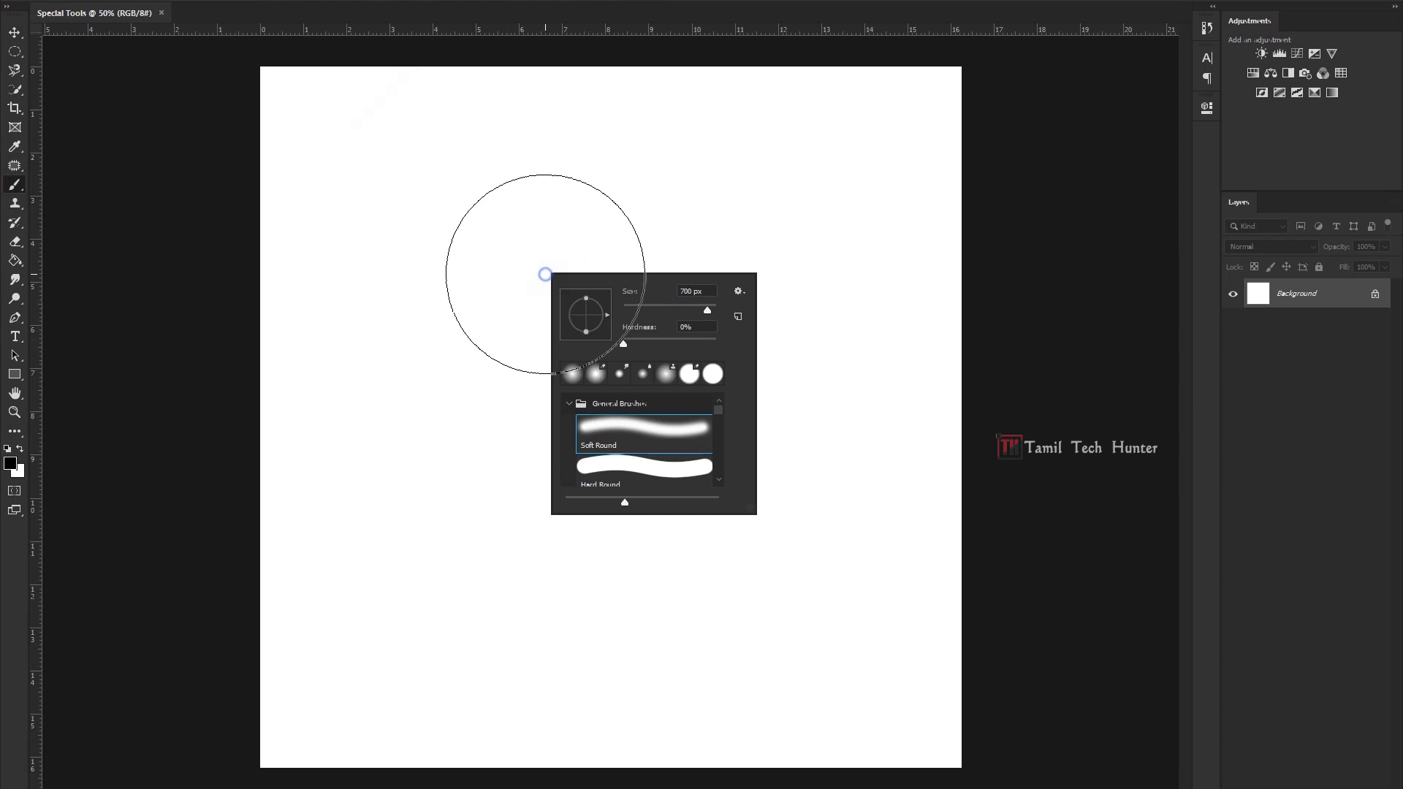
left_click(569, 404)
left_click(576, 428)
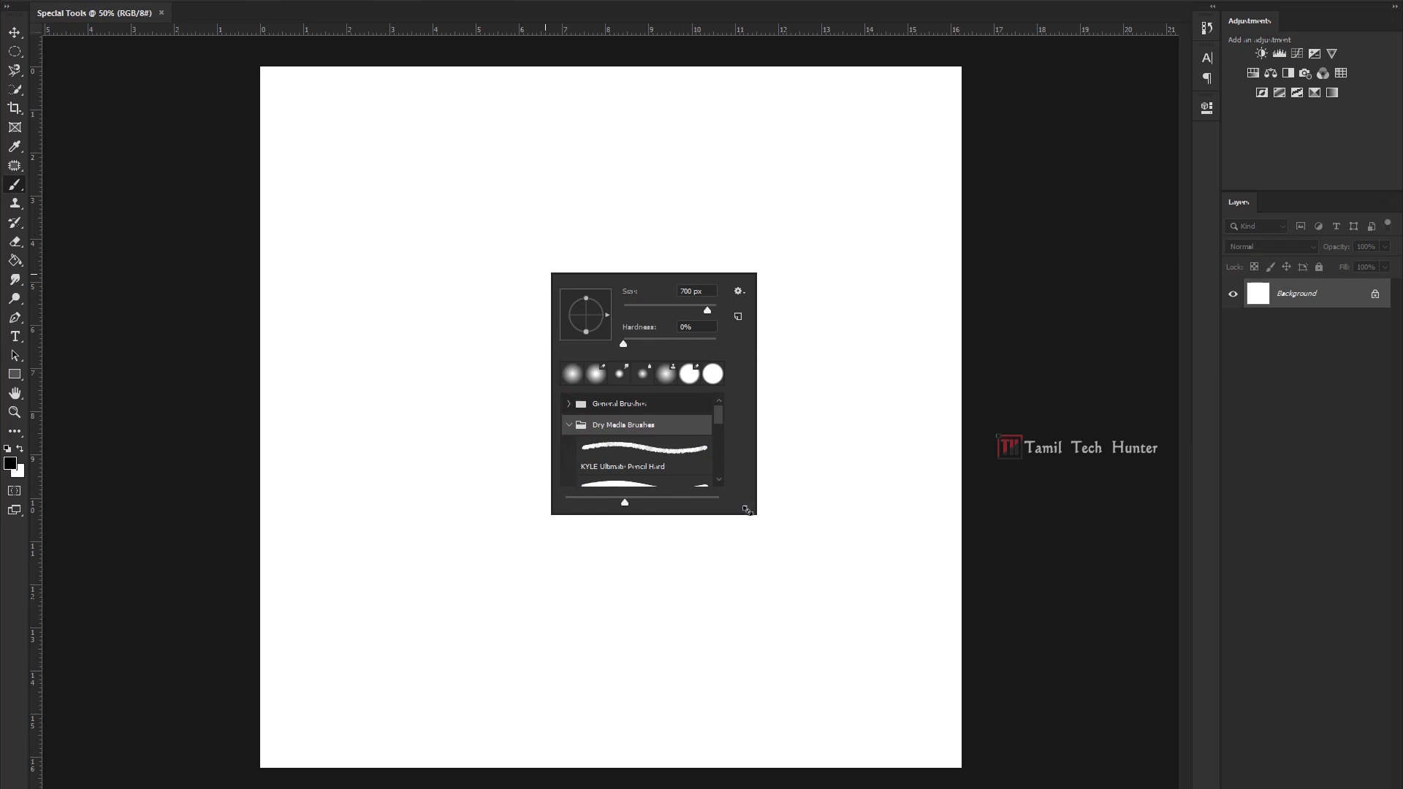
mouse_move(749, 510)
left_mouse_down()
mouse_move(931, 736)
mouse_move(965, 748)
left_mouse_up()
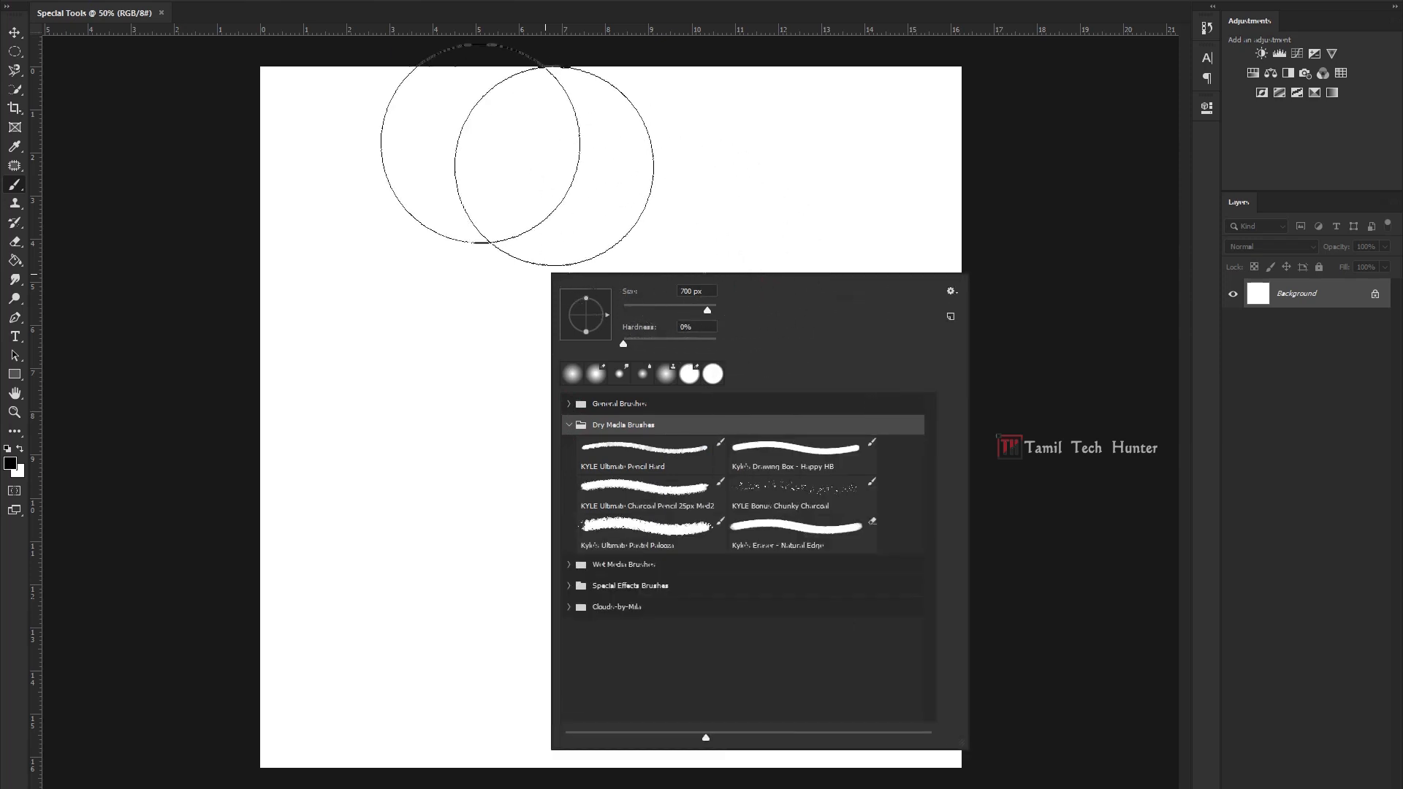
Examine the contents of each installed brush folder, from General Brushes to the Clouds set, and close the picker.
right_click(419, 161)
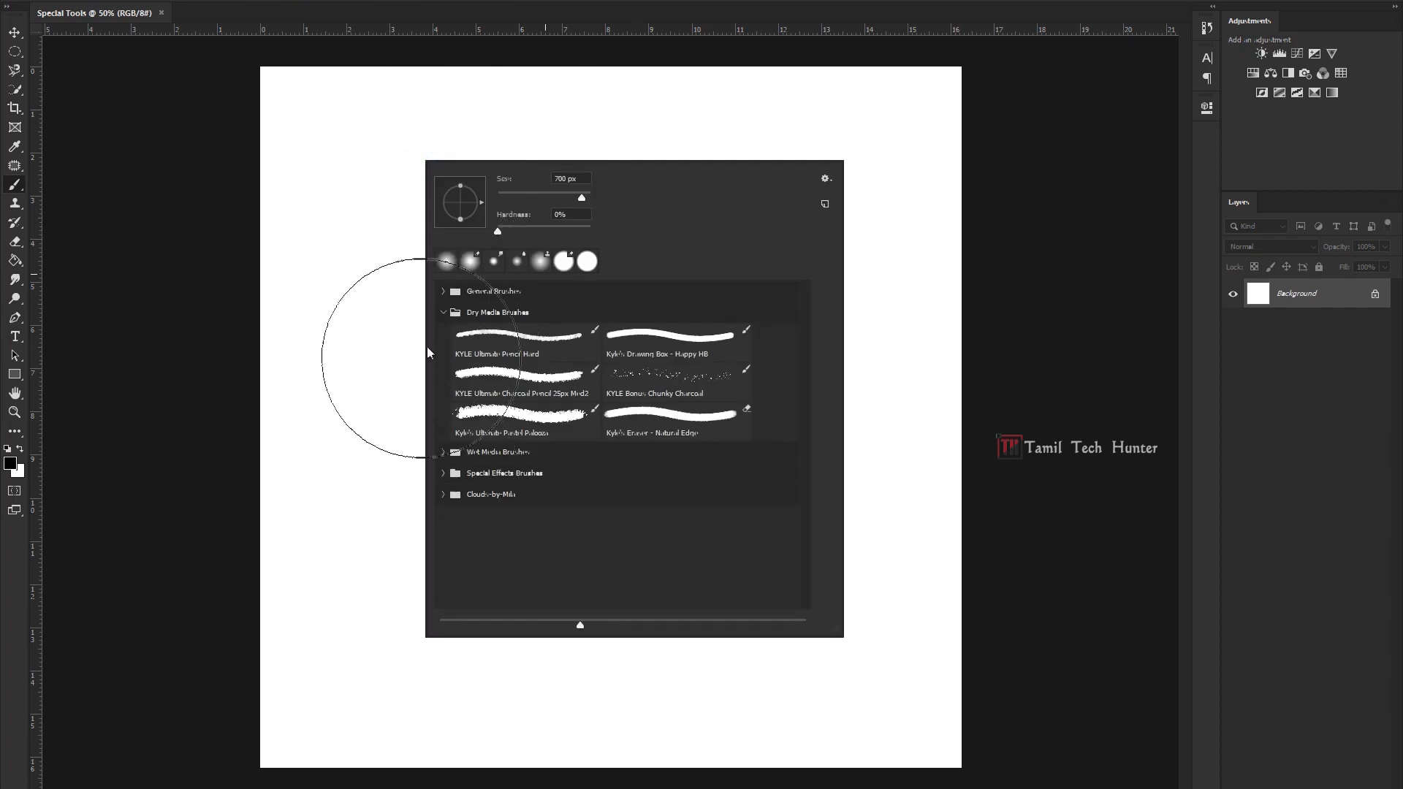
left_click(443, 313)
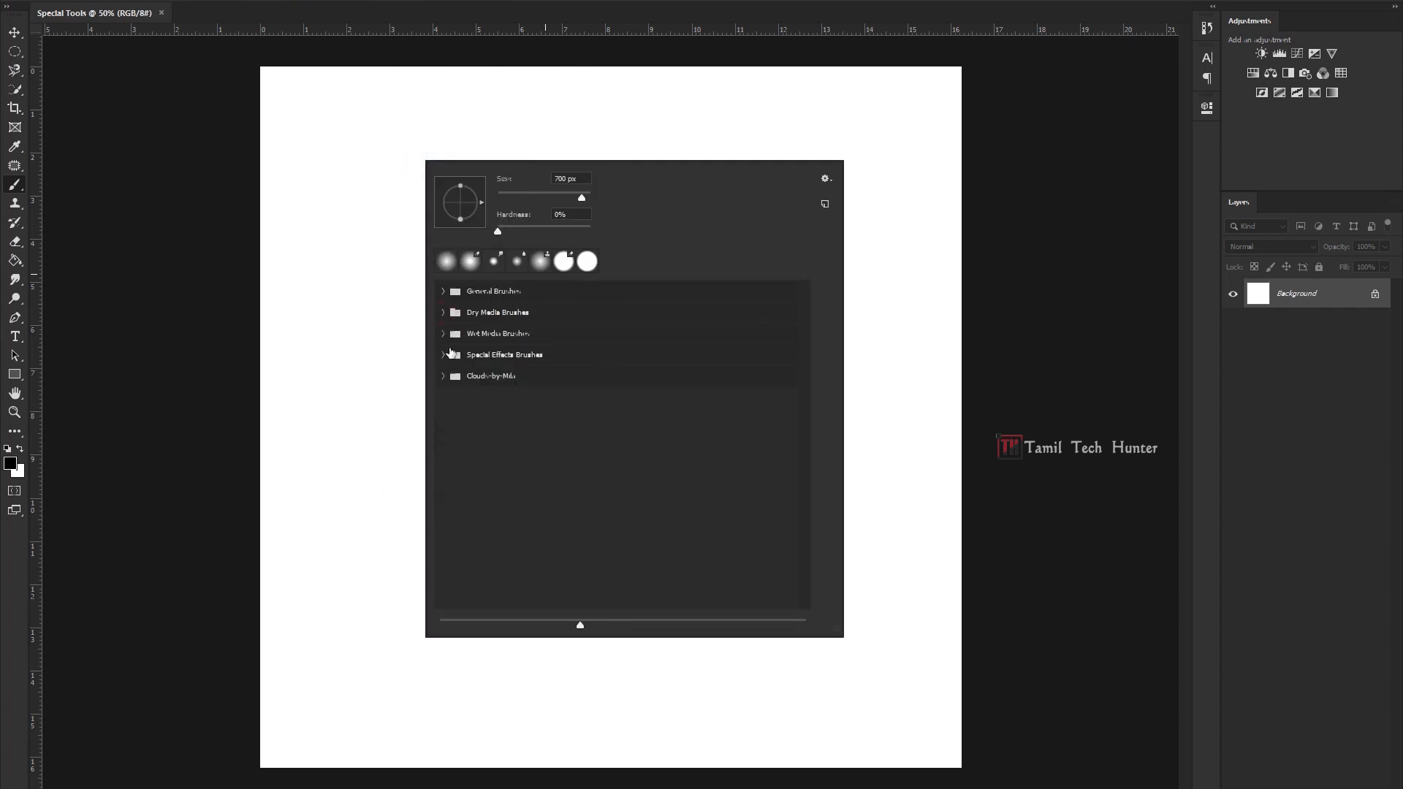
left_click(481, 379)
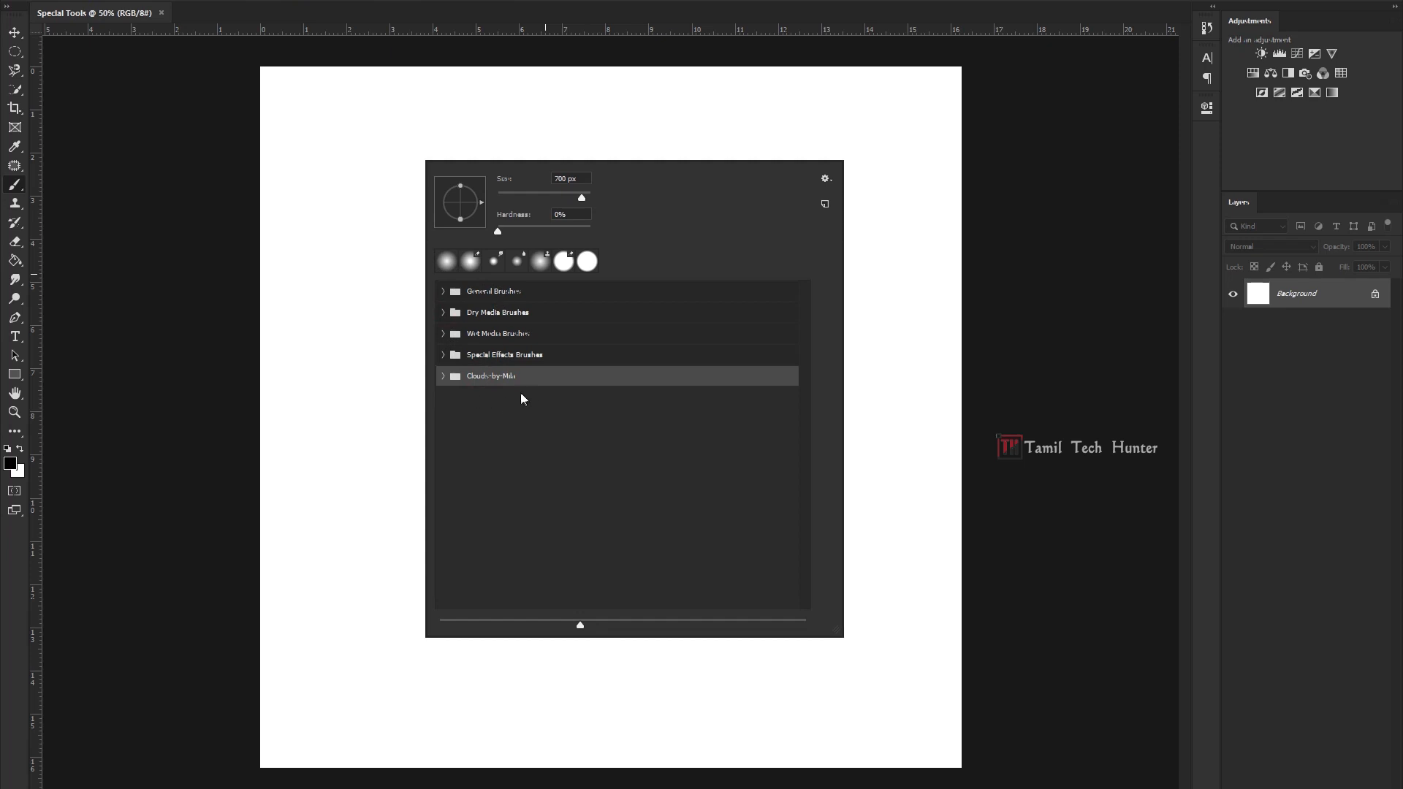
left_click(443, 290)
left_click(443, 291)
left_click(443, 312)
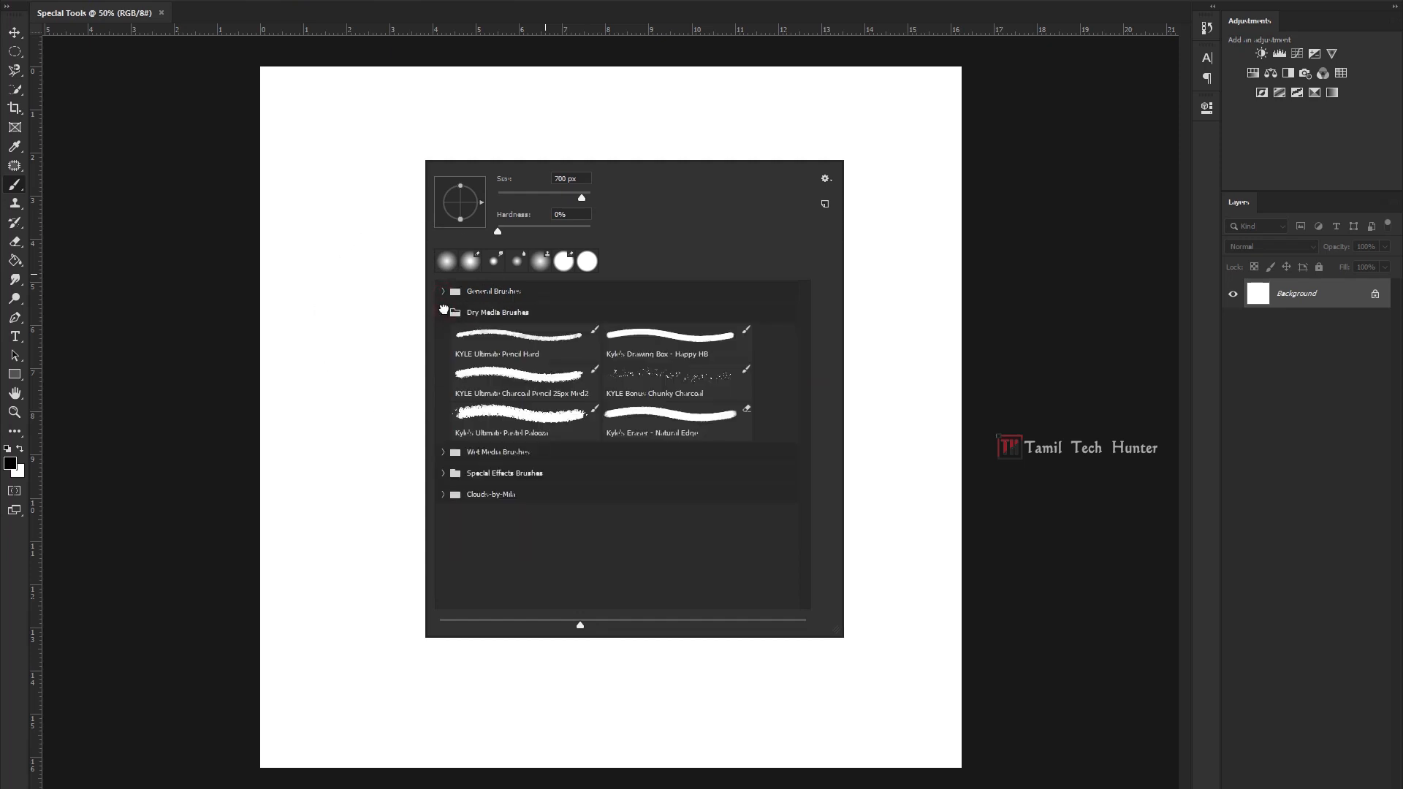
left_click(445, 314)
left_click(445, 334)
left_click(445, 335)
left_click(443, 356)
left_click(442, 355)
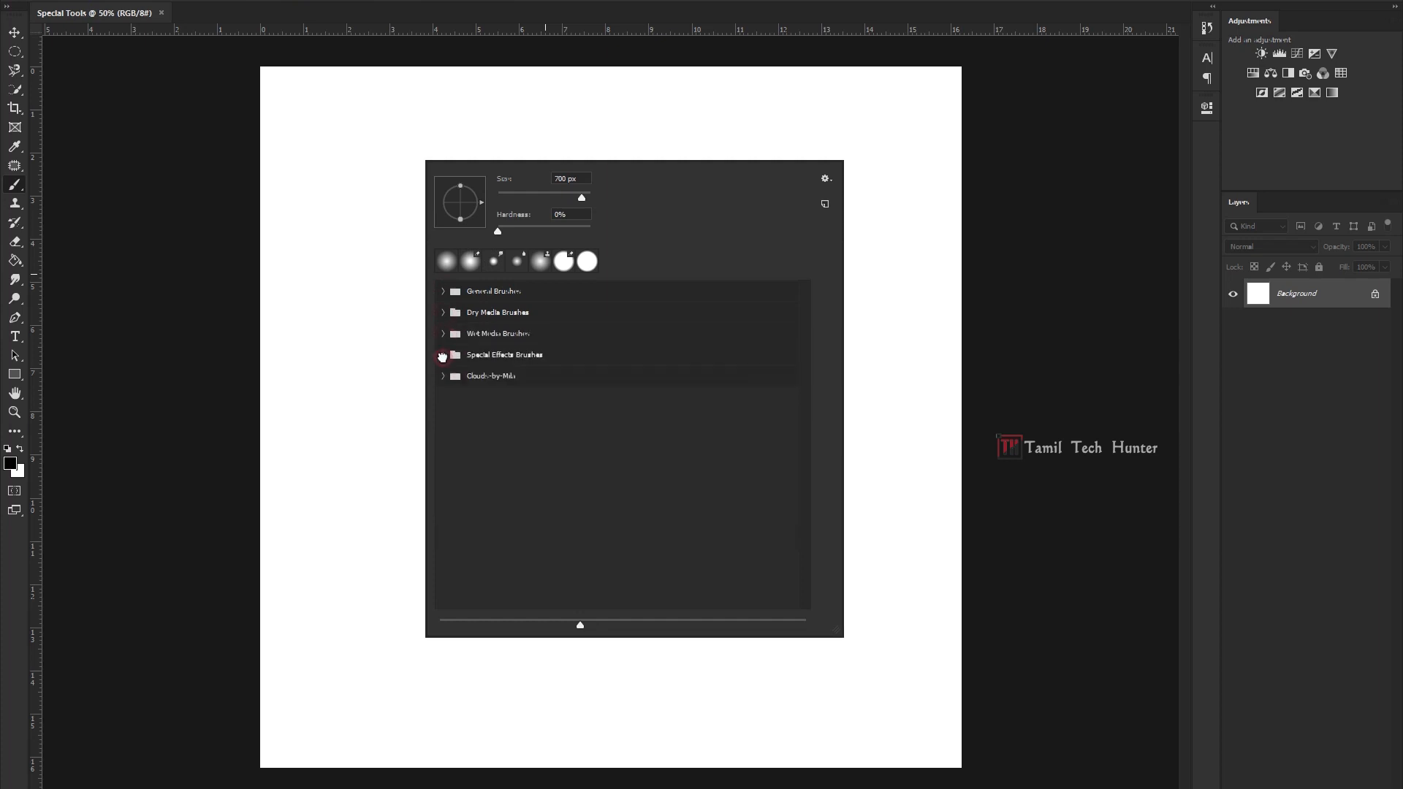
left_click(440, 377)
left_click(442, 377)
key("Escape")
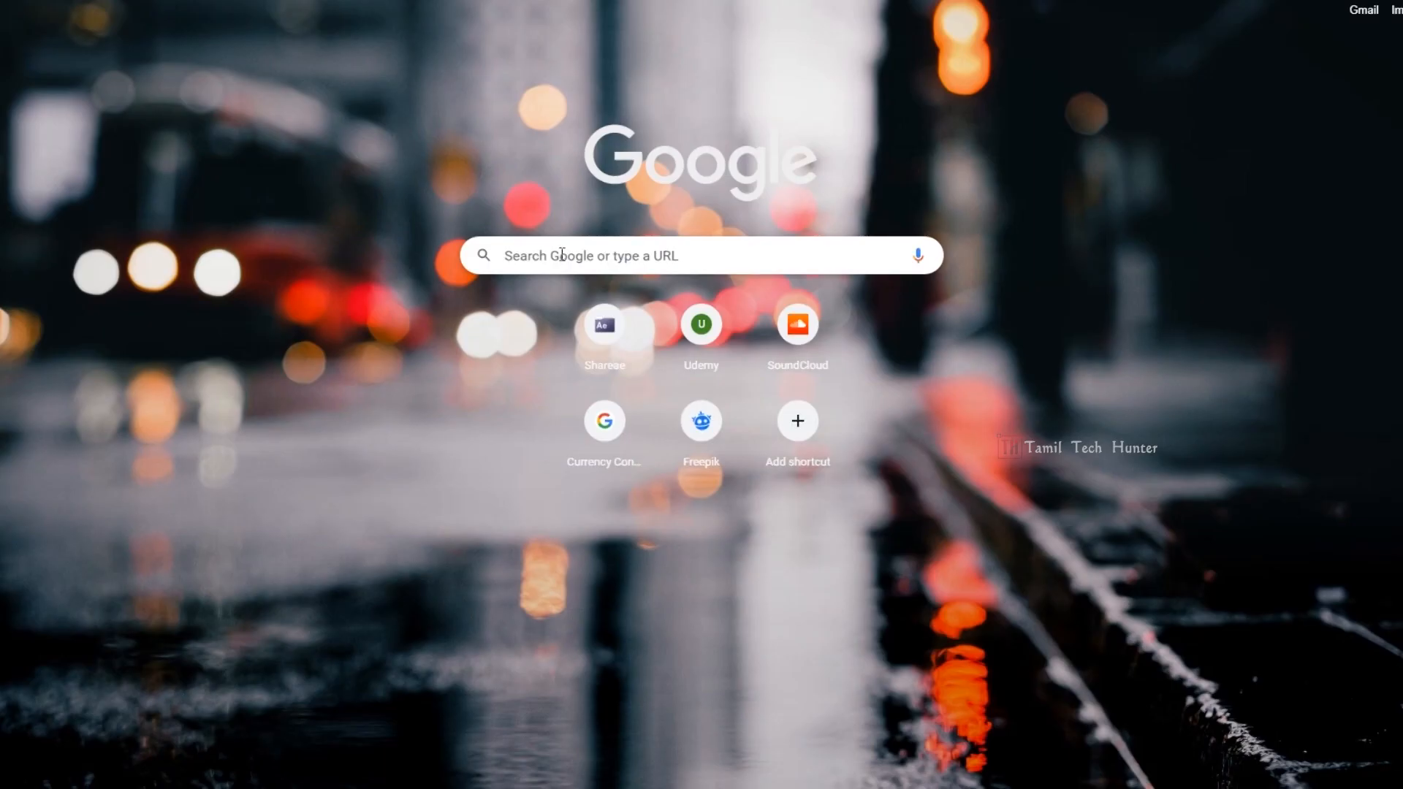
Switch to the web browser and search Google for "milk splash brush photoshop".
left_click(561, 256)
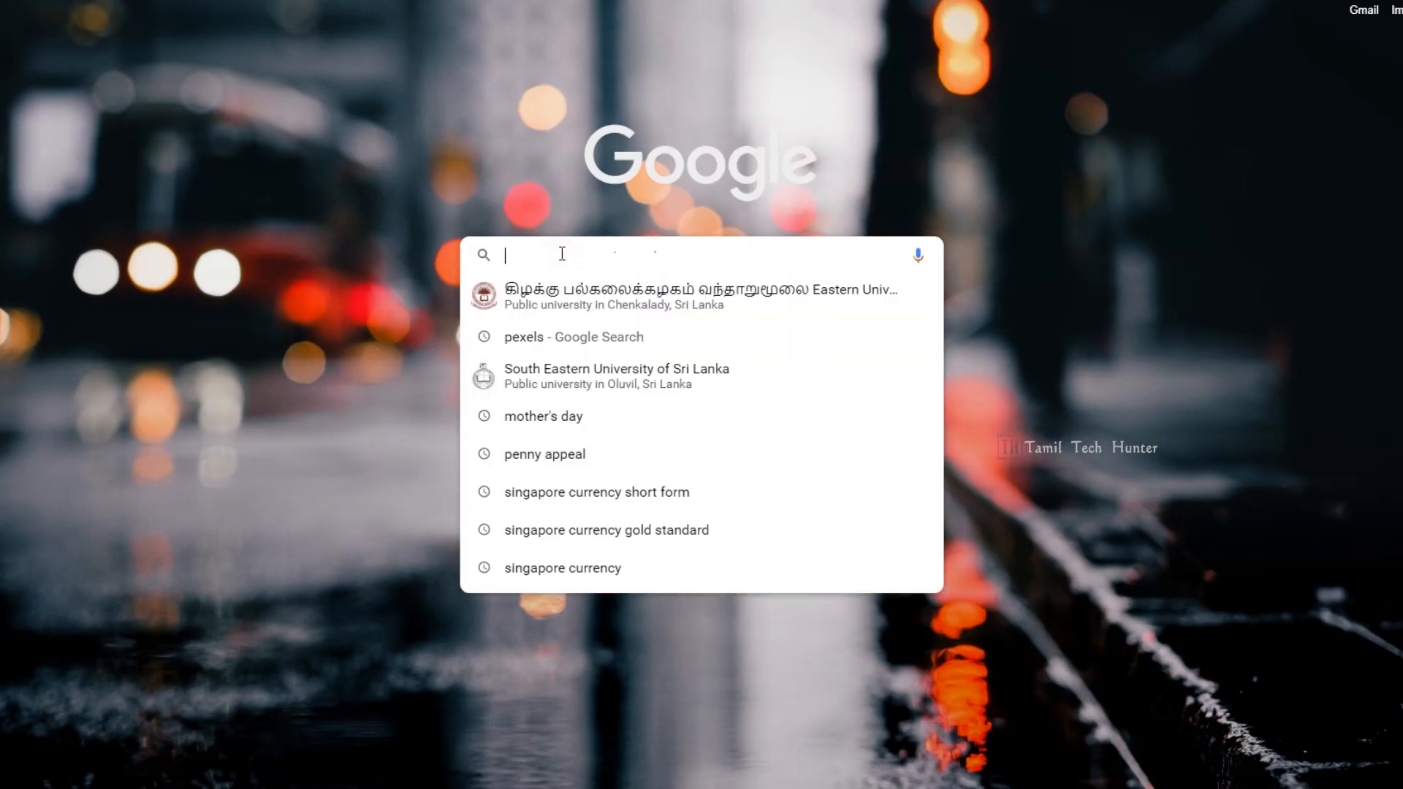
type("mil")
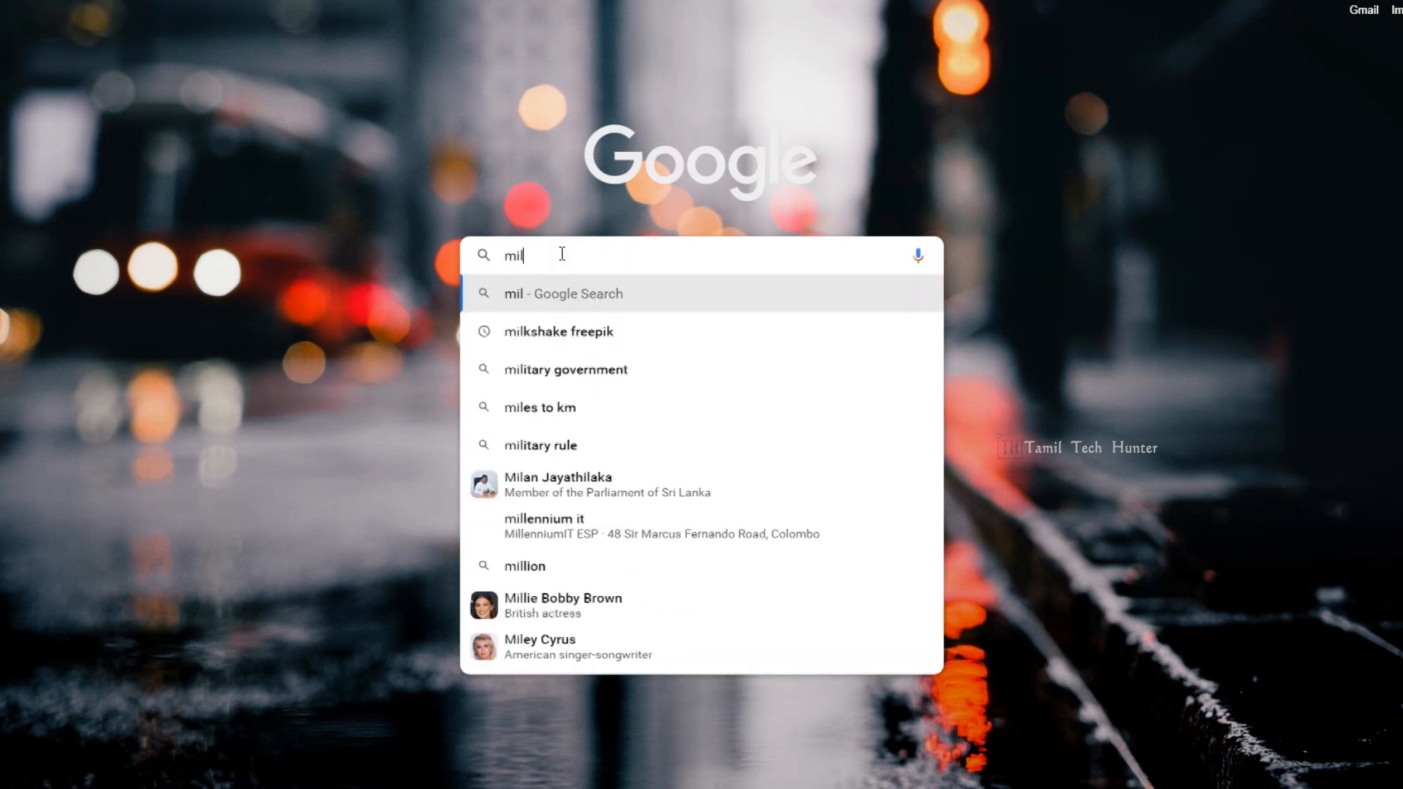
type("k splash")
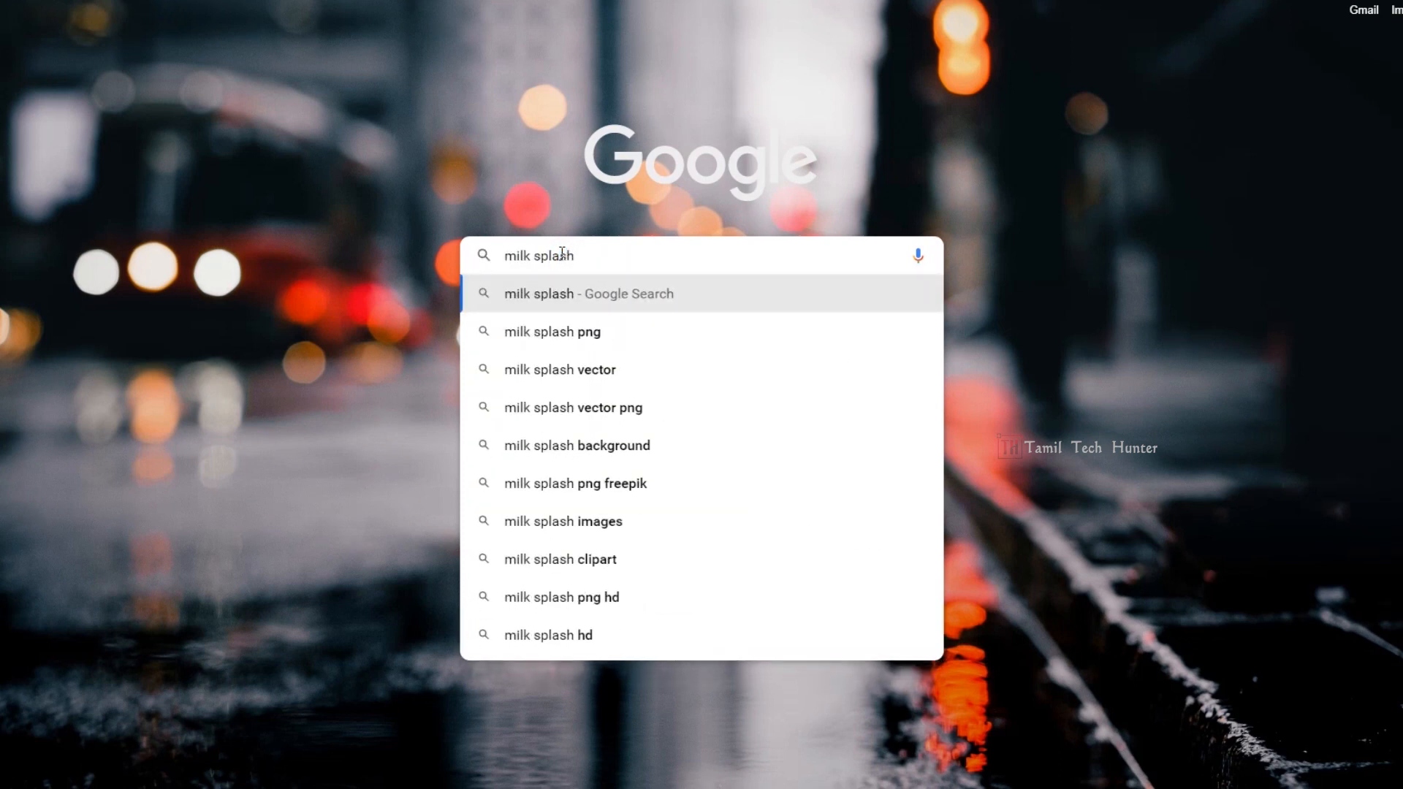
type(" brush photoshop")
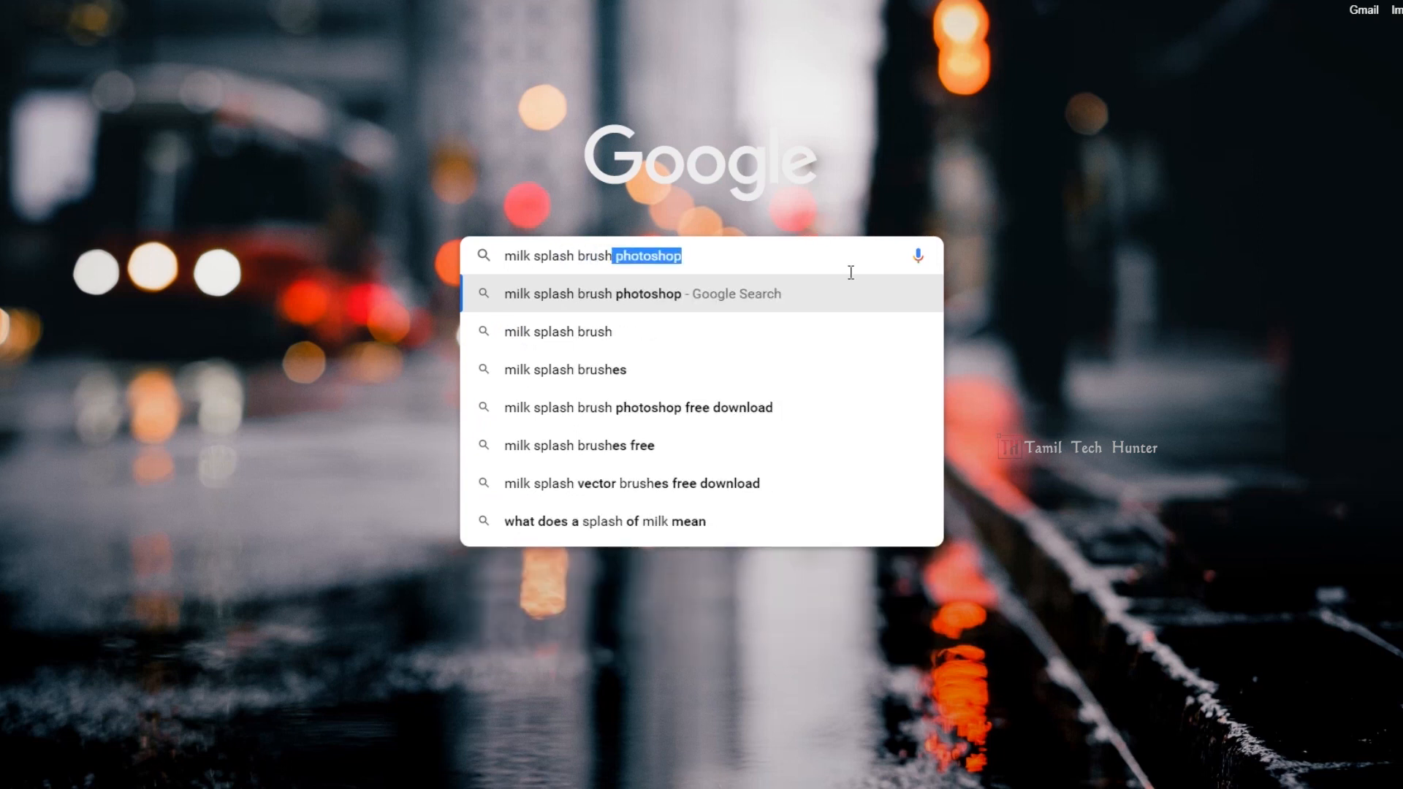
key("Return")
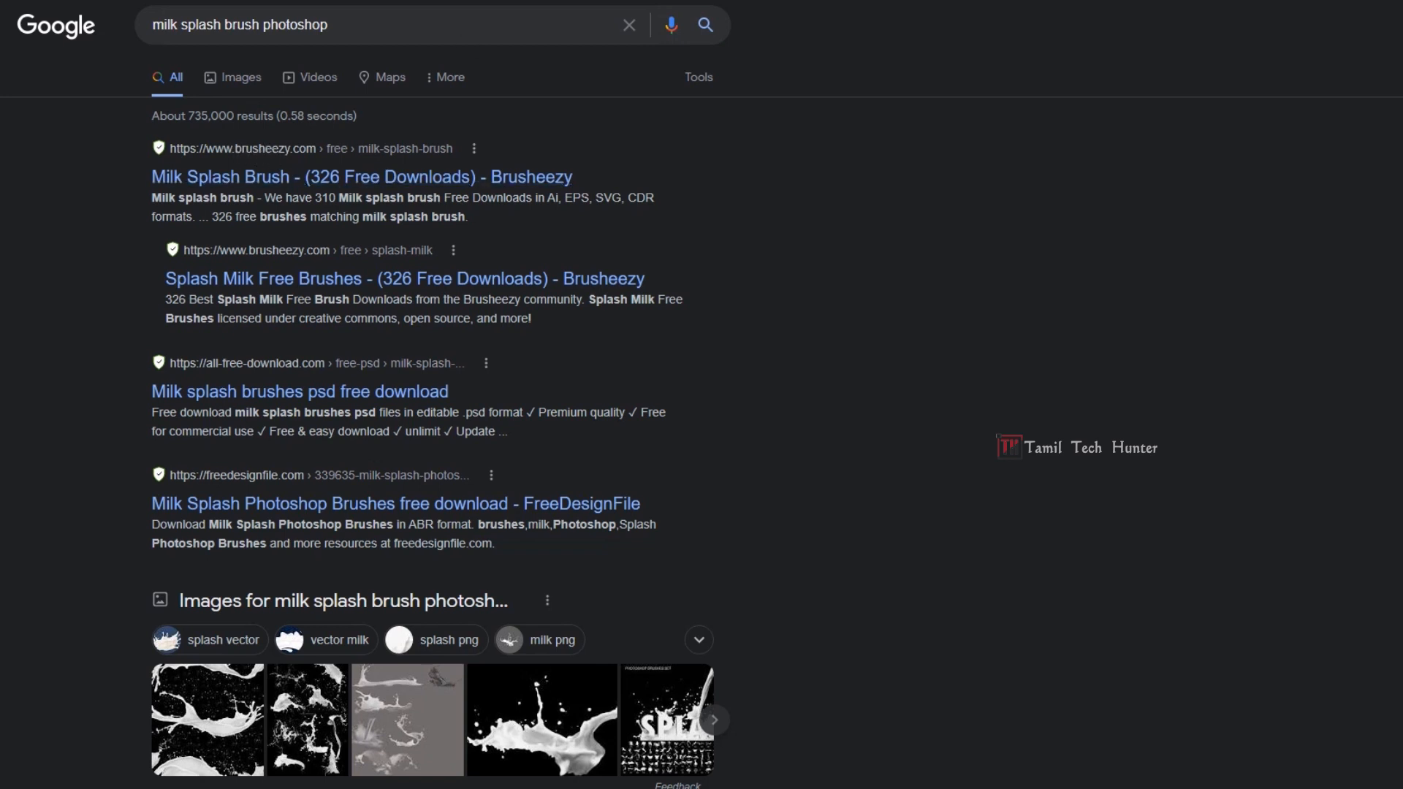
Browse Brusheezy's milk splash brush results and open the page of the free Paint Splash Brushes 1 set.
scroll(933, 511, "down", 3)
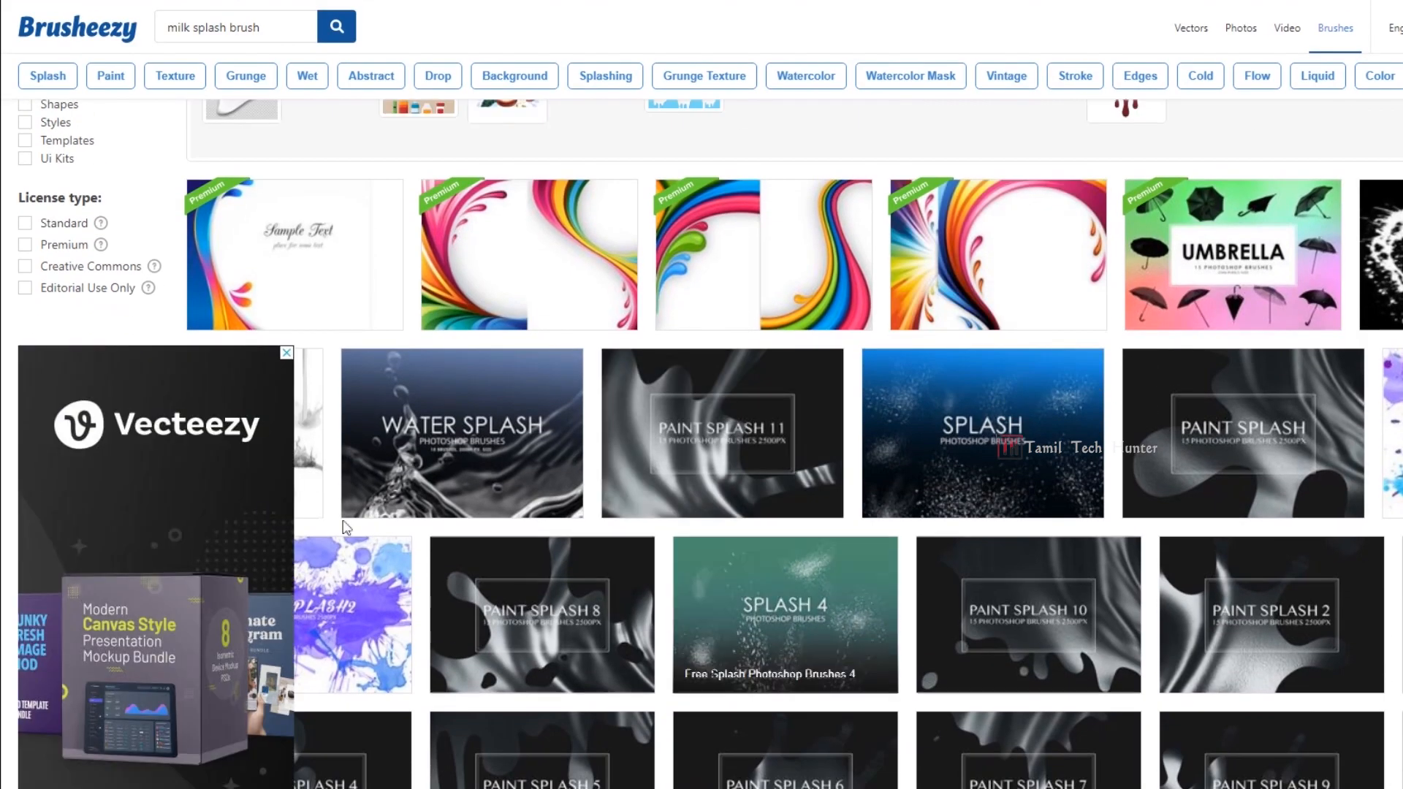
scroll(811, 502, "down", 3)
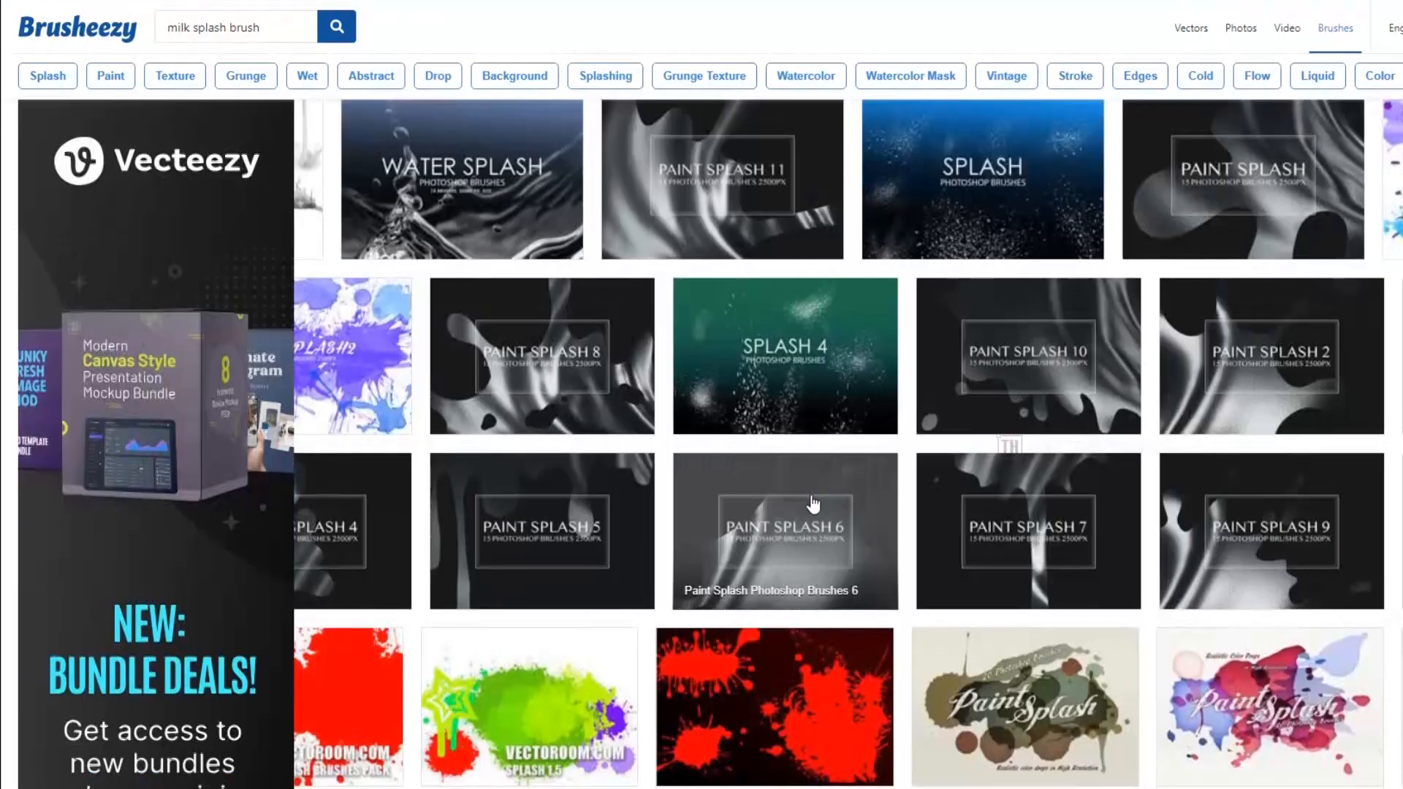
scroll(813, 502, "up", 6)
scroll(814, 503, "down", 3)
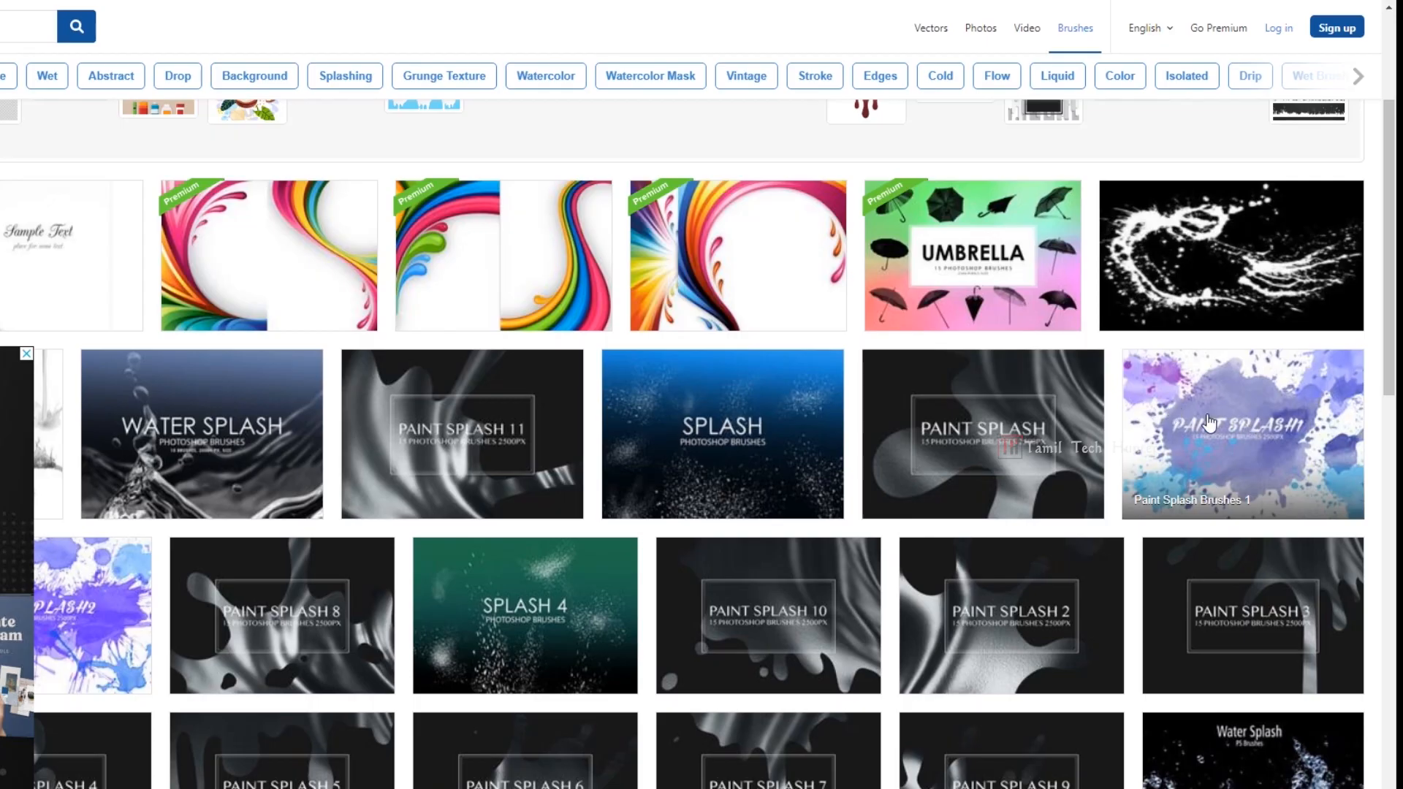
left_click(1209, 422)
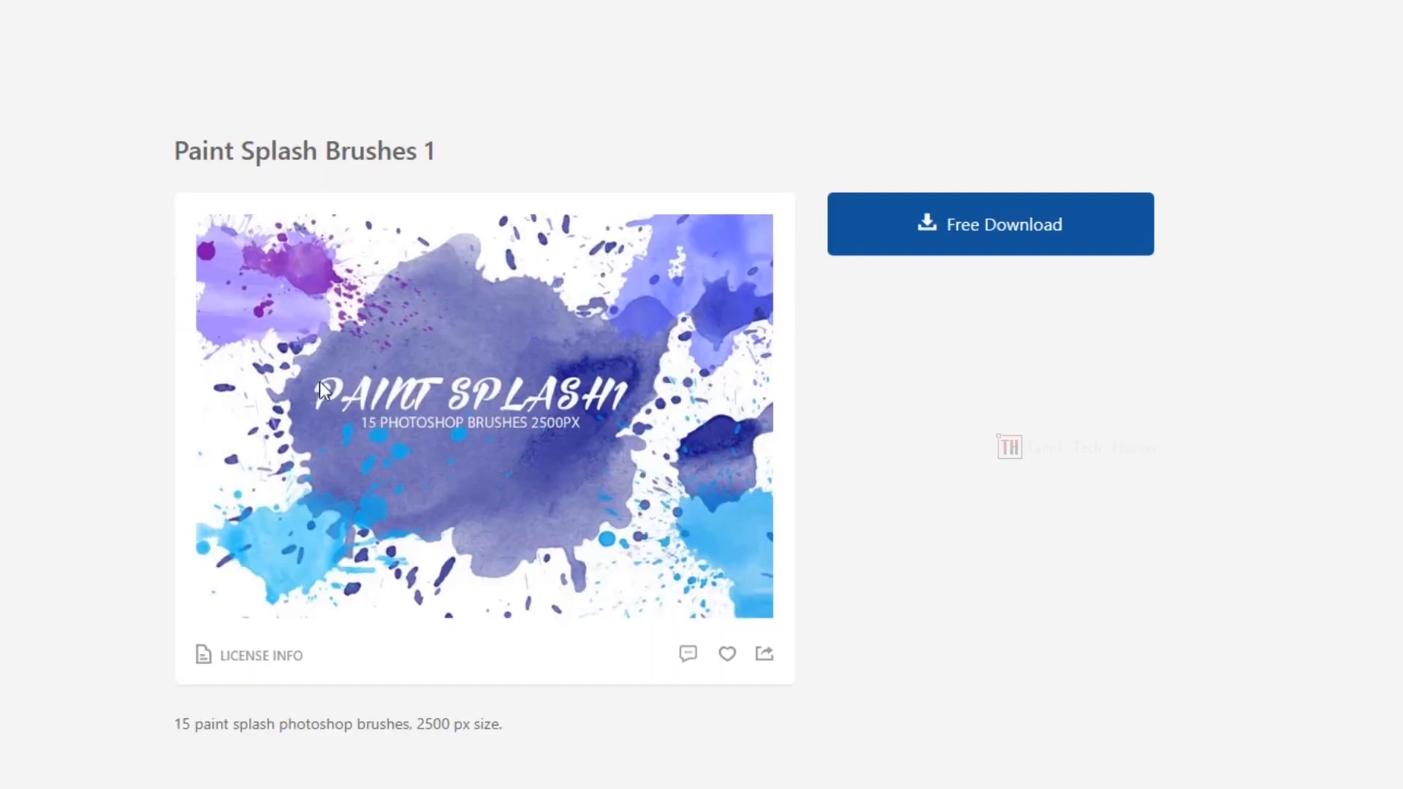
scroll(533, 582, "down", 5)
scroll(532, 582, "up", 5)
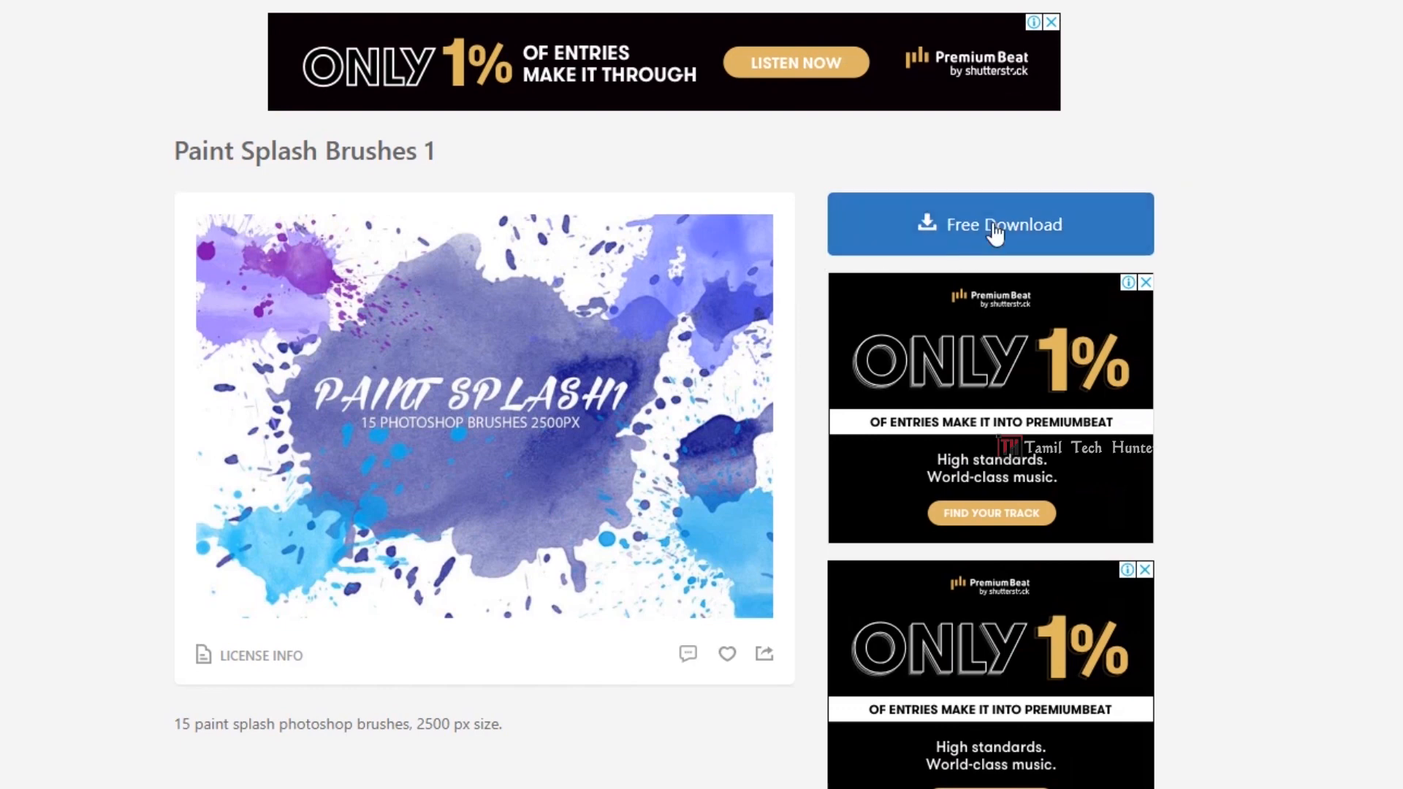
Download Paint_Splash_Brushes_1_abr.zip to the Compressed downloads folder and open the archive in WinRAR.
left_click(996, 228)
left_click(659, 549)
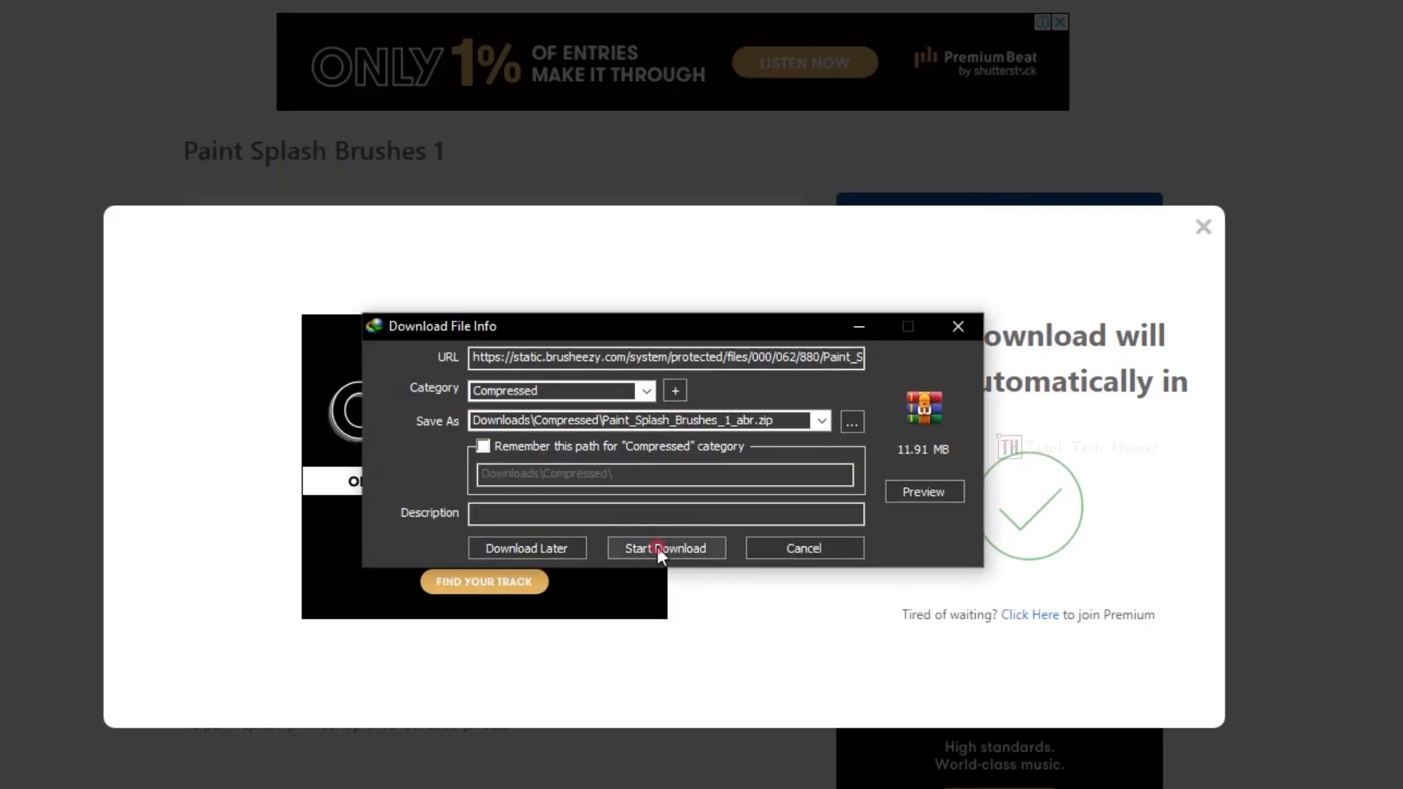
left_click(462, 520)
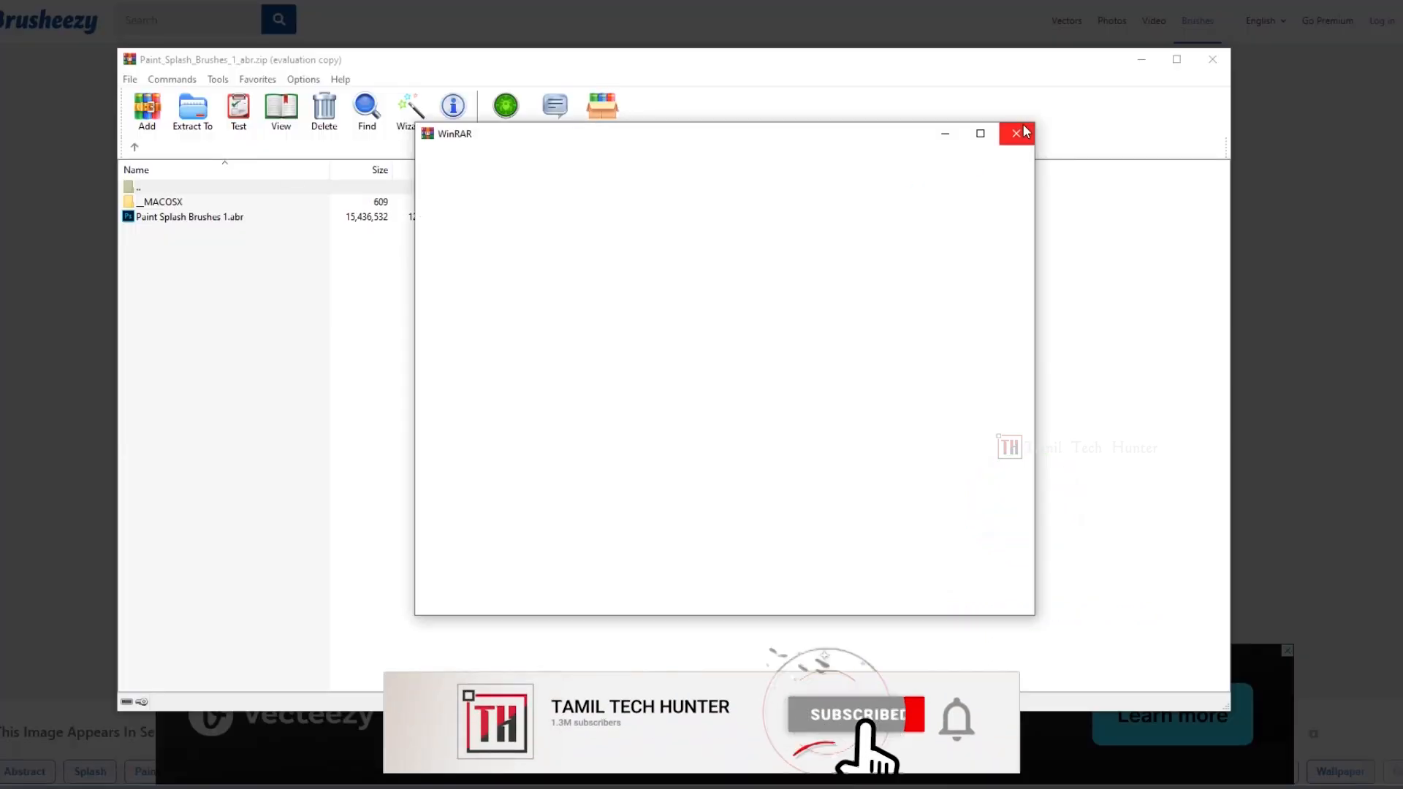
Dismiss the extra WinRAR window and load Paint Splash Brushes 1.abr from the archive into Photoshop.
left_click(1025, 131)
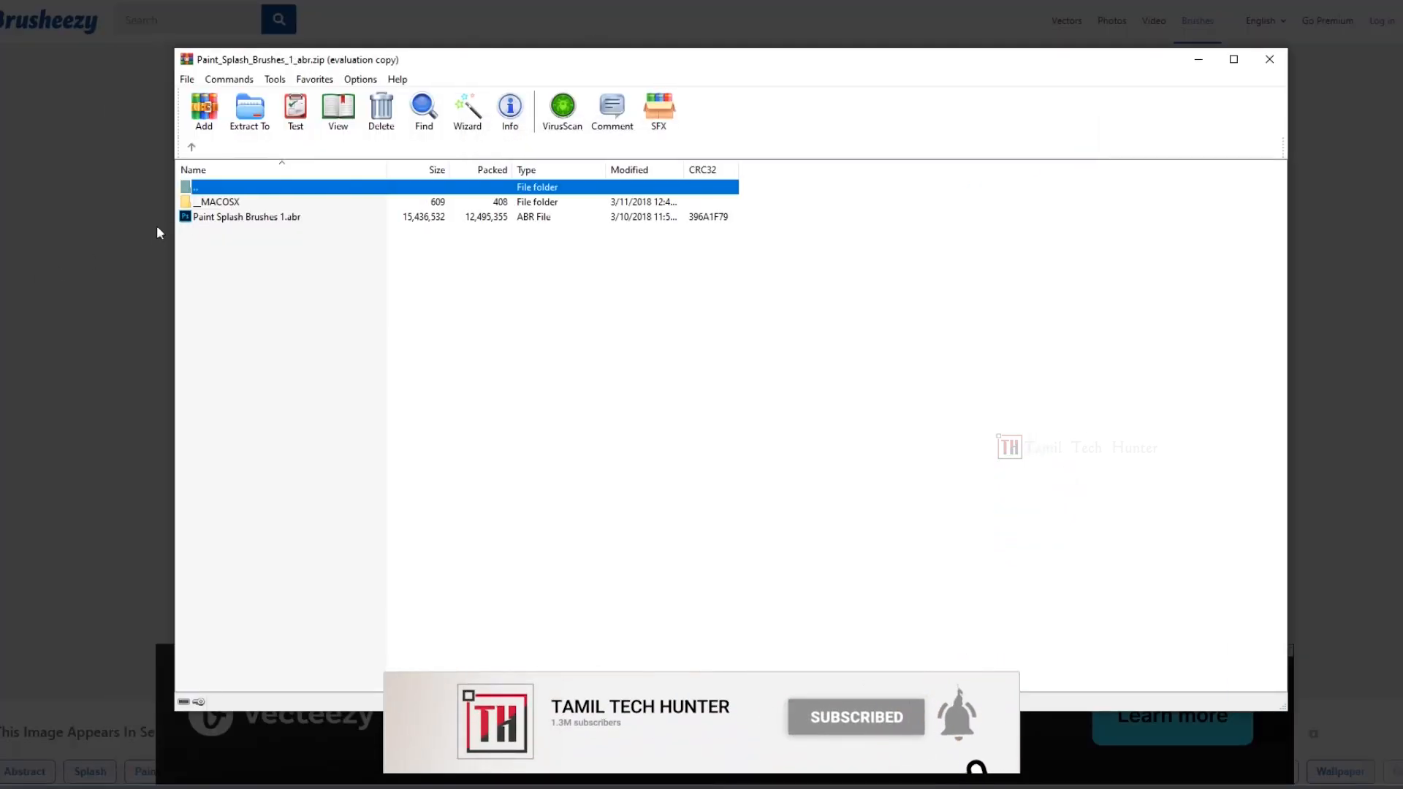
left_click(226, 218)
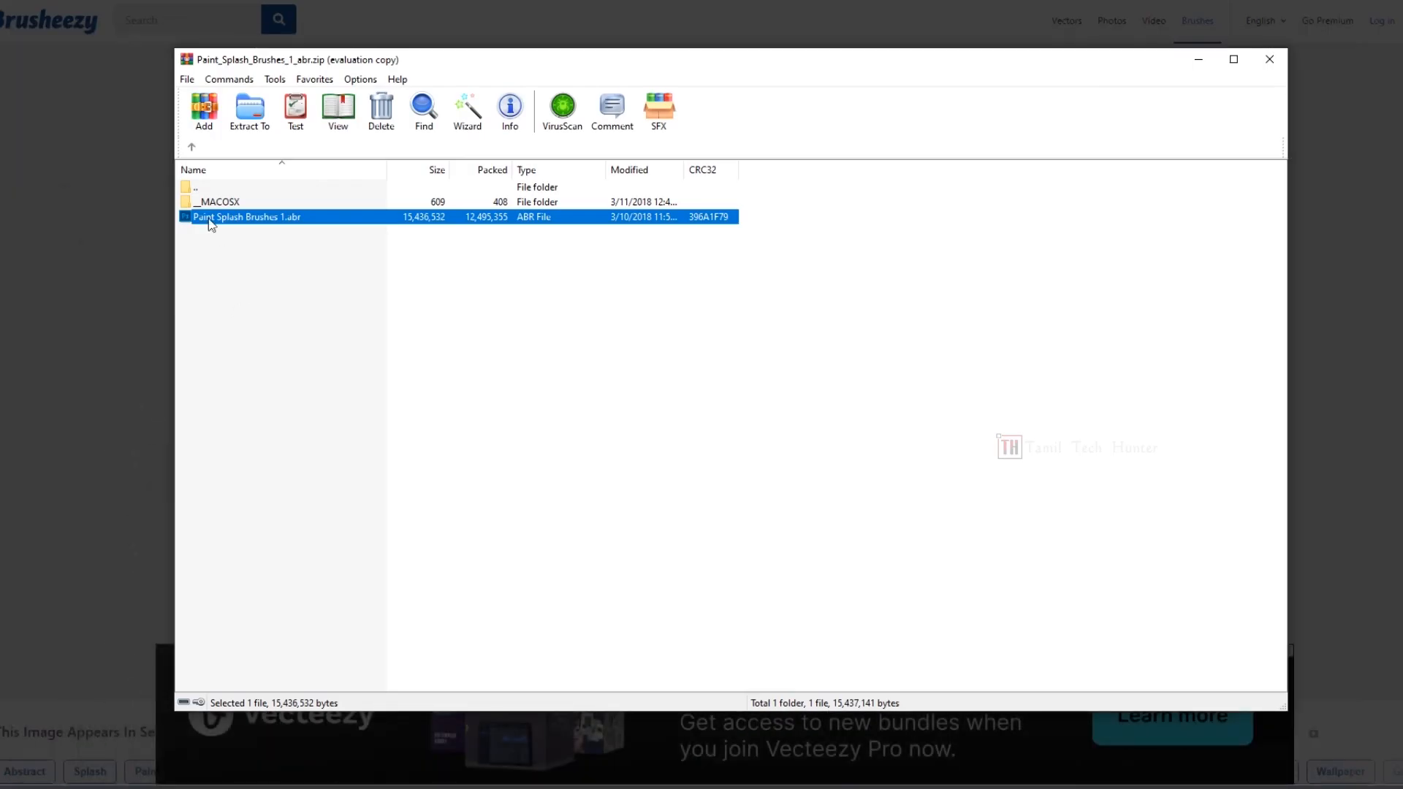
double_click(211, 218)
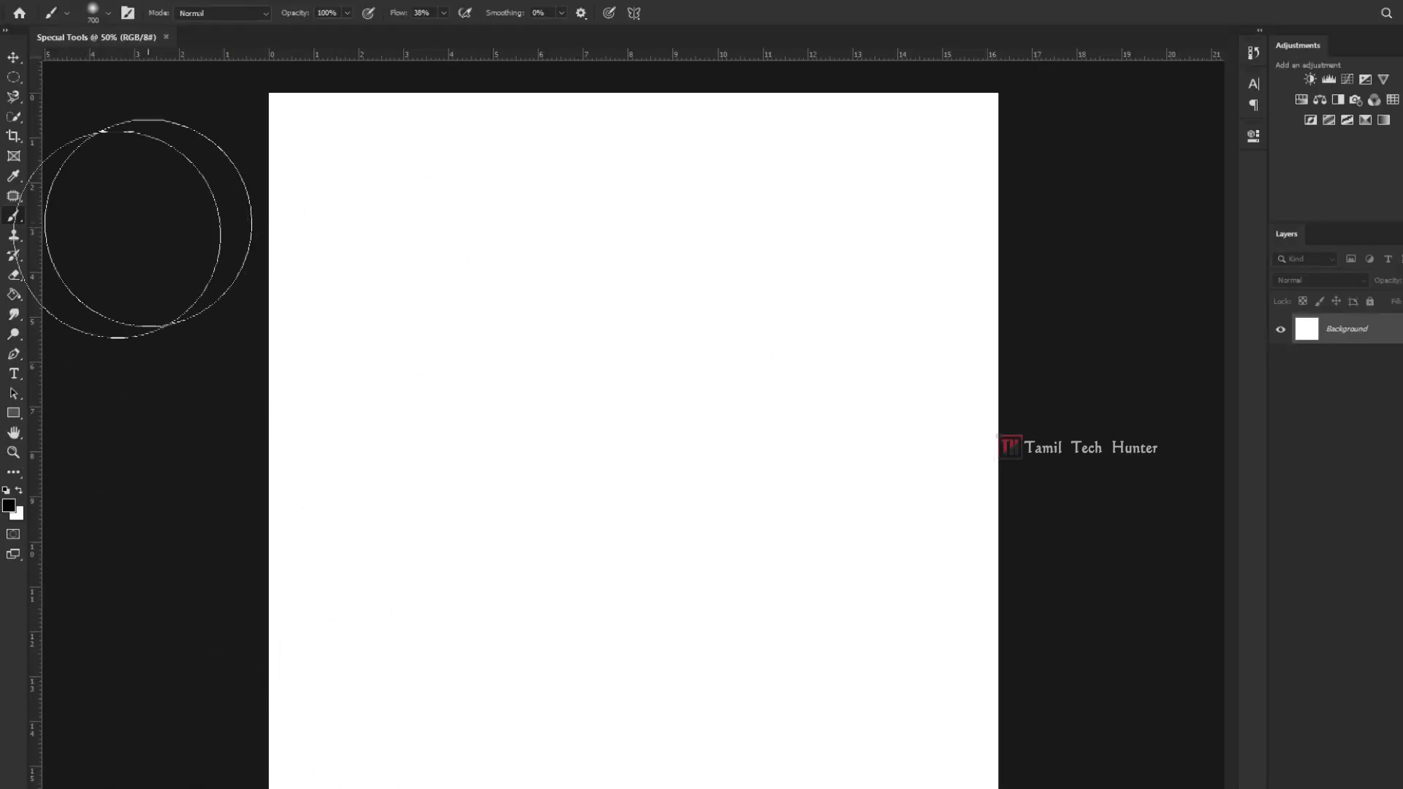
Choose brush 1 from the Paint Splash Brushes 1 folder and reduce its size to about 430 px.
right_click(576, 349)
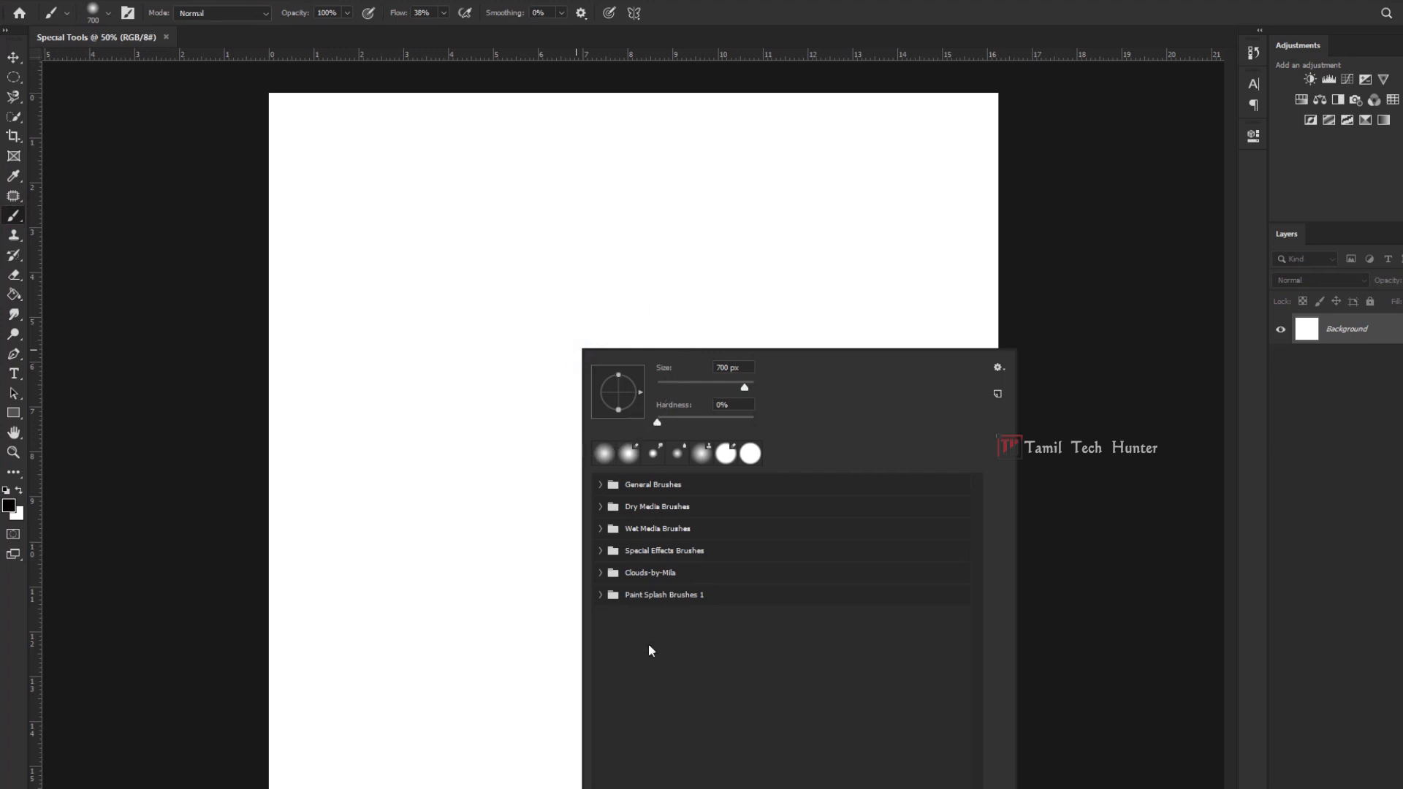
left_click(665, 600)
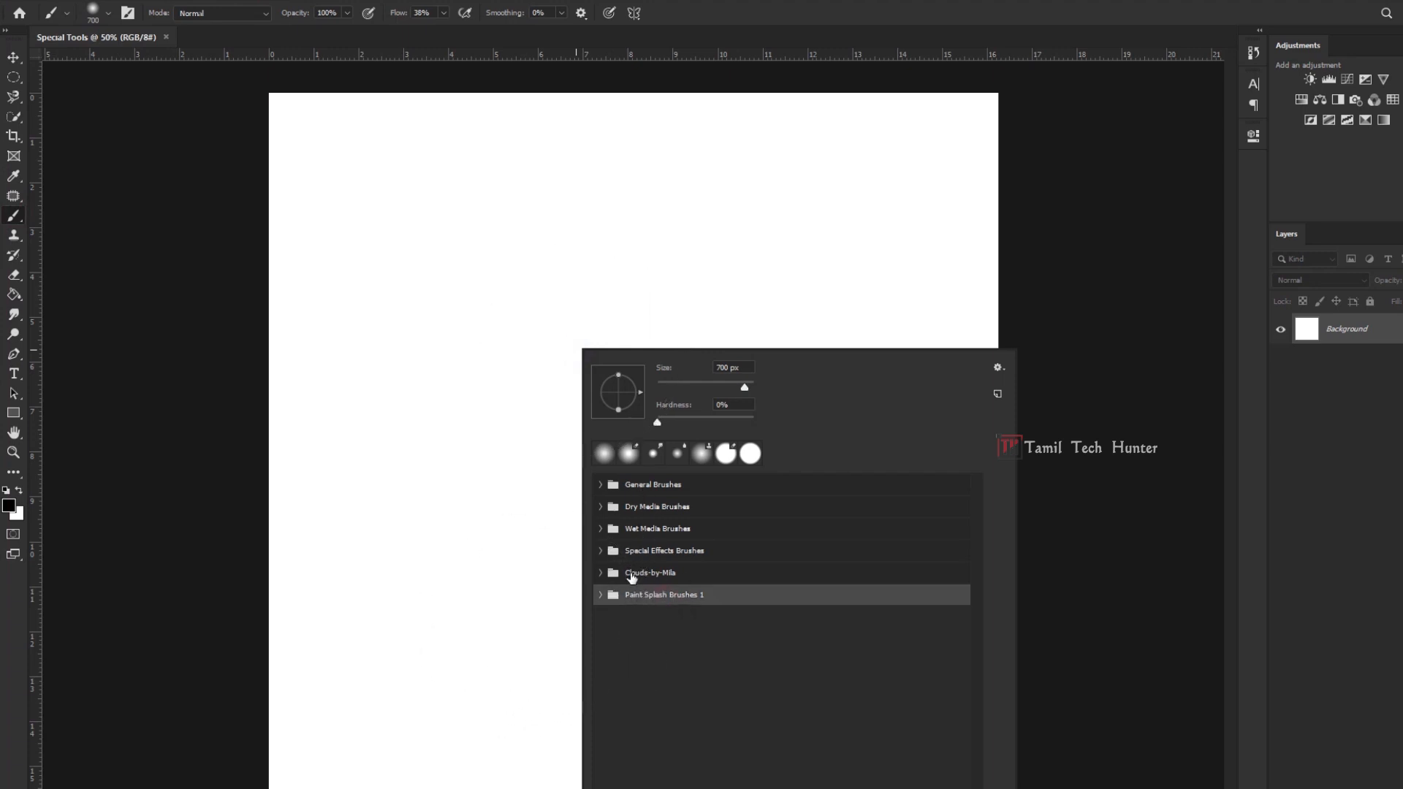
left_click(630, 577)
left_click(636, 599)
left_click(601, 595)
scroll(693, 661, "down", 3)
scroll(663, 619, "up", 2)
left_click(679, 604)
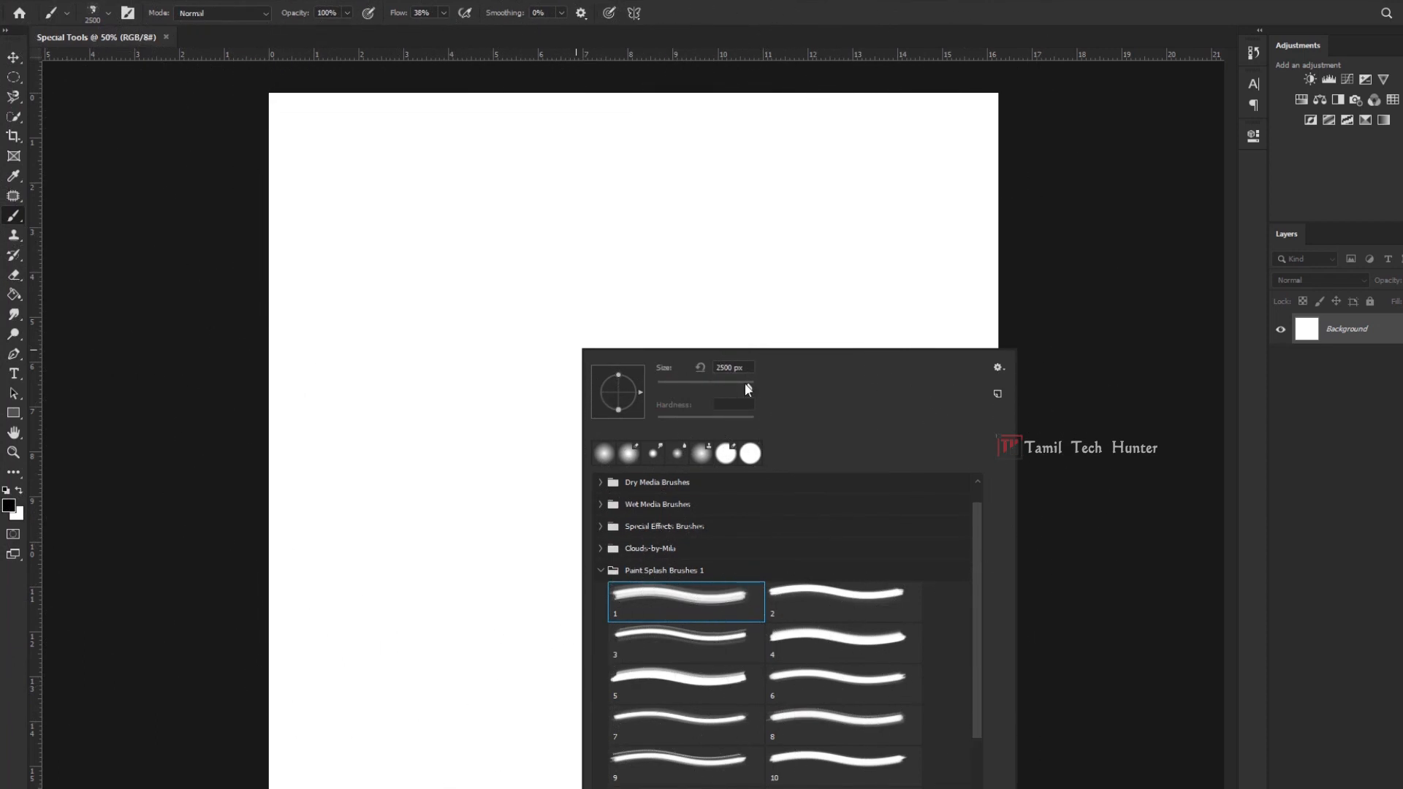
left_click_drag(741, 387, 739, 387)
left_click(479, 297)
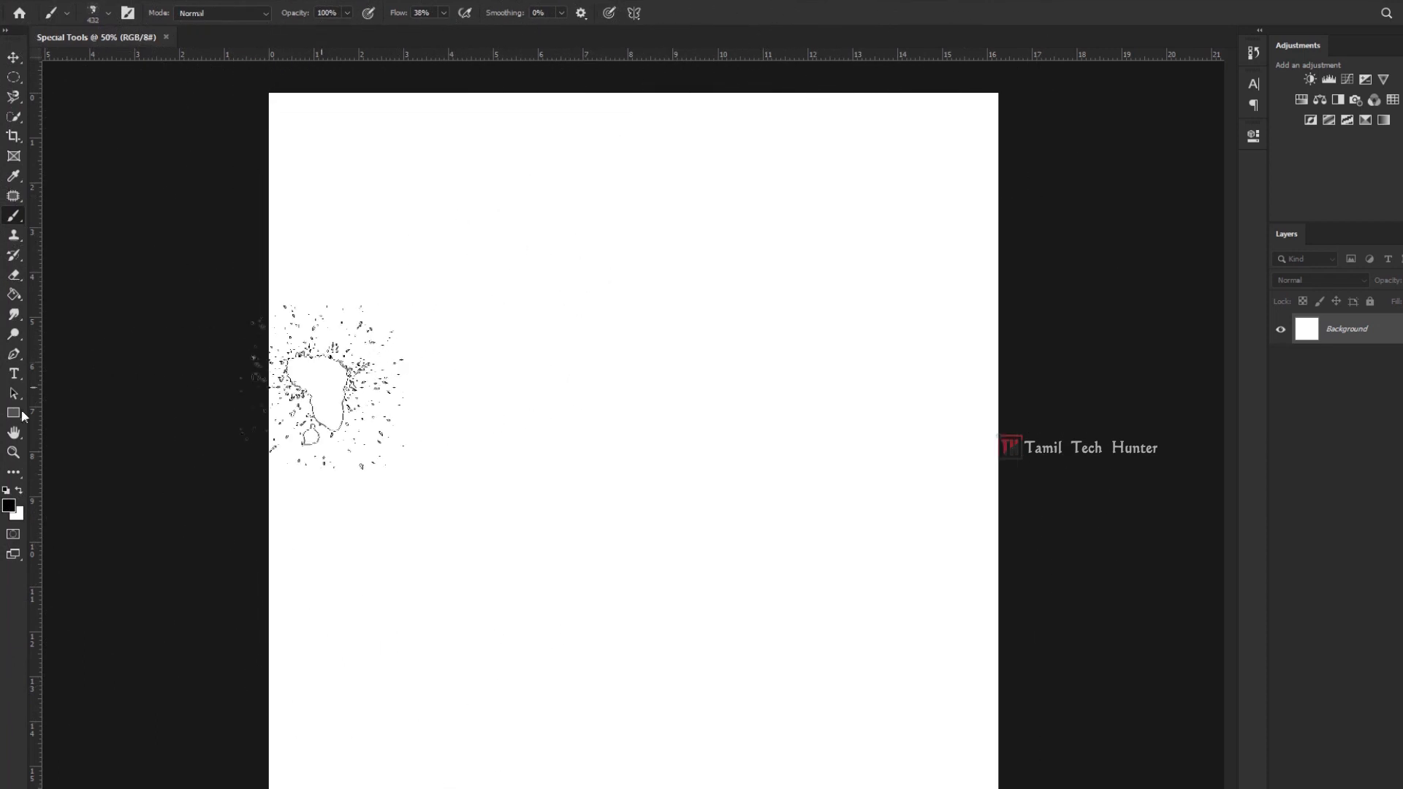
Set the foreground colour to the pinkish red #e1114c.
left_click(10, 505)
left_click(1152, 299)
left_click(1122, 308)
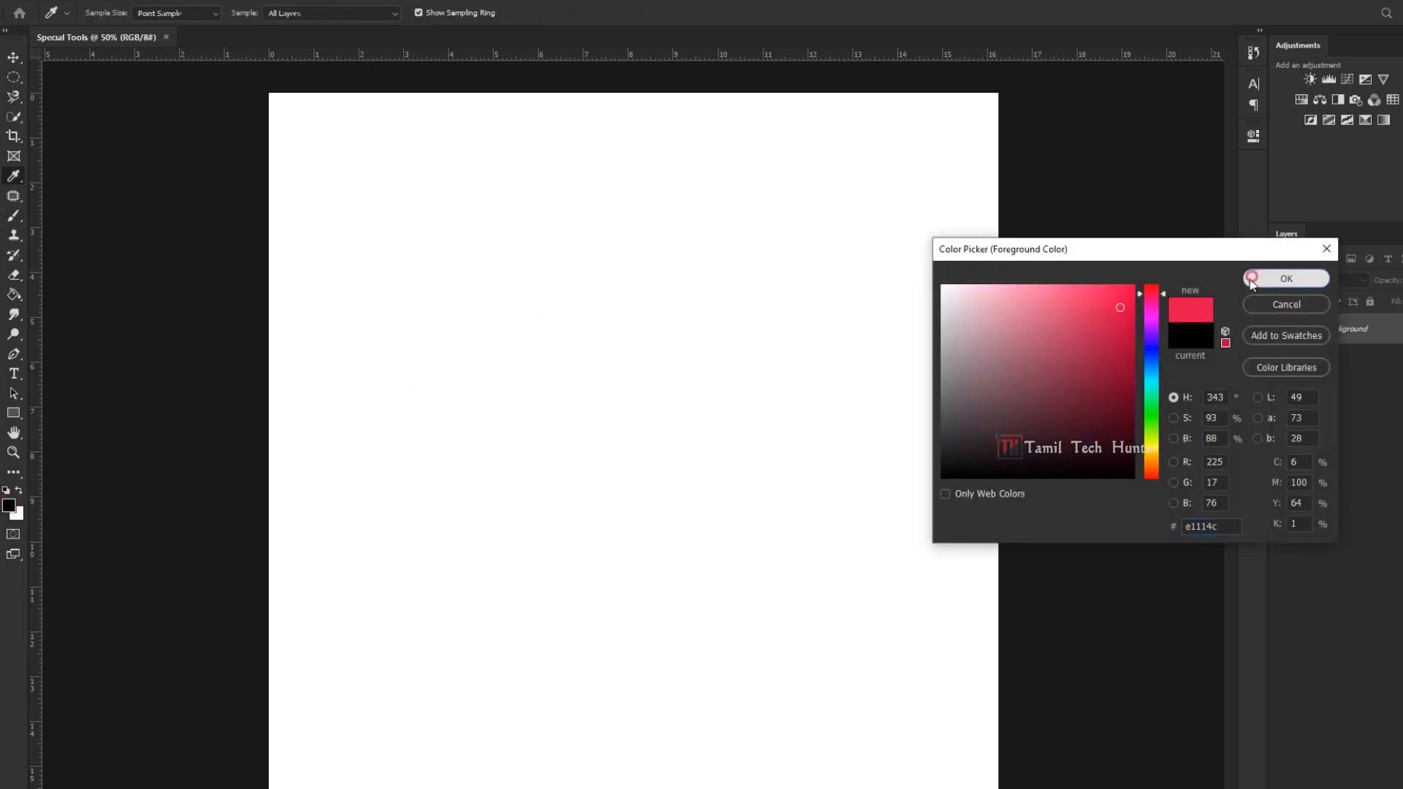
left_click(1254, 281)
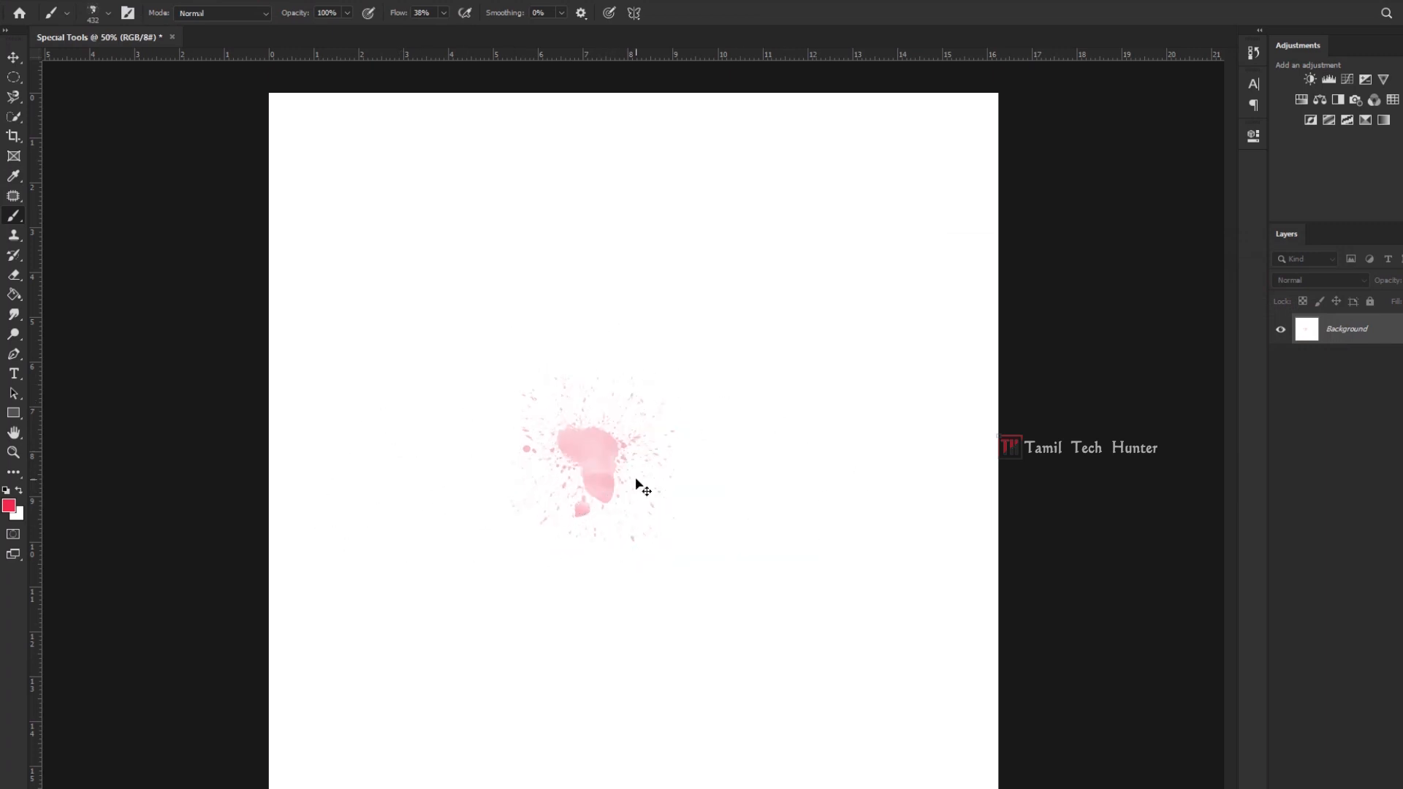
Enlarge the splash brush to 1000 px and undo the test splashes stamped before and after resizing.
key("ctrl+z")
key("]")
key("]")
key("]")
key("]")
key("]")
key("]")
key("]")
left_click(608, 412)
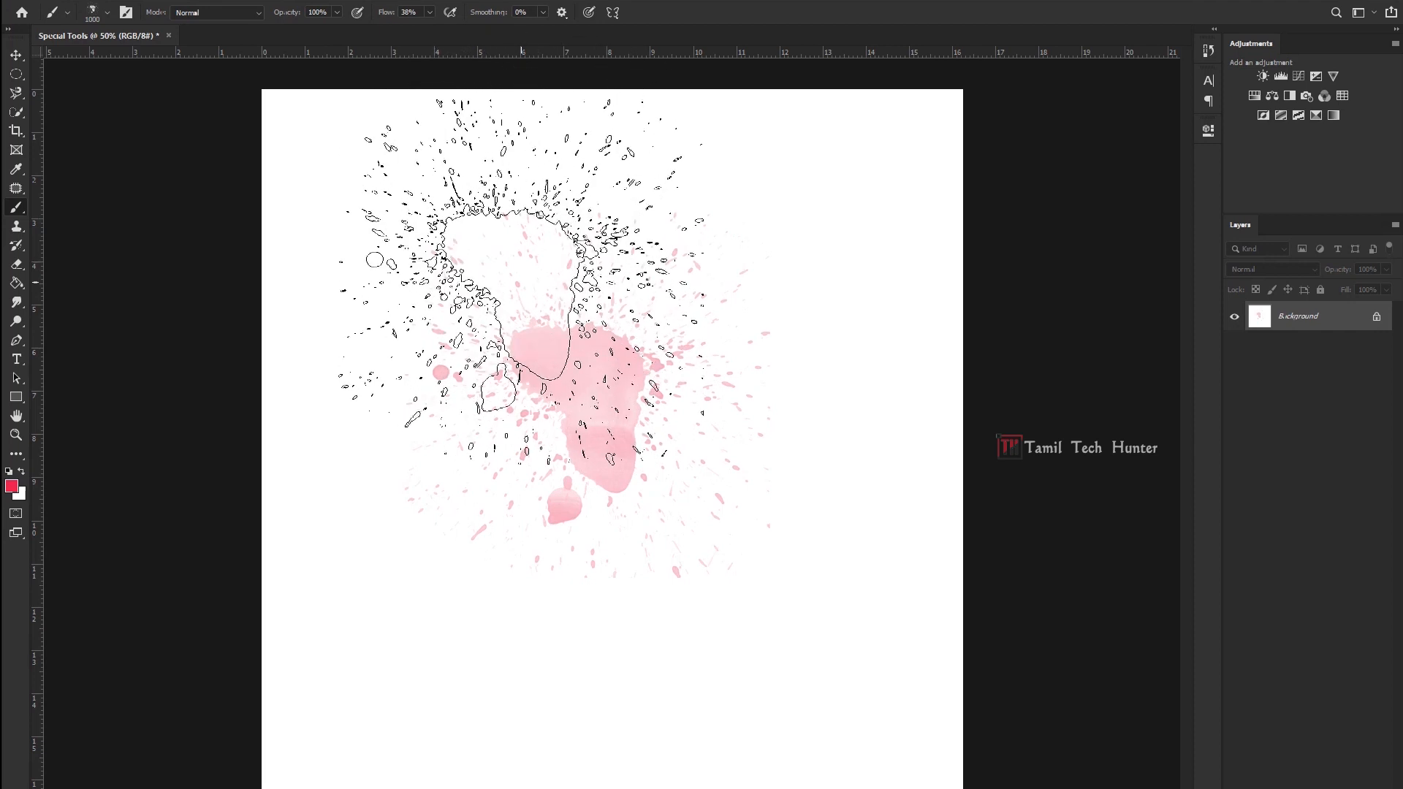
key("ctrl+z")
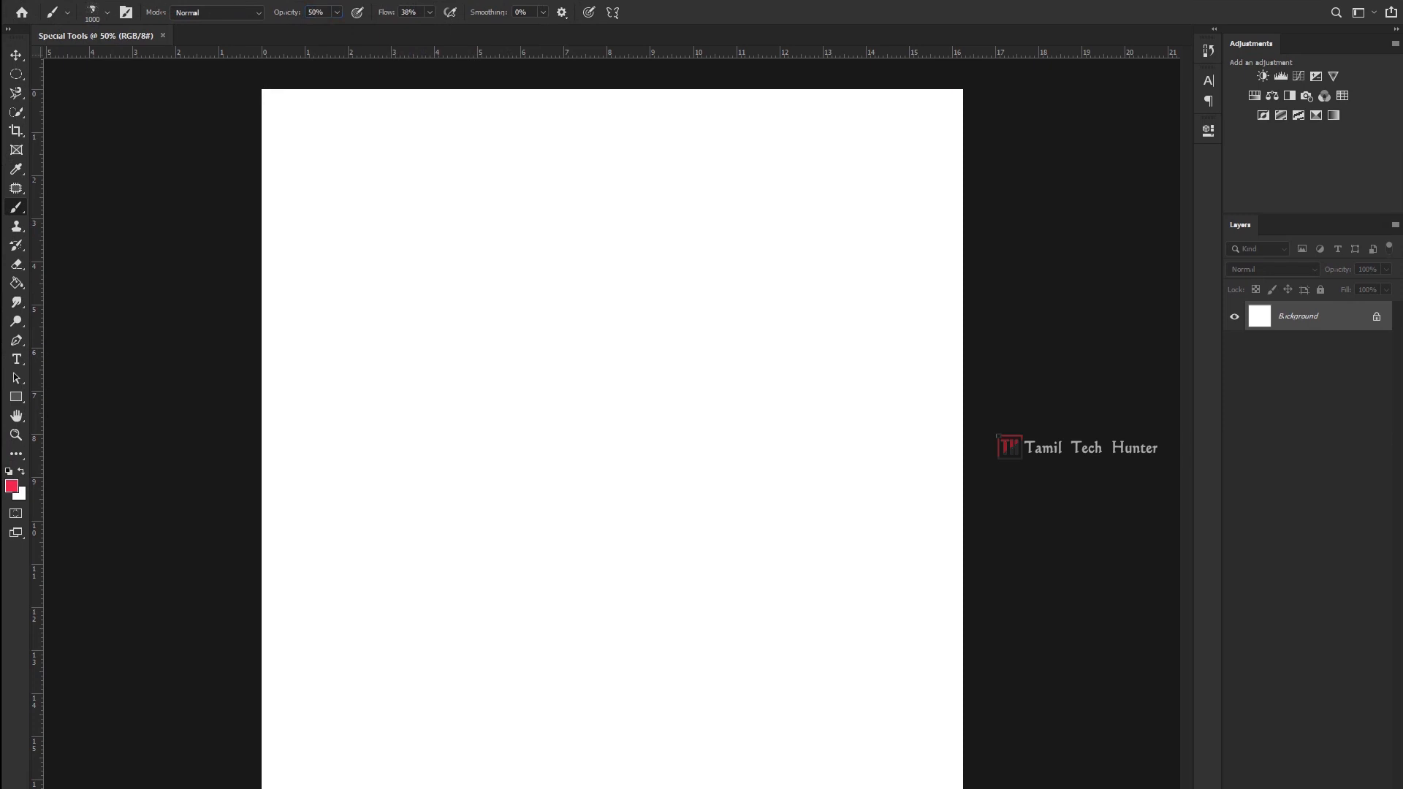
Stamp 1000 px splashes across the canvas: one at 50% brush opacity, one at 100% and two at 20%.
left_click(548, 398)
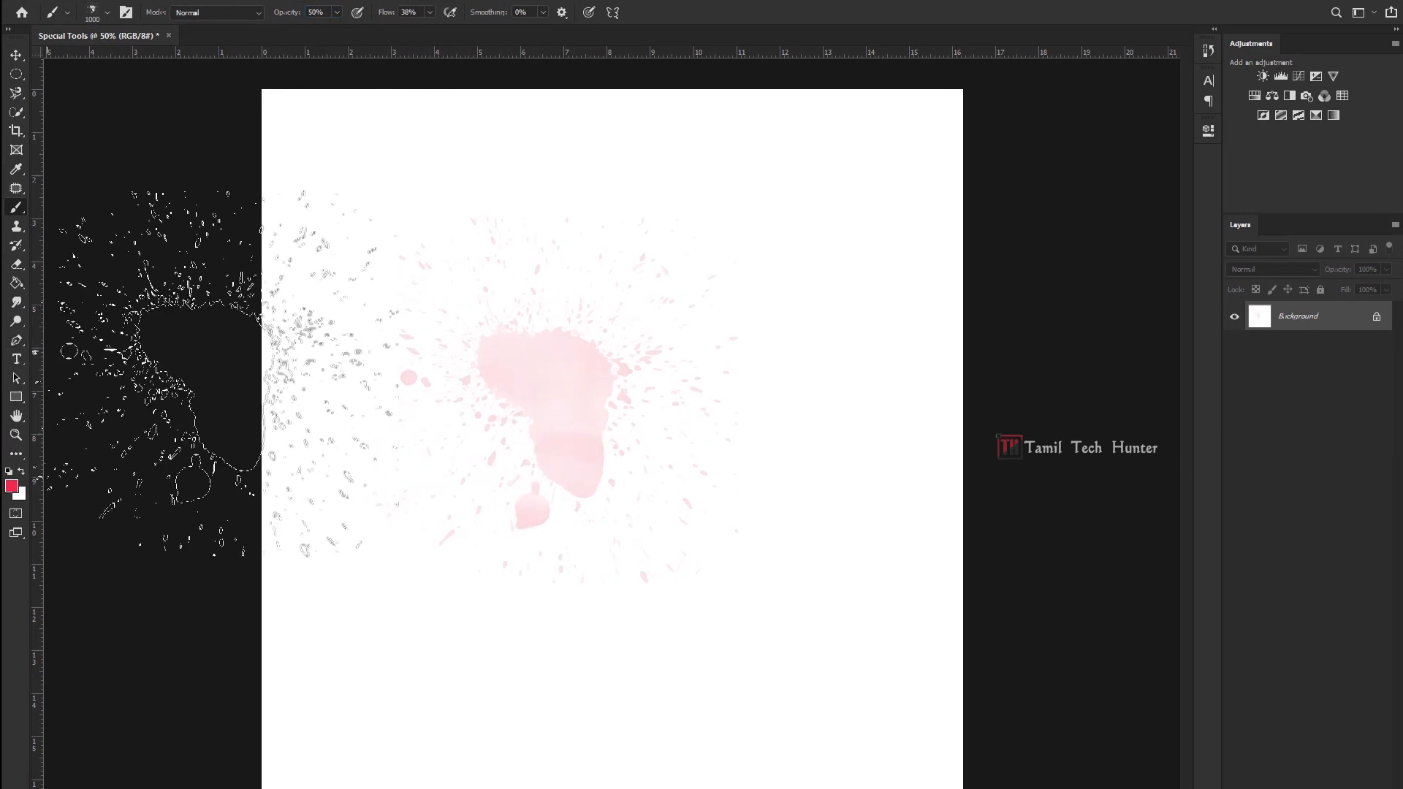
left_click_drag(287, 12, 549, 16)
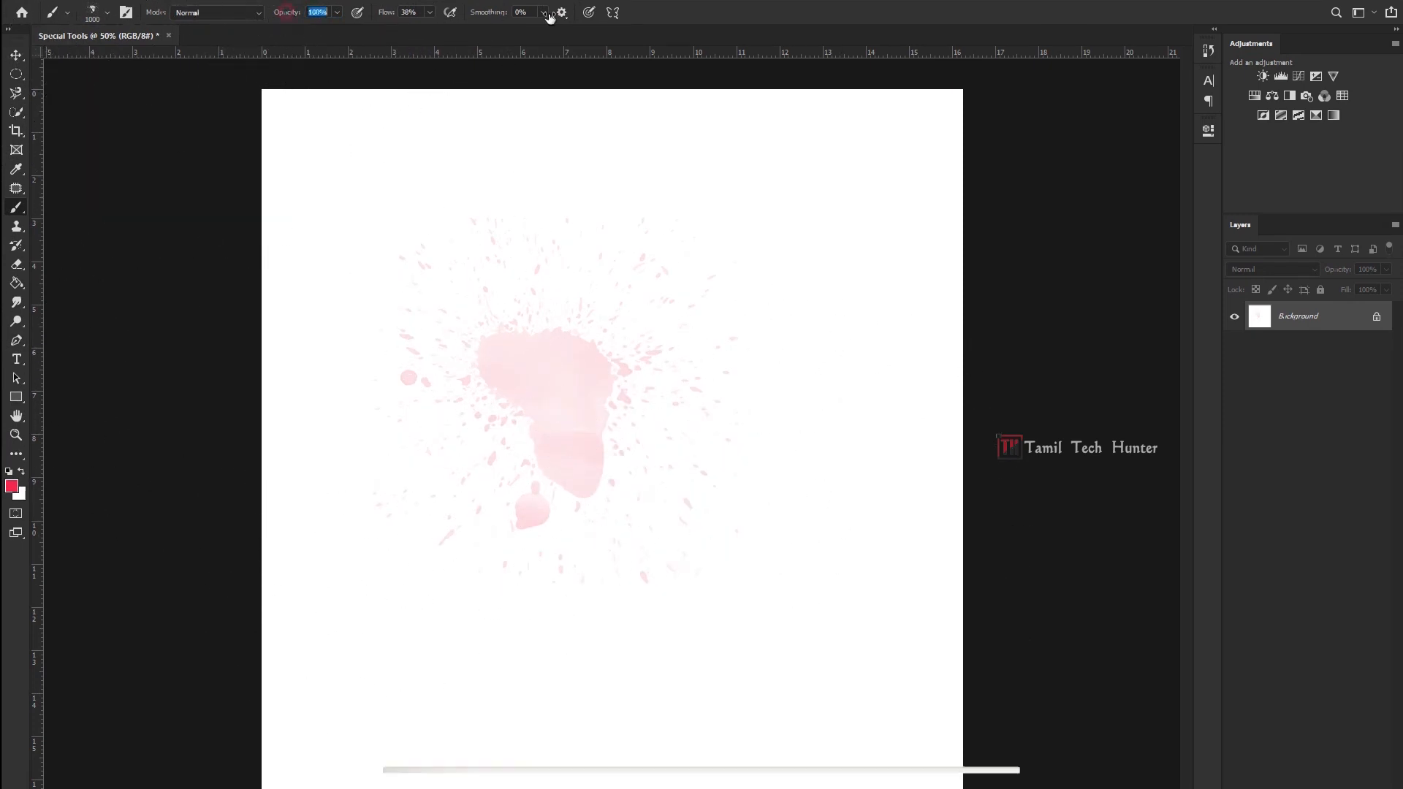
left_click(758, 554)
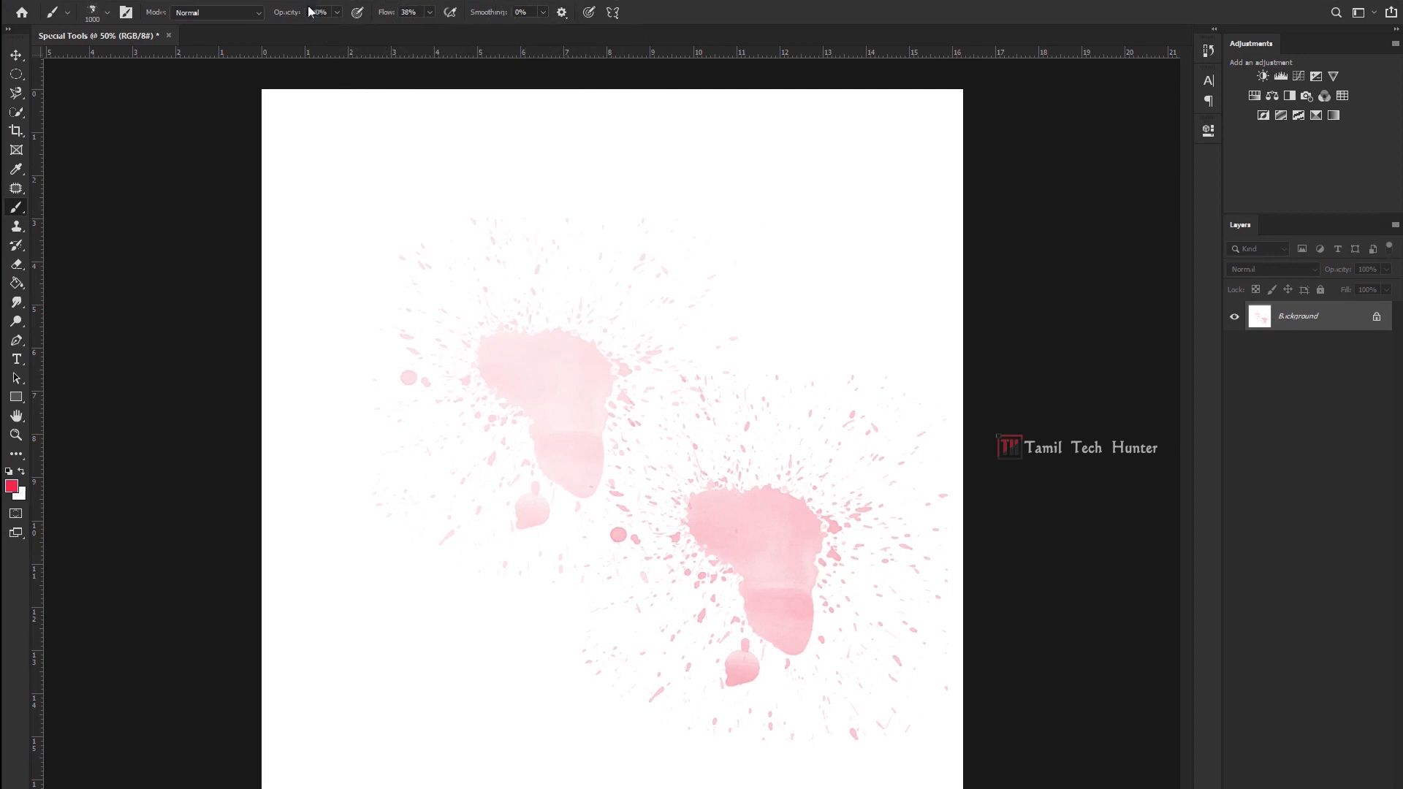
left_click_drag(291, 14, 238, 27)
left_click(438, 252)
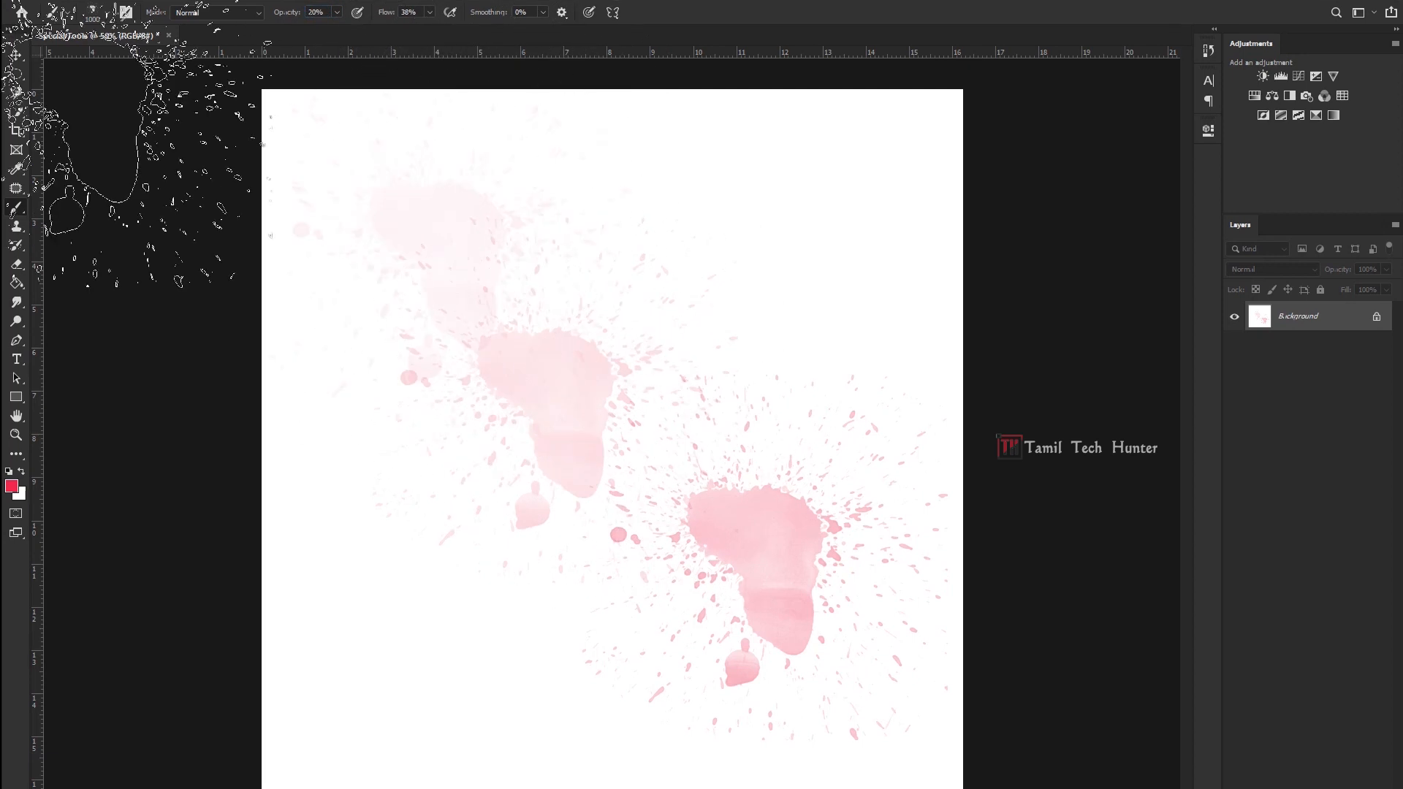
left_click(817, 196)
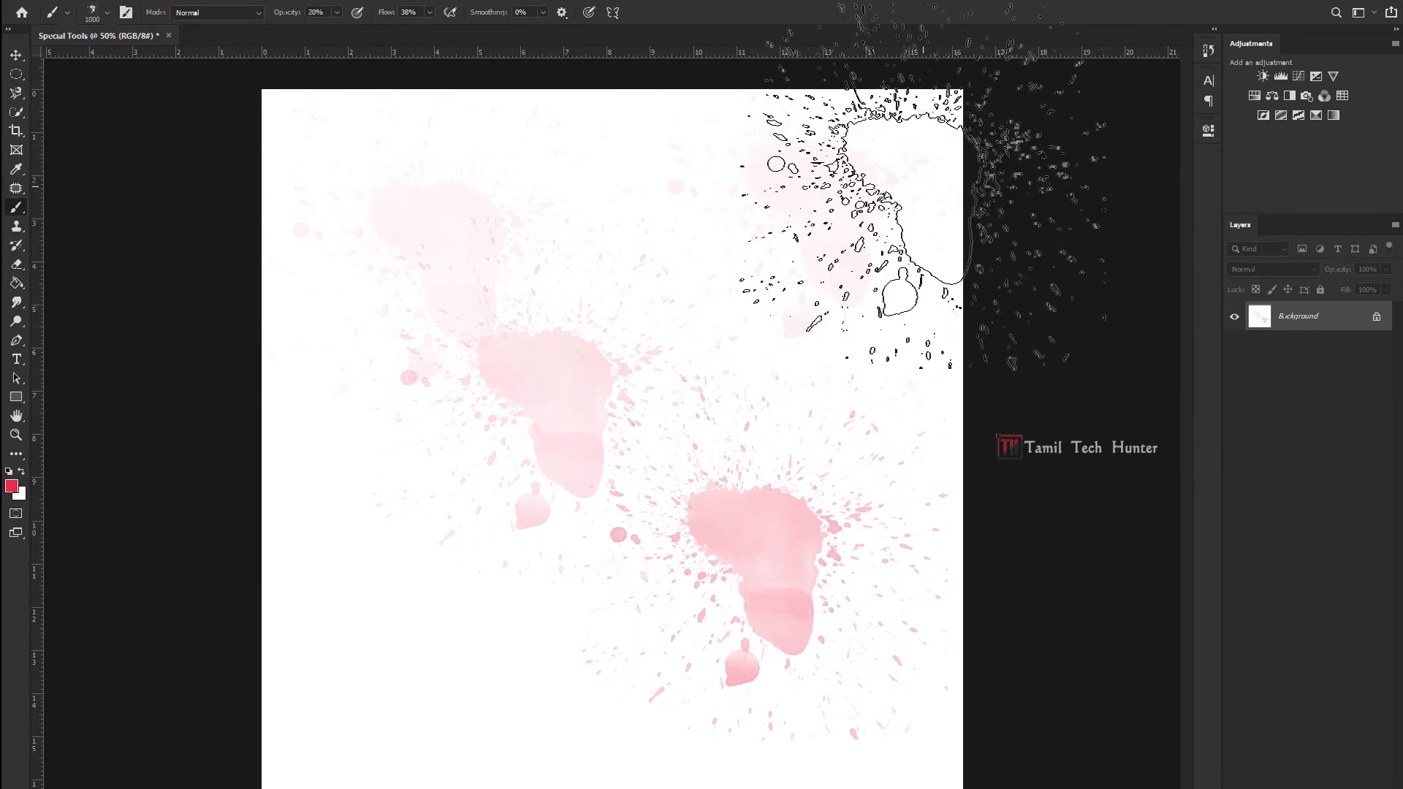
Place the close-up portrait of the man in a dark red shirt from the Wallpapers folder as a new layer.
left_click(14, 56)
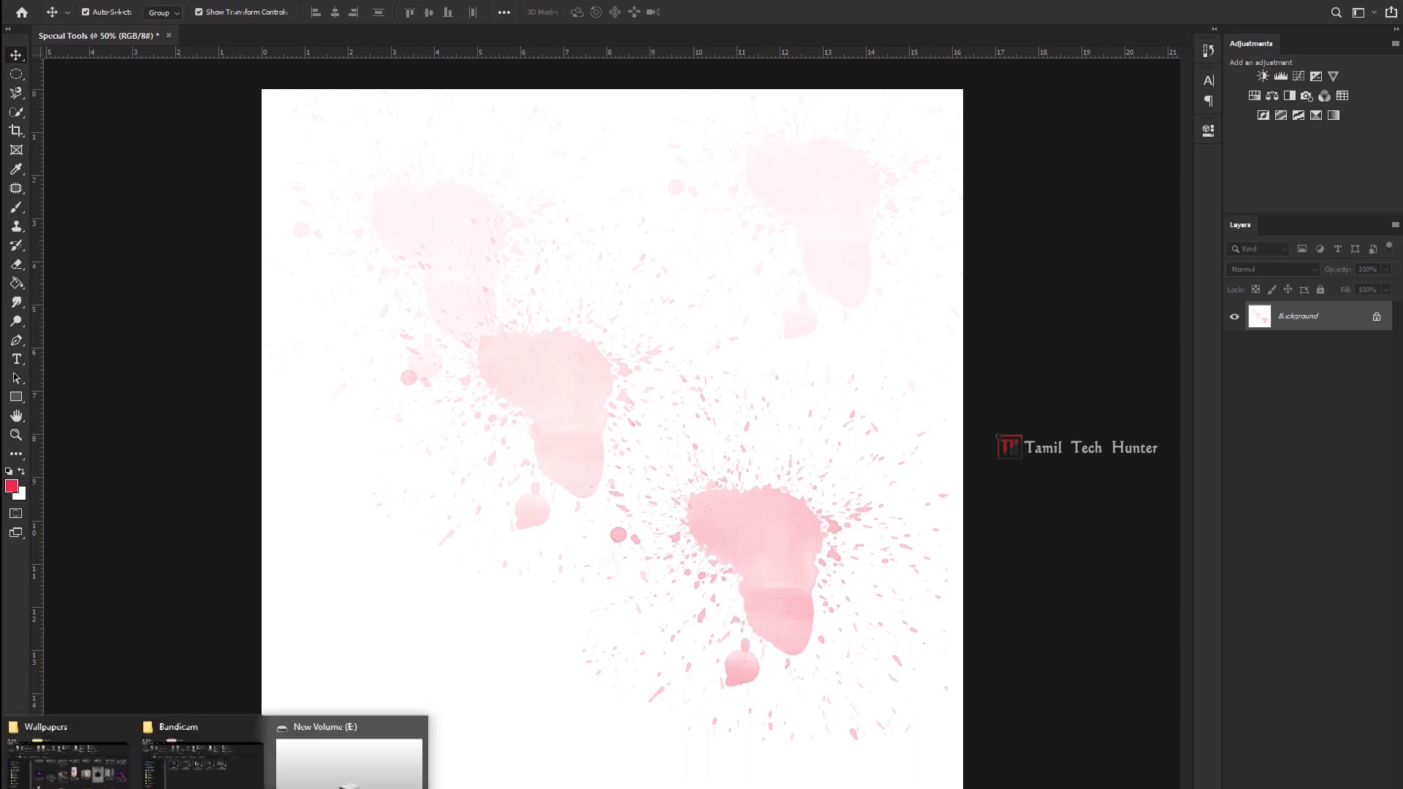
left_click(116, 776)
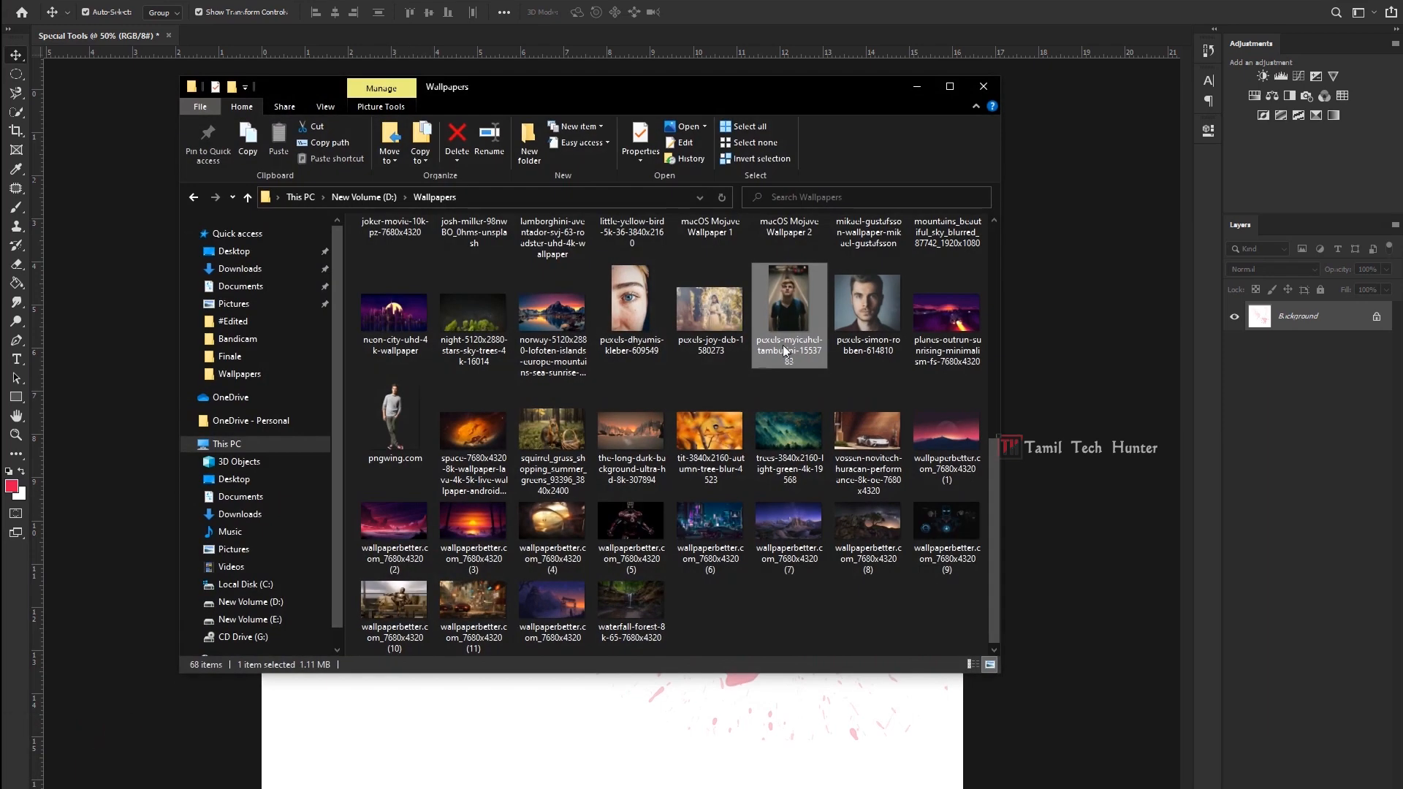
left_click(835, 296)
left_click_drag(430, 749, 430, 749)
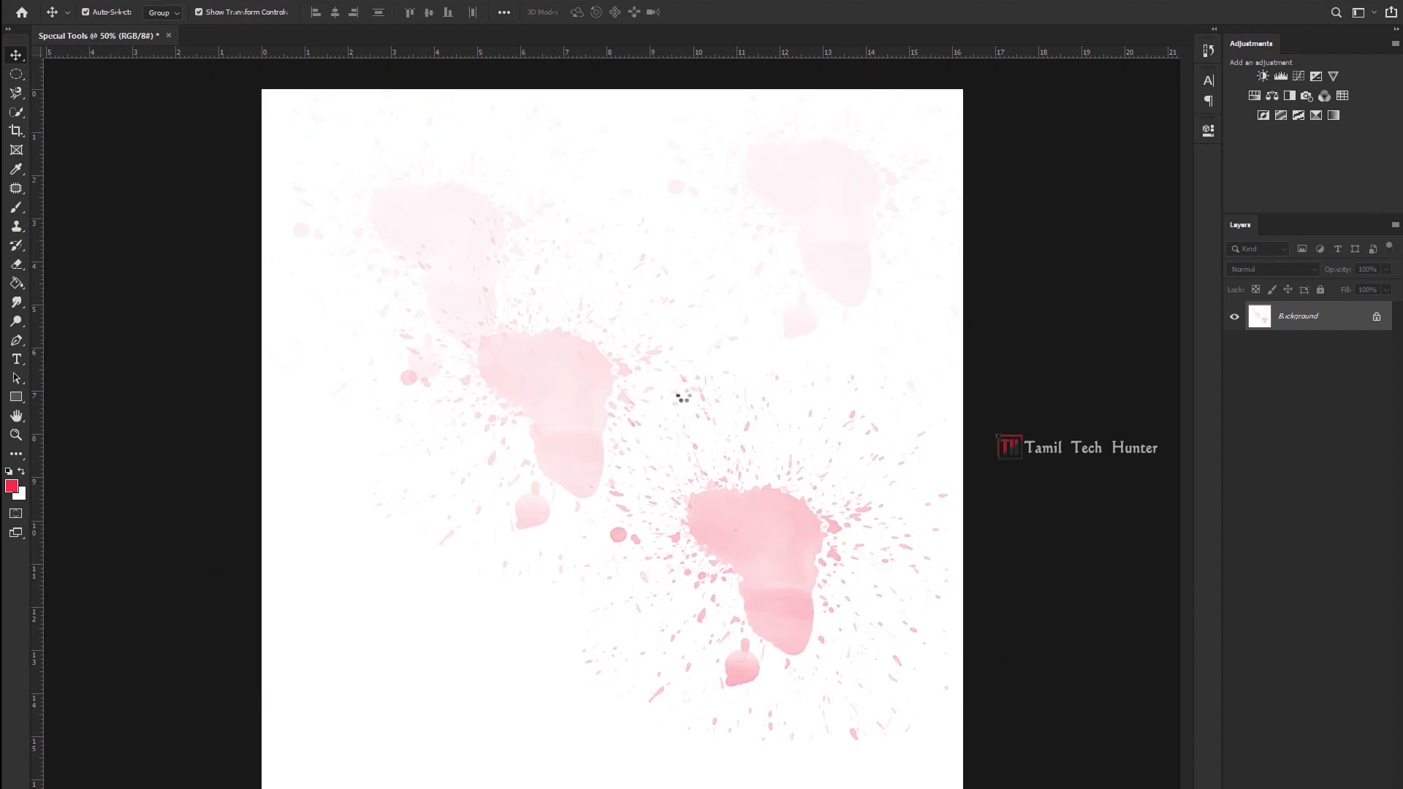
key("Return")
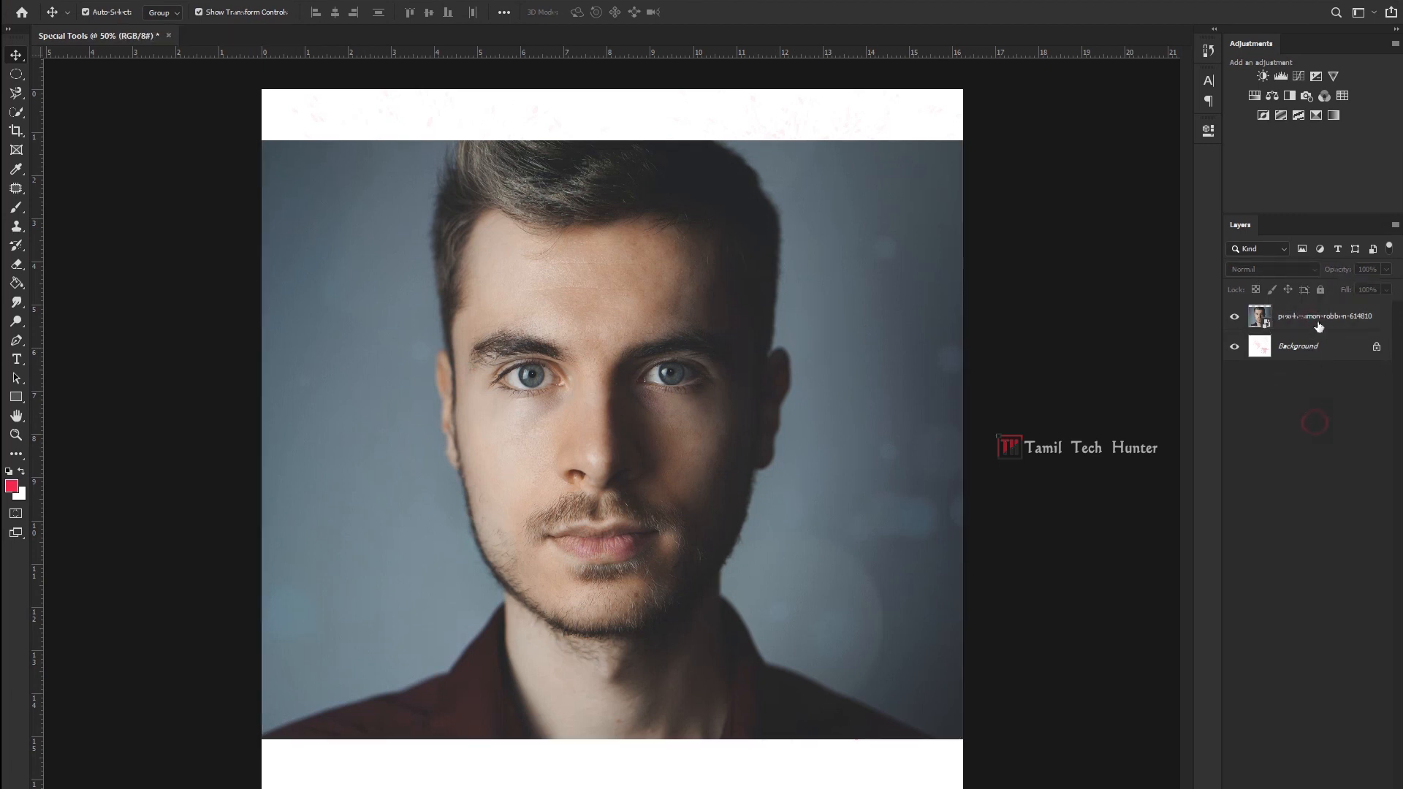
Try out different opacities on the portrait layer and delete the layer.
left_click_drag(1341, 270, 1400, 271)
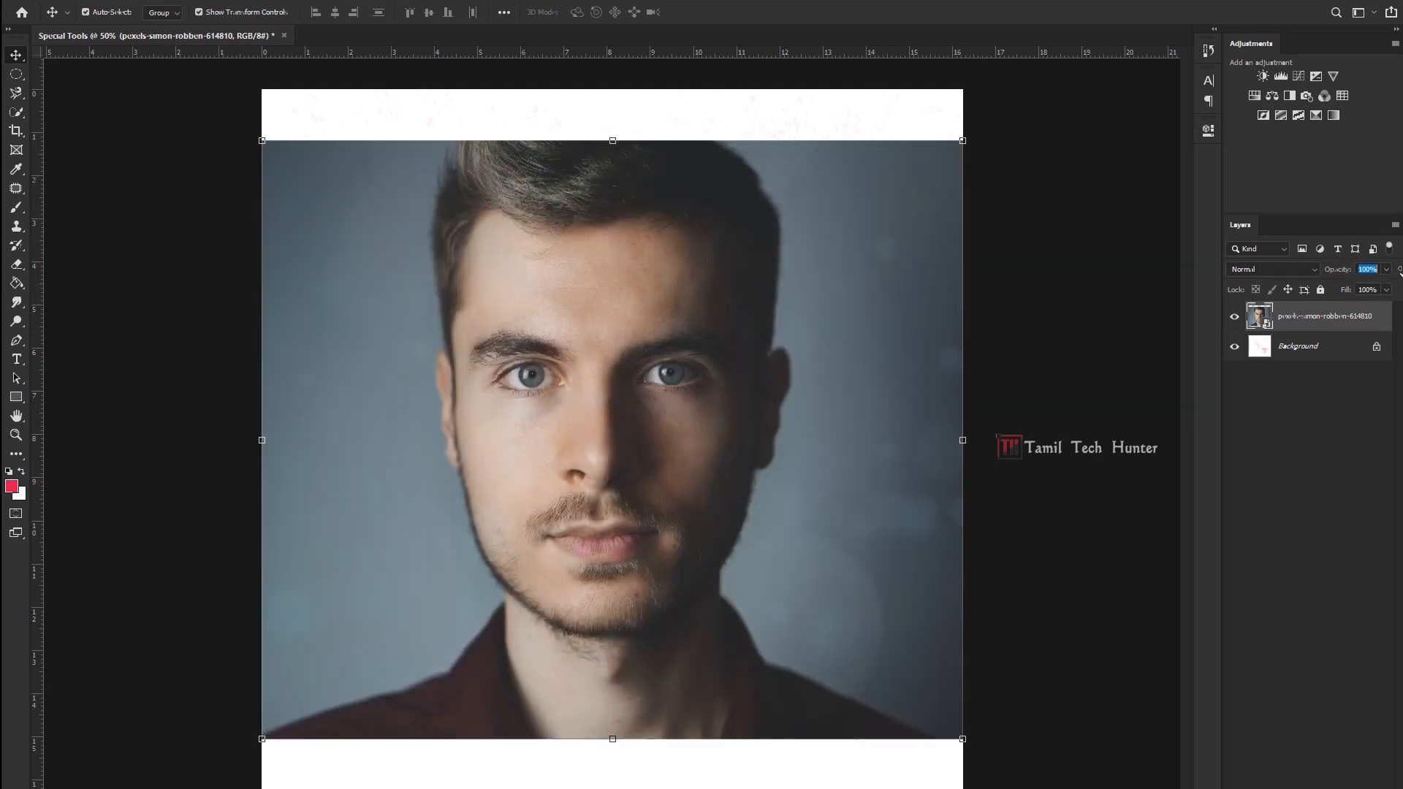
key("Delete")
Add Lorem Ipsum placeholder text scaled to about 669% and position it across the upper part of the canvas.
left_click(17, 359)
left_click(453, 254)
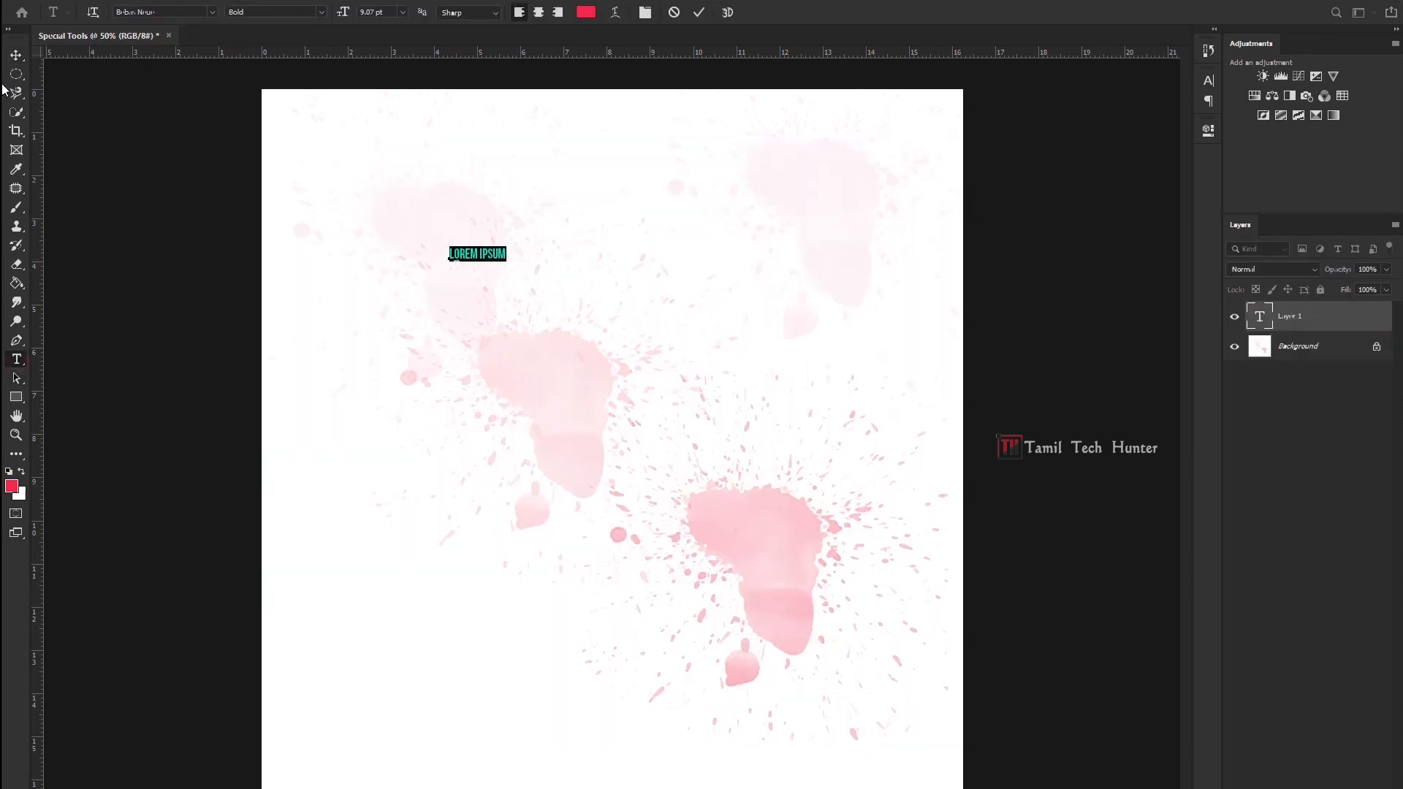
left_click(14, 56)
left_click_drag(506, 261, 825, 340)
key("Return")
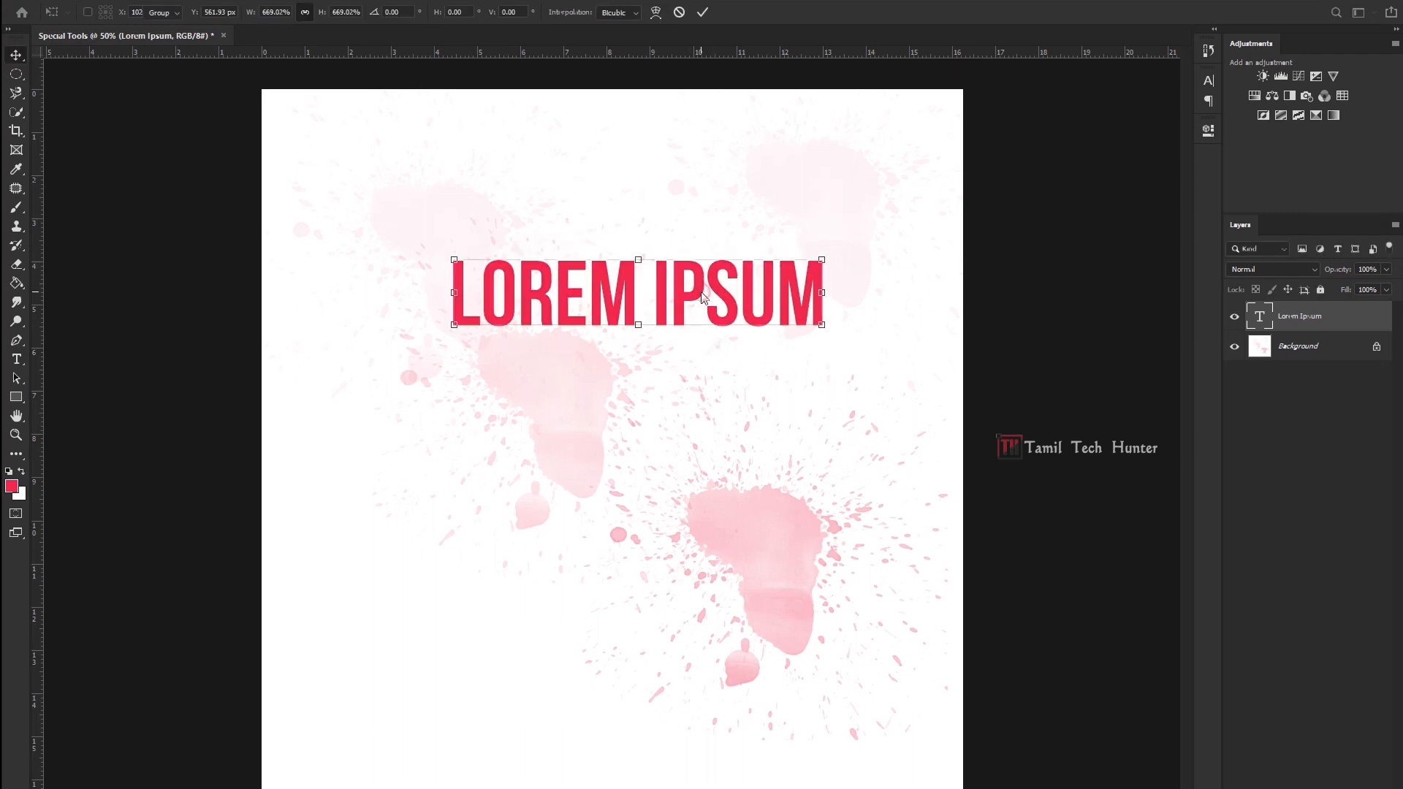
left_click_drag(734, 281, 706, 319)
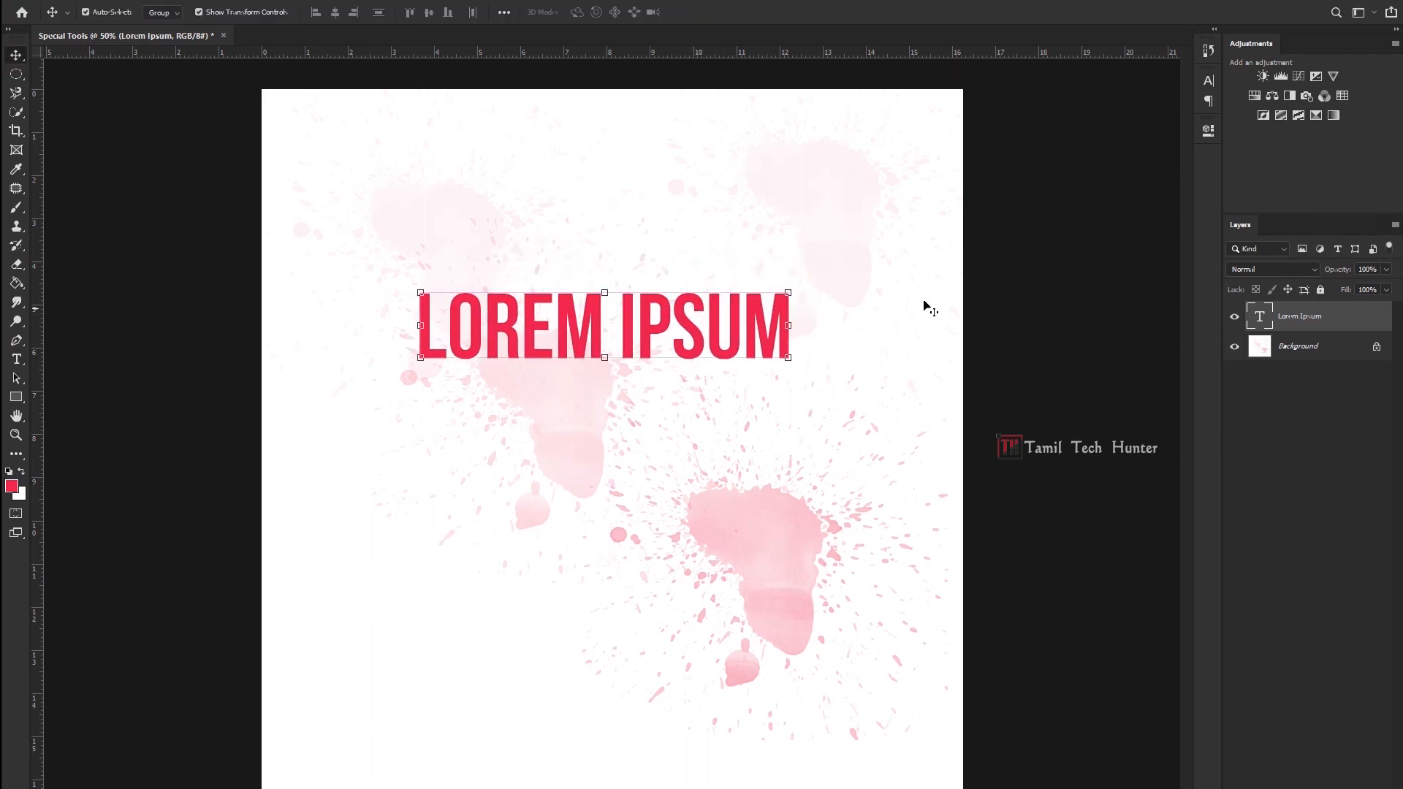
Try out different opacities on the Lorem Ipsum text layer and remove the layer.
left_click_drag(1344, 270, 1374, 282)
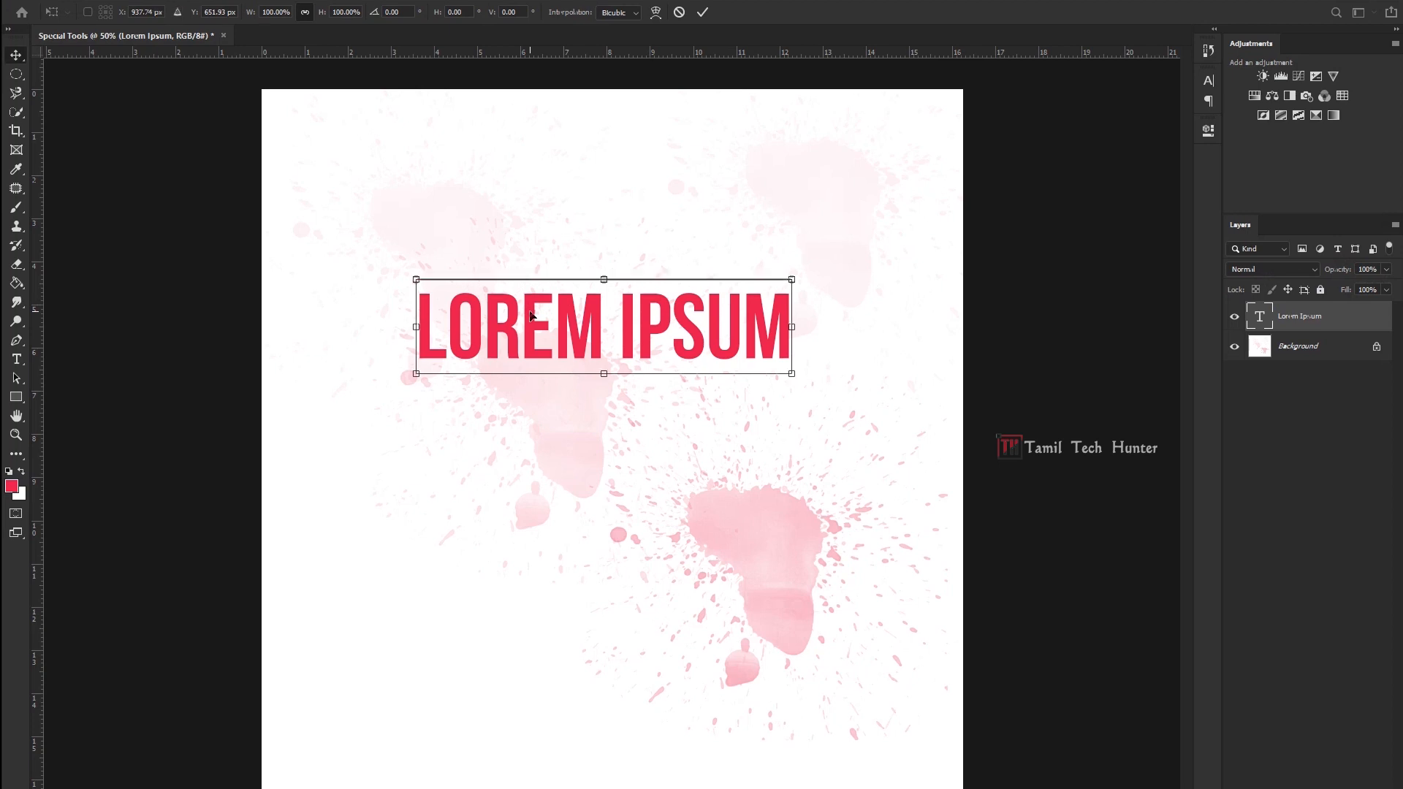
key("ctrl+e")
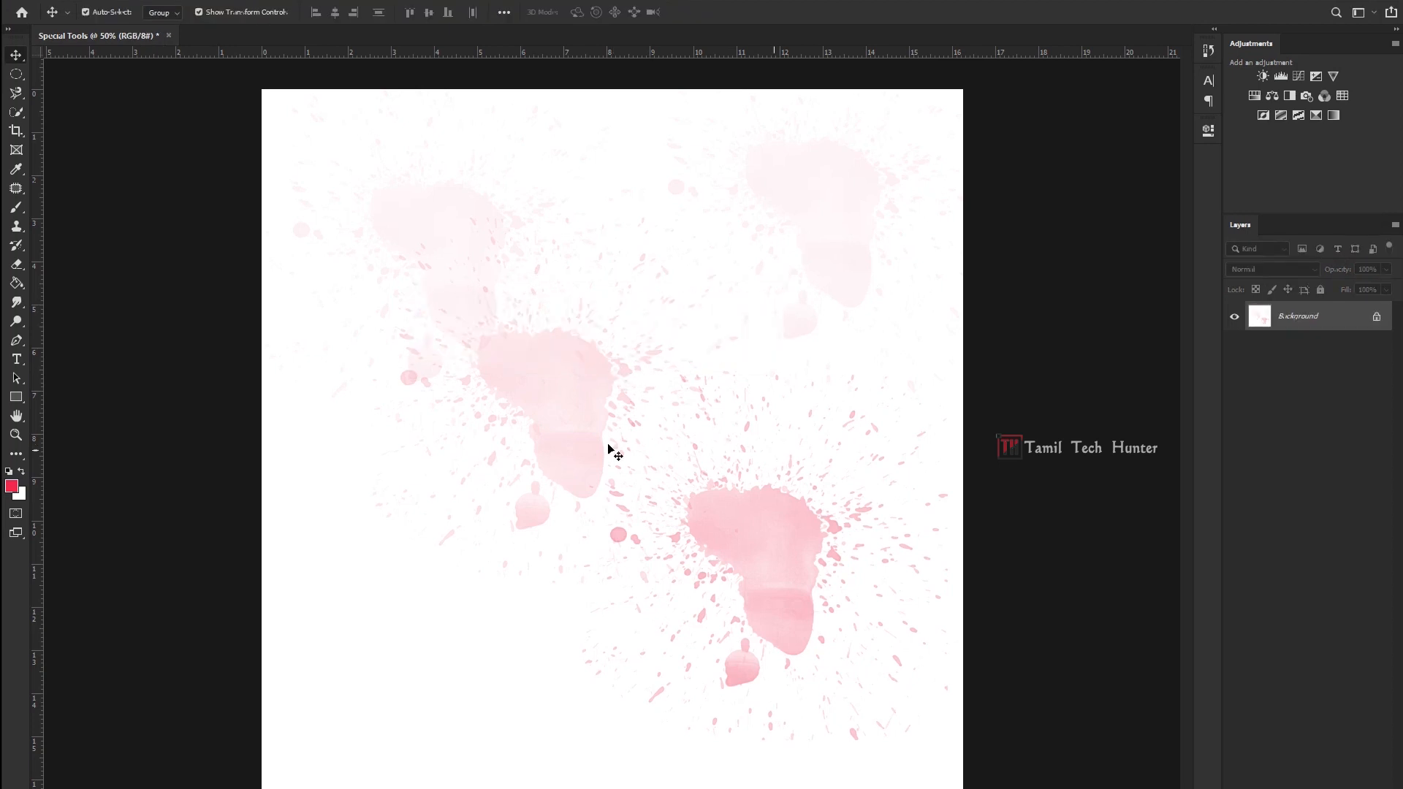
Set the brush opacity to 100% and look through the painting modes, keeping Normal.
left_click(16, 208)
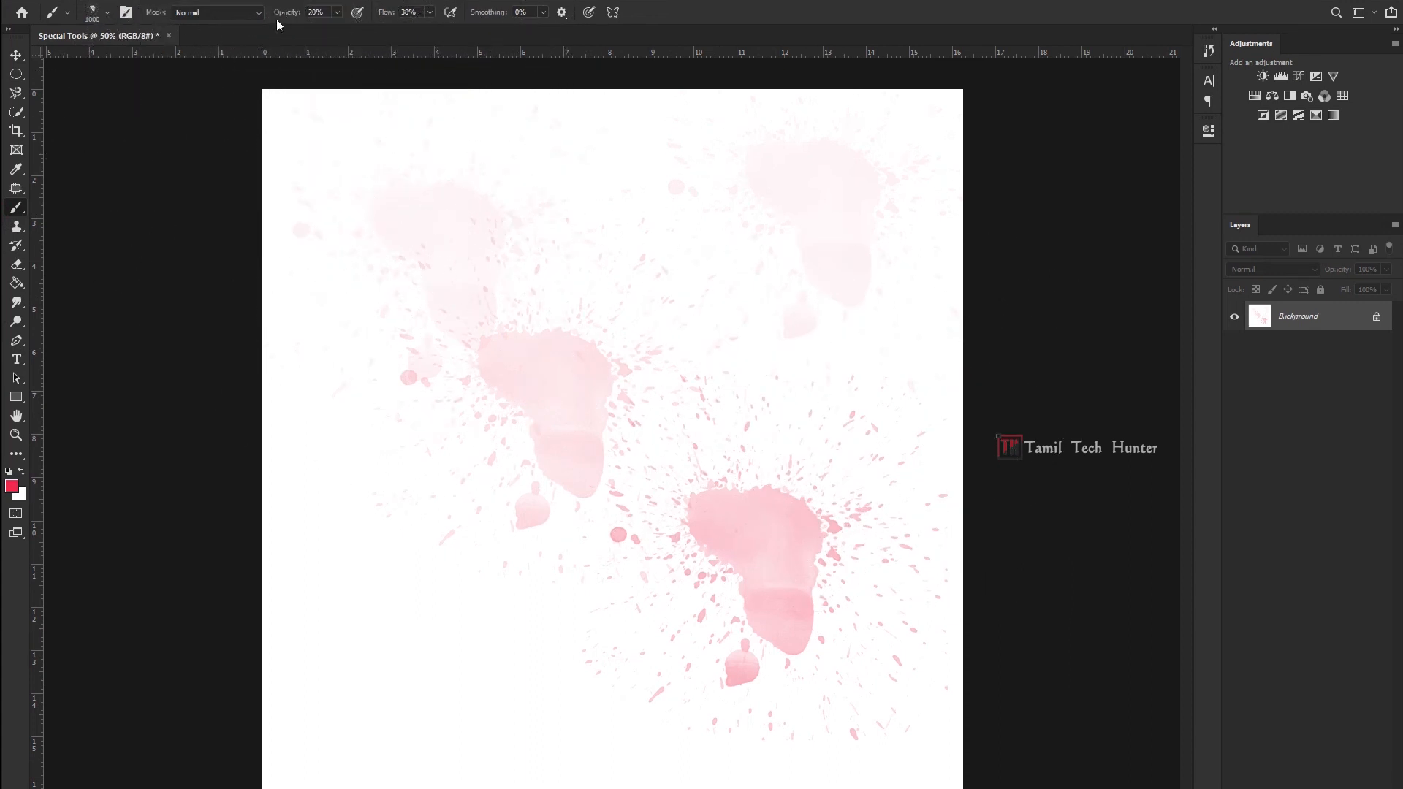
left_click_drag(282, 13, 428, 15)
left_click(225, 13)
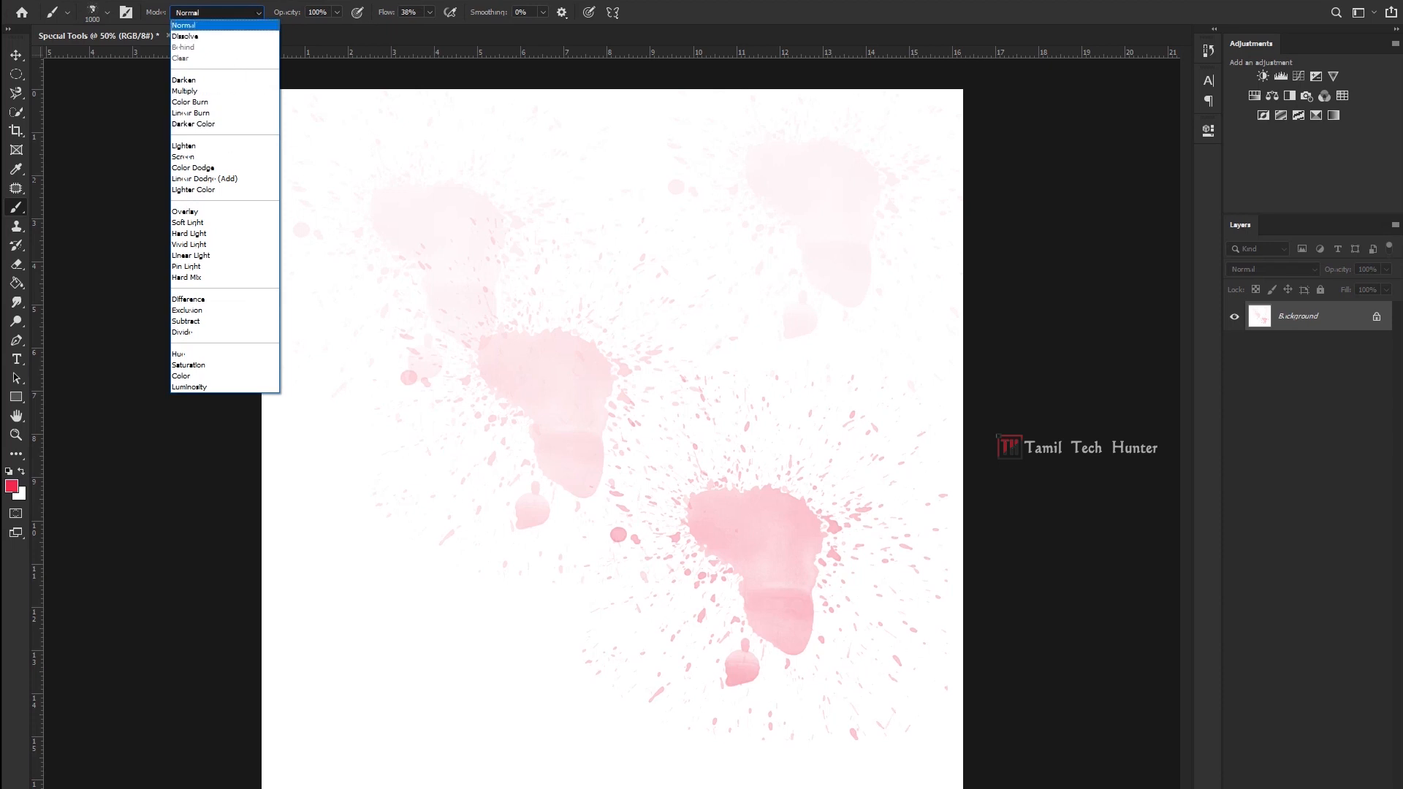
key("Escape")
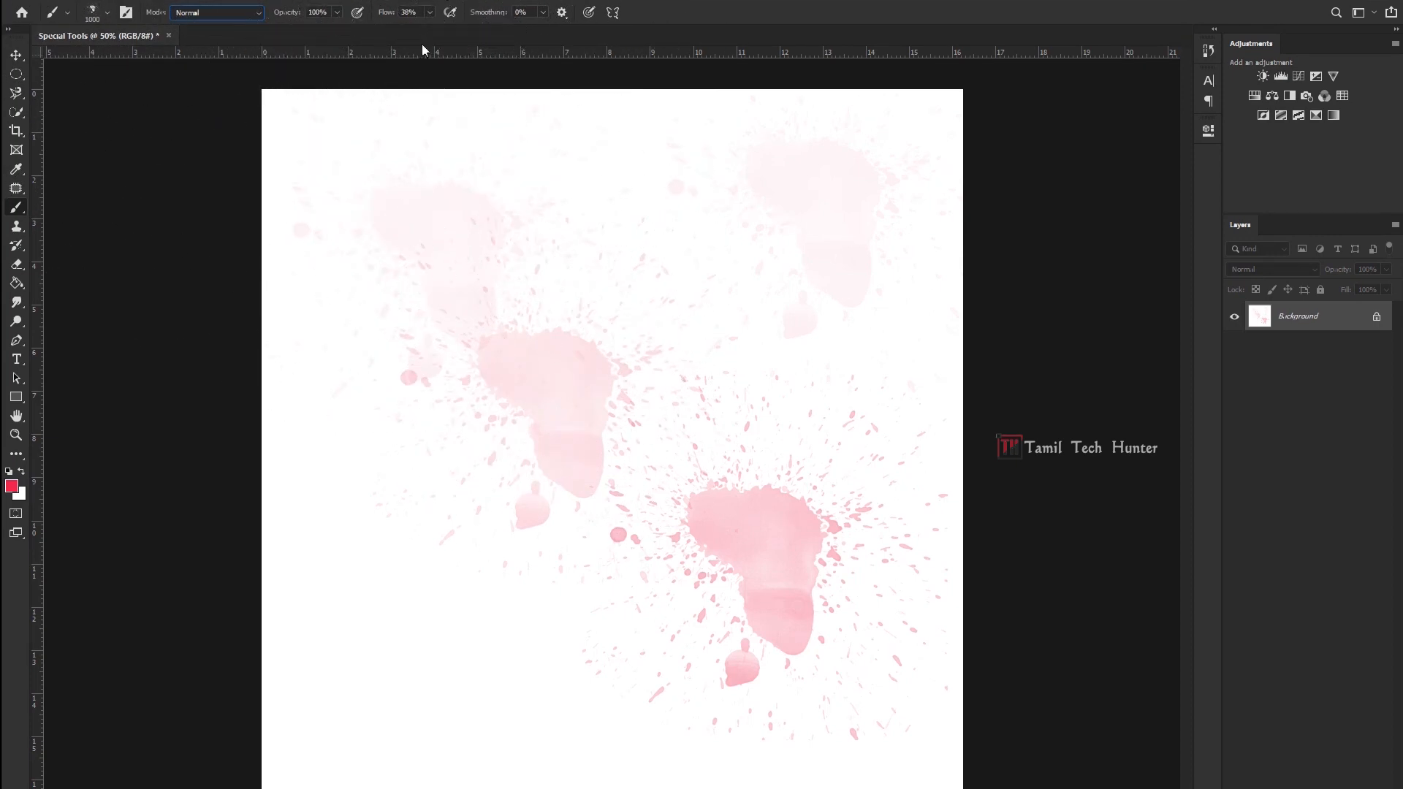
Stamp a test splash over the middle one at 100% flow and undo it.
left_click_drag(387, 12, 472, 9)
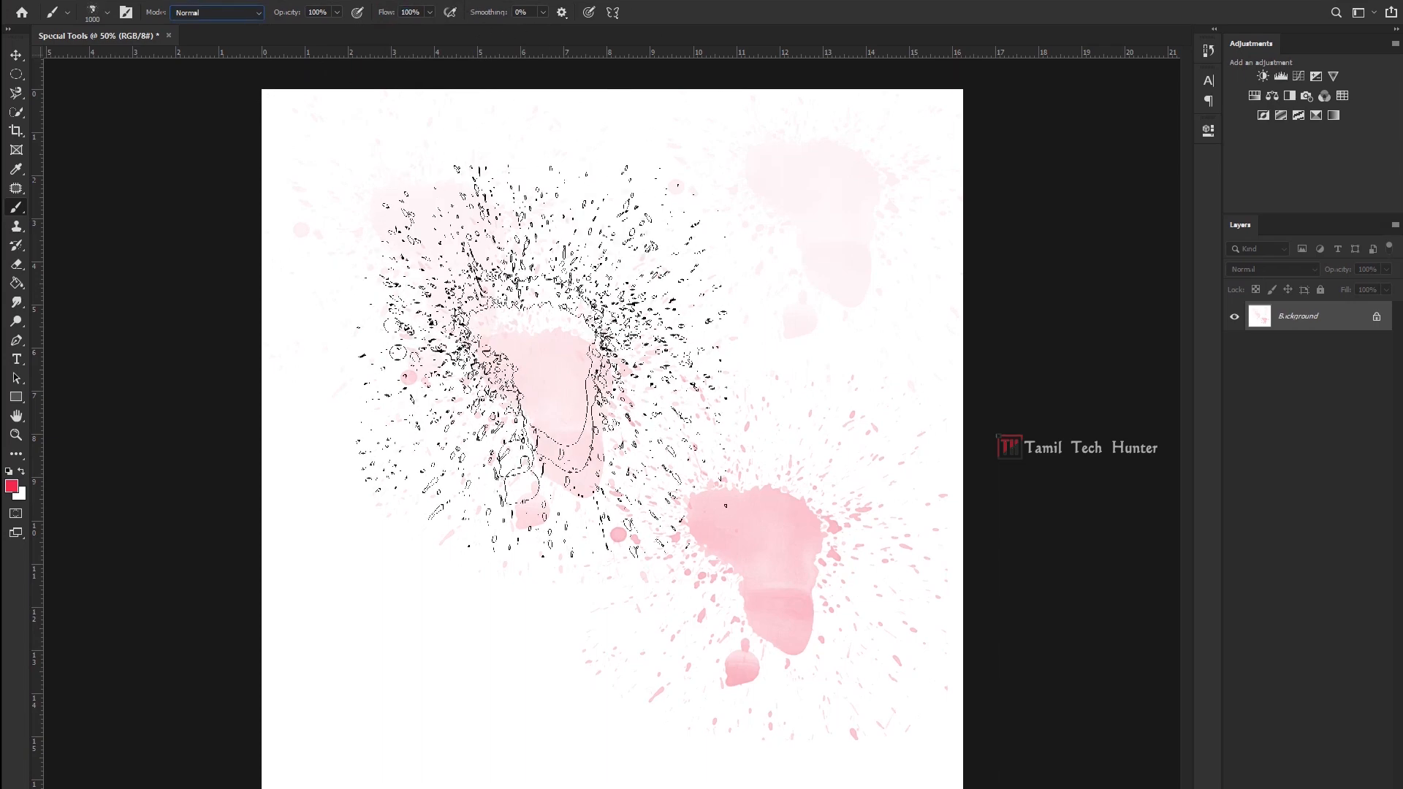
left_click(541, 340)
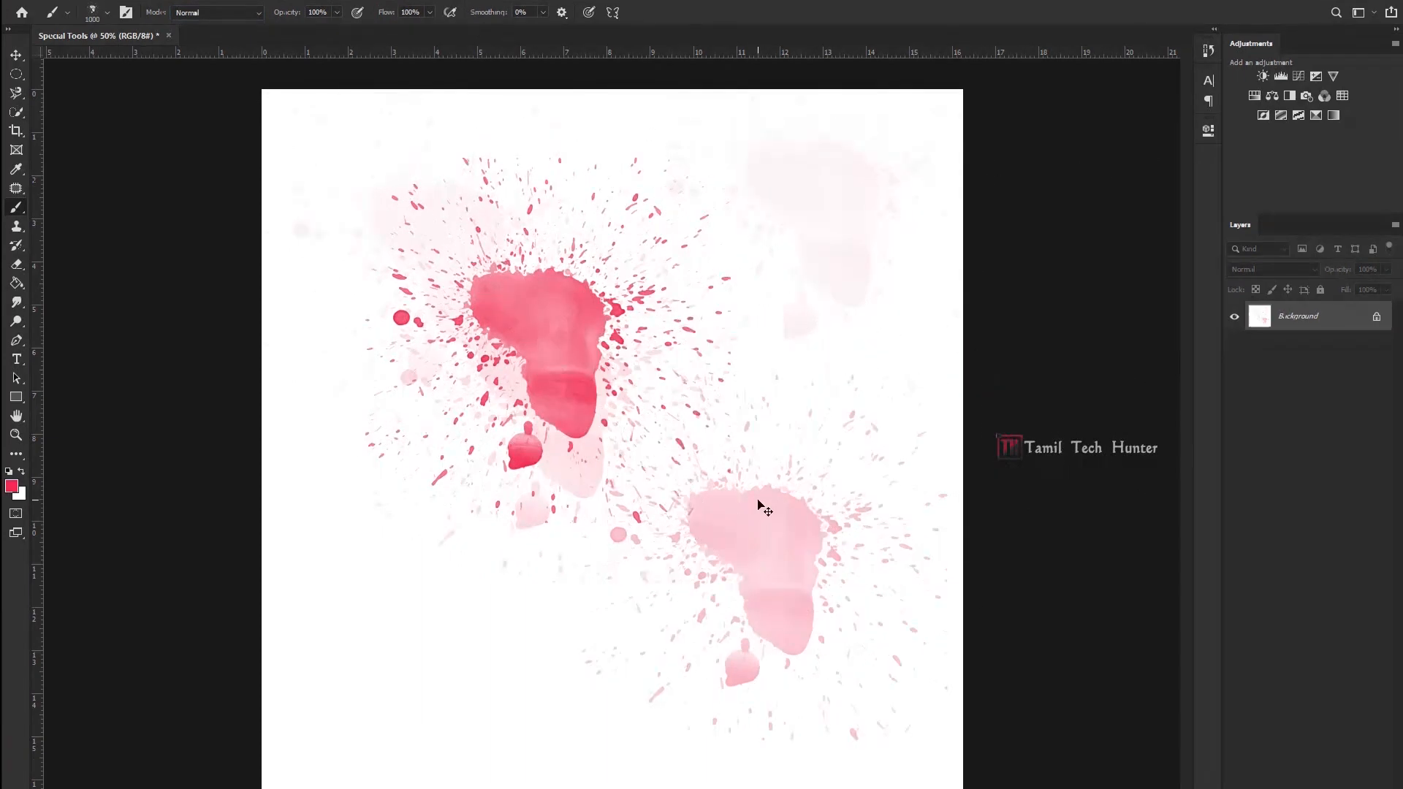
key("ctrl+z")
Stamp a 500 px splash at 55% flow near the upper-left corner of the canvas.
left_click_drag(389, 13, 363, 9)
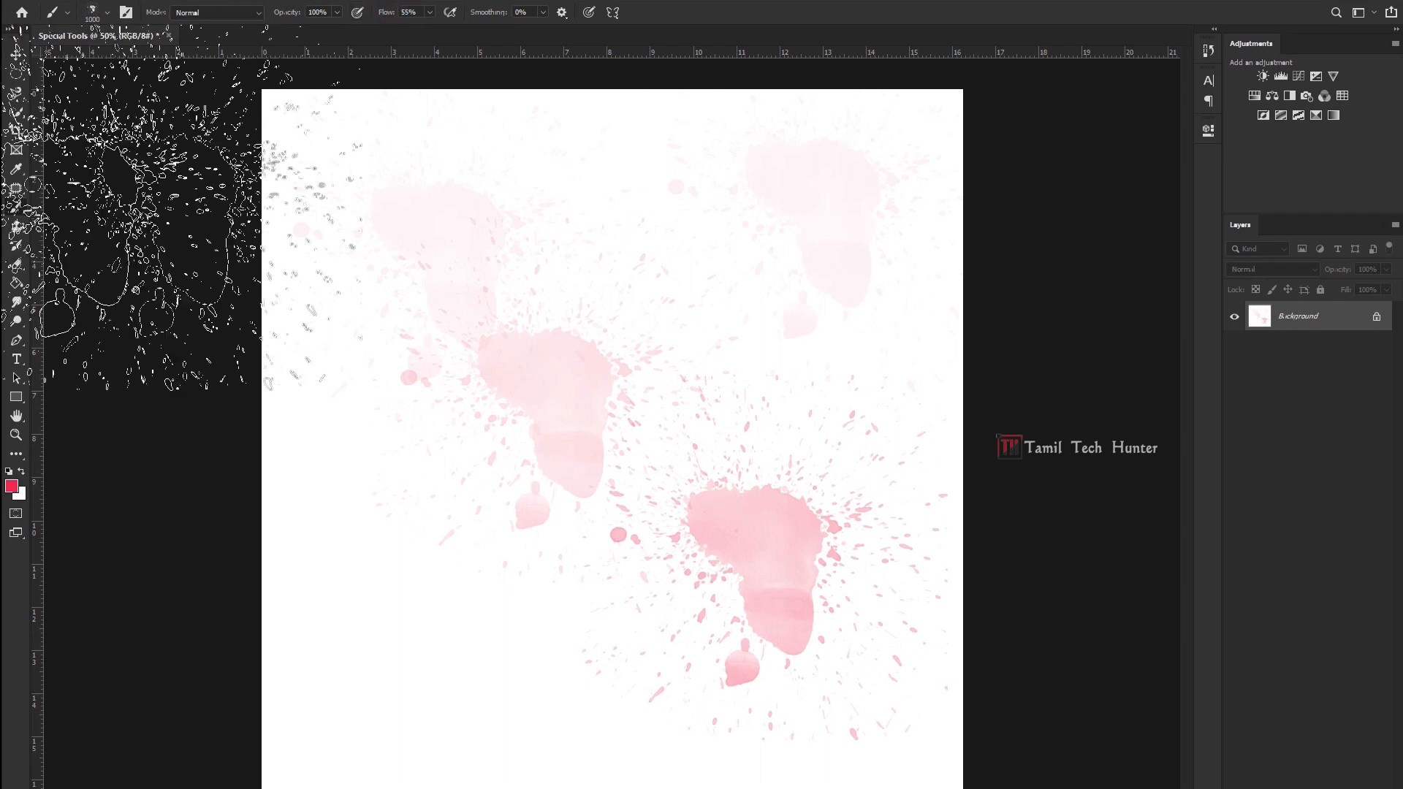
key("[")
key("[")
key("[")
key("[")
key("[")
key("[")
key("[")
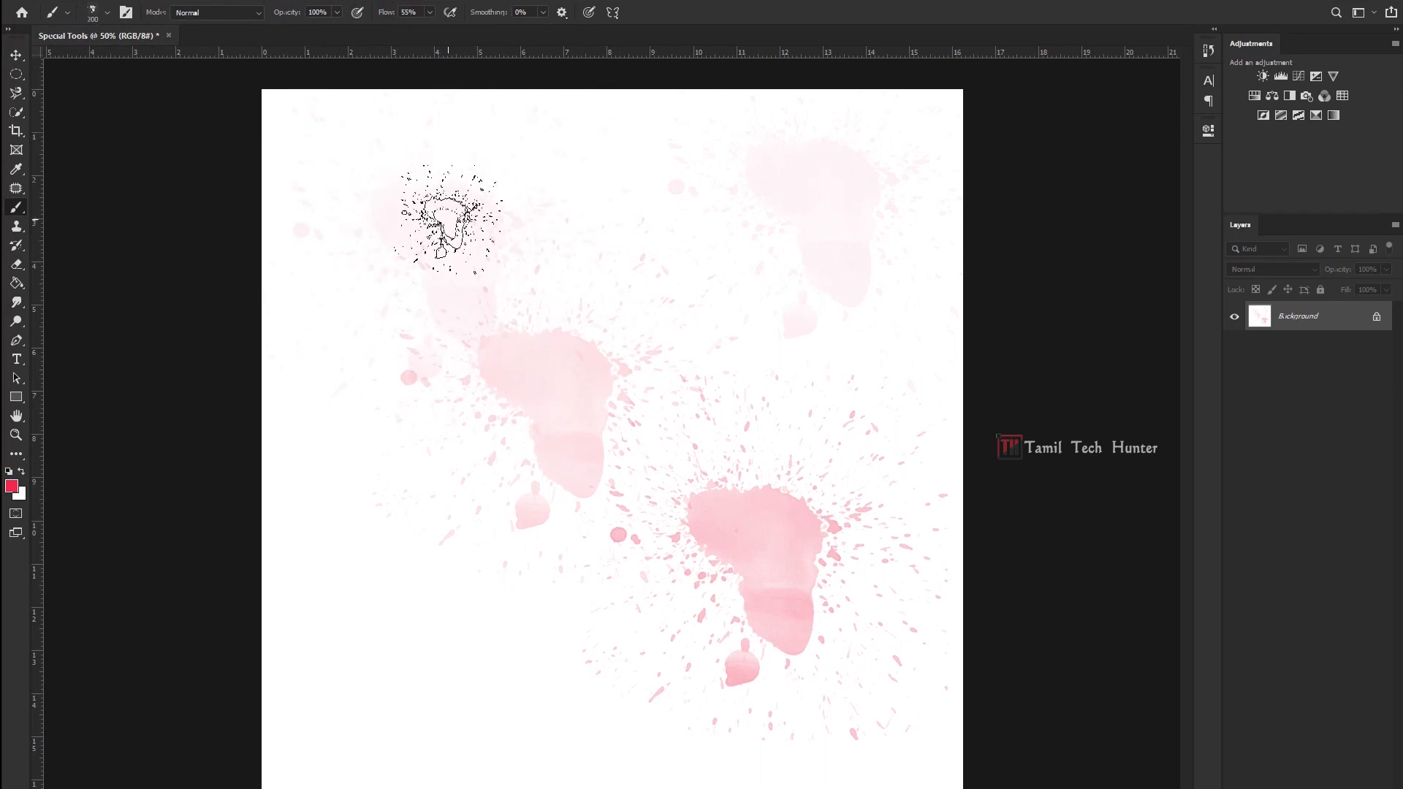
key("]")
key("]")
left_click(384, 212)
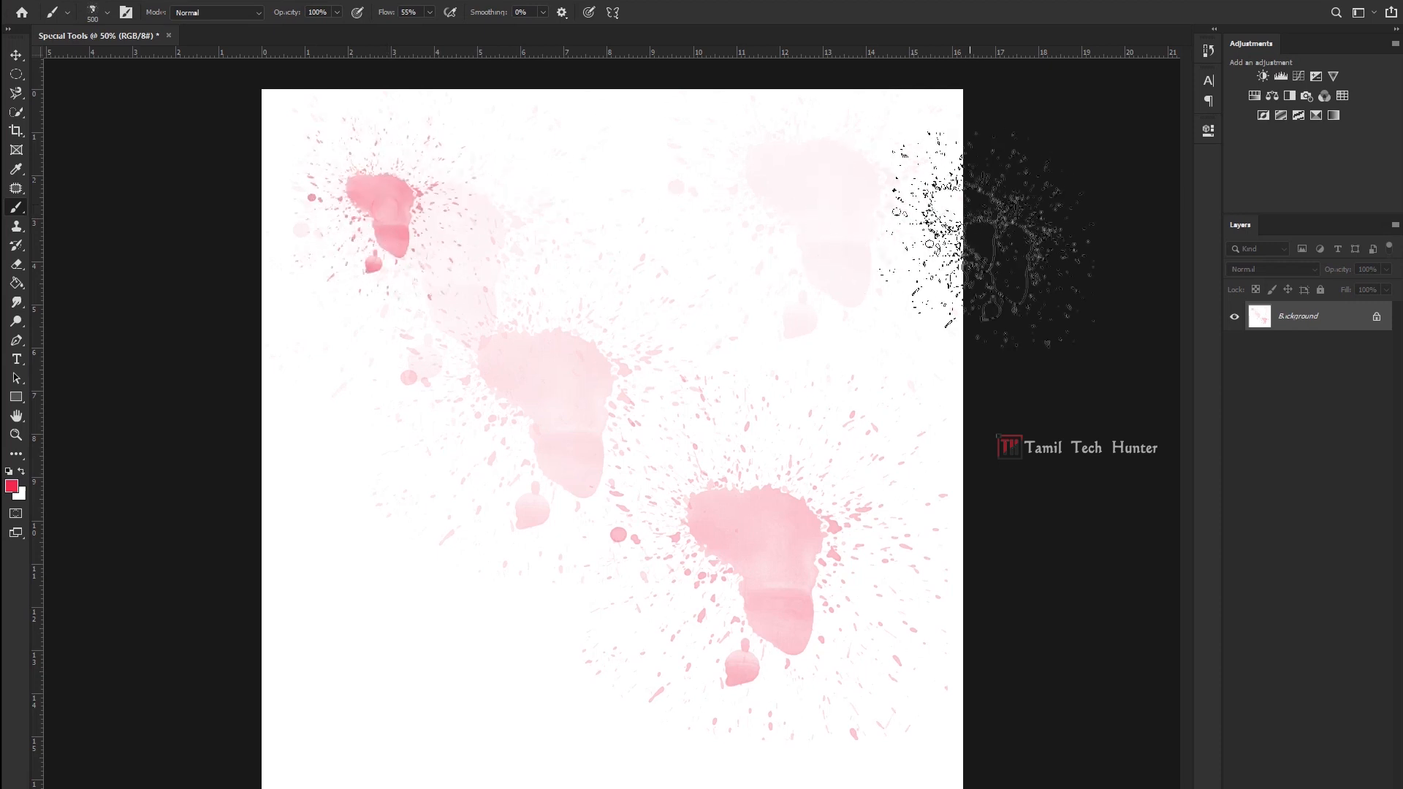
Stamp two more splashes along the upper part of the canvas, one at 77% flow and one at 100%.
left_click_drag(387, 13, 407, 10)
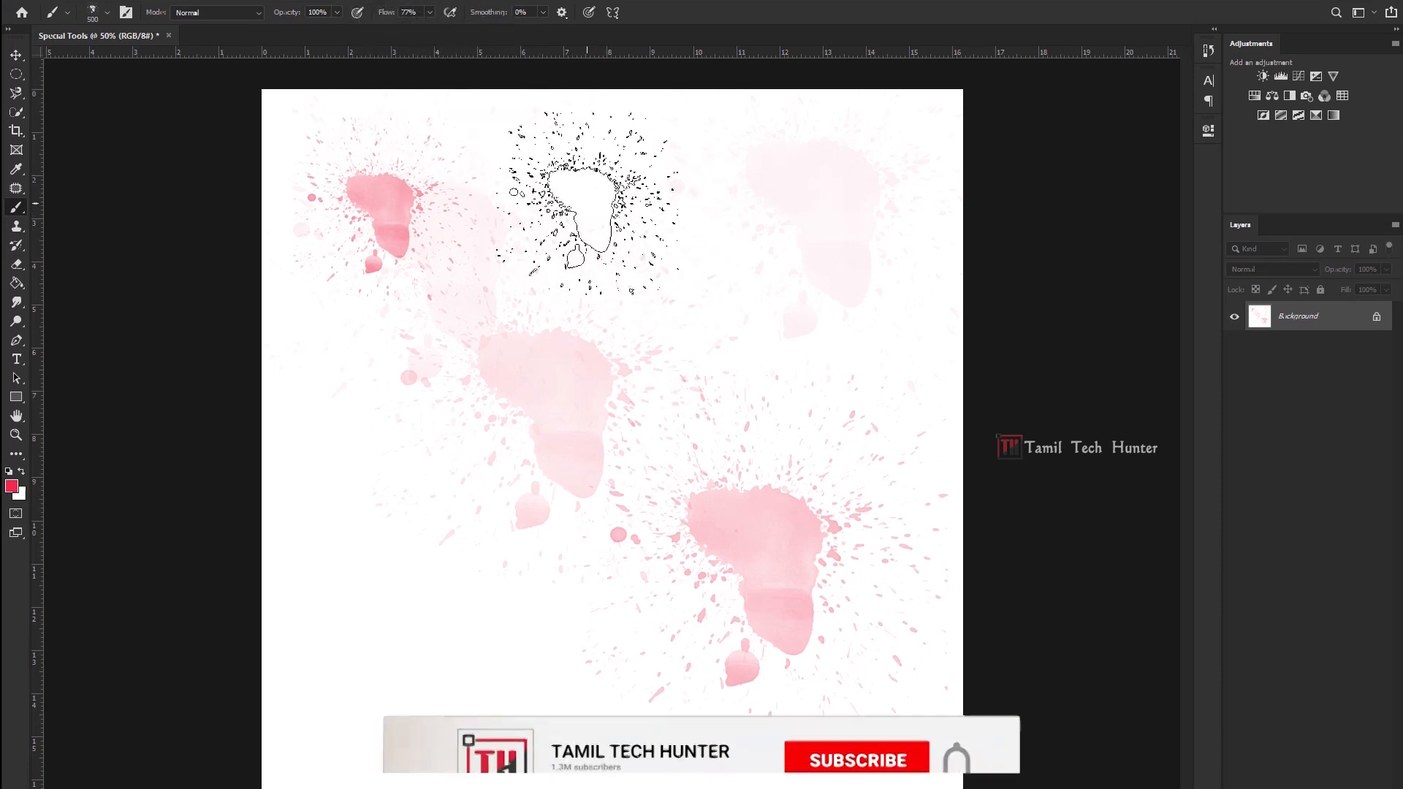
left_click(585, 209)
left_click_drag(387, 16, 406, 15)
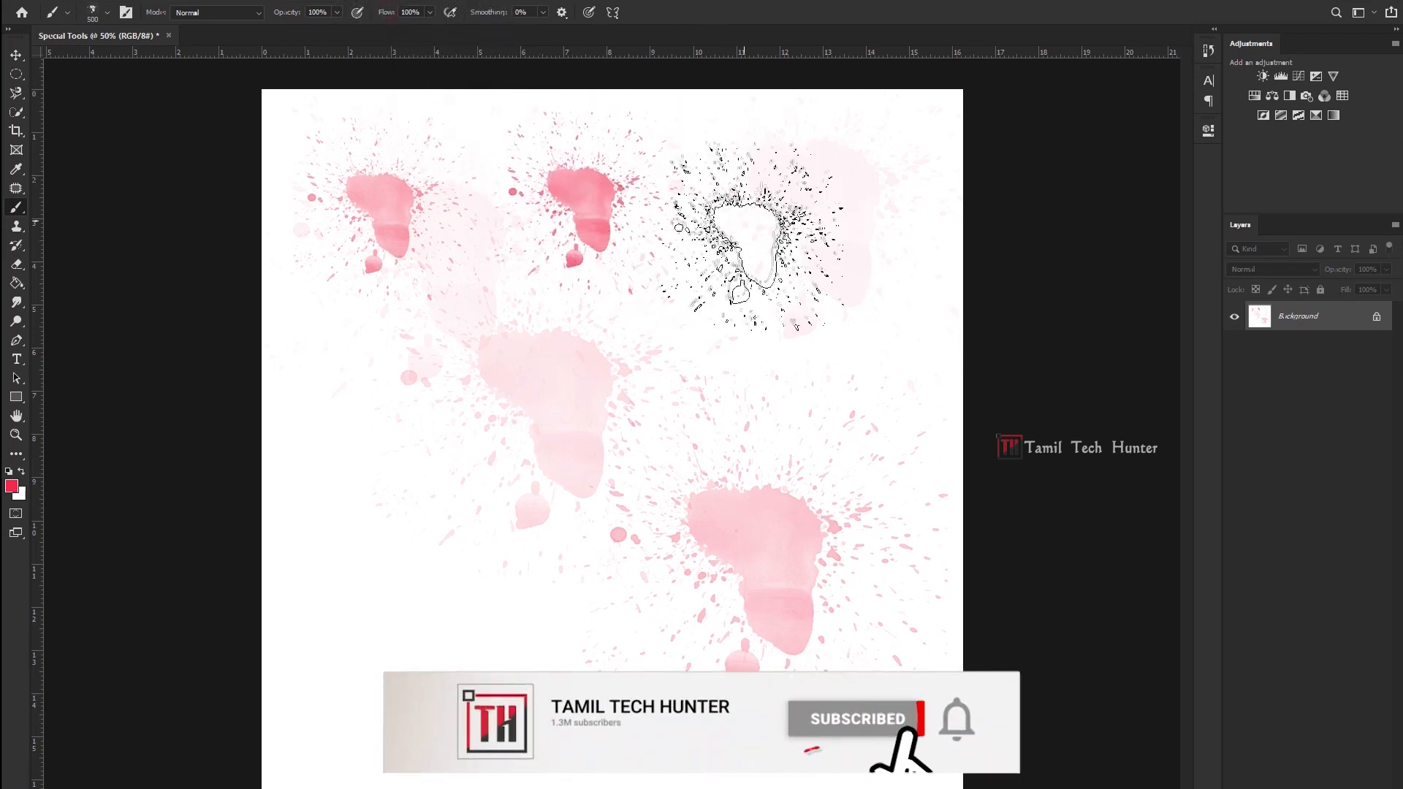
left_click(789, 219)
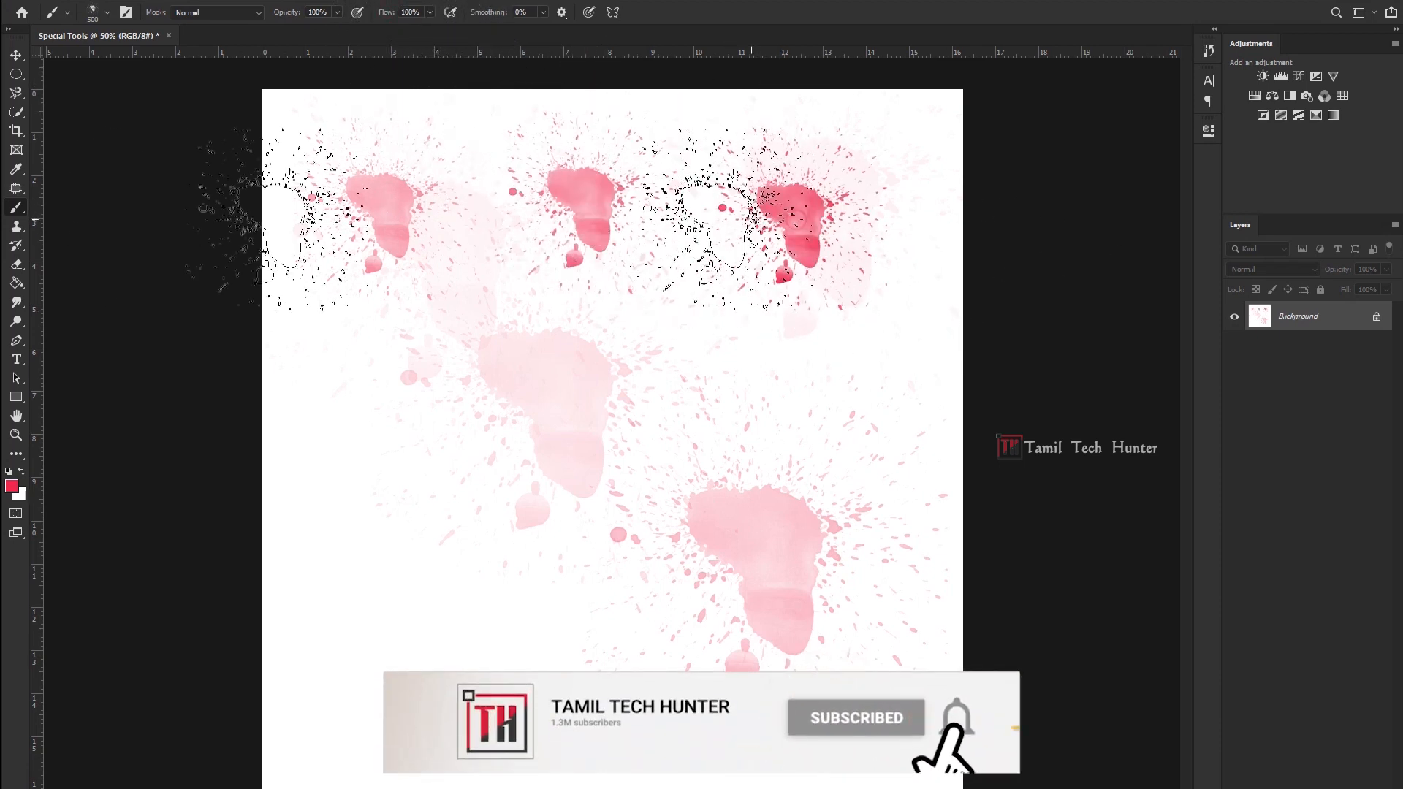
left_click(16, 55)
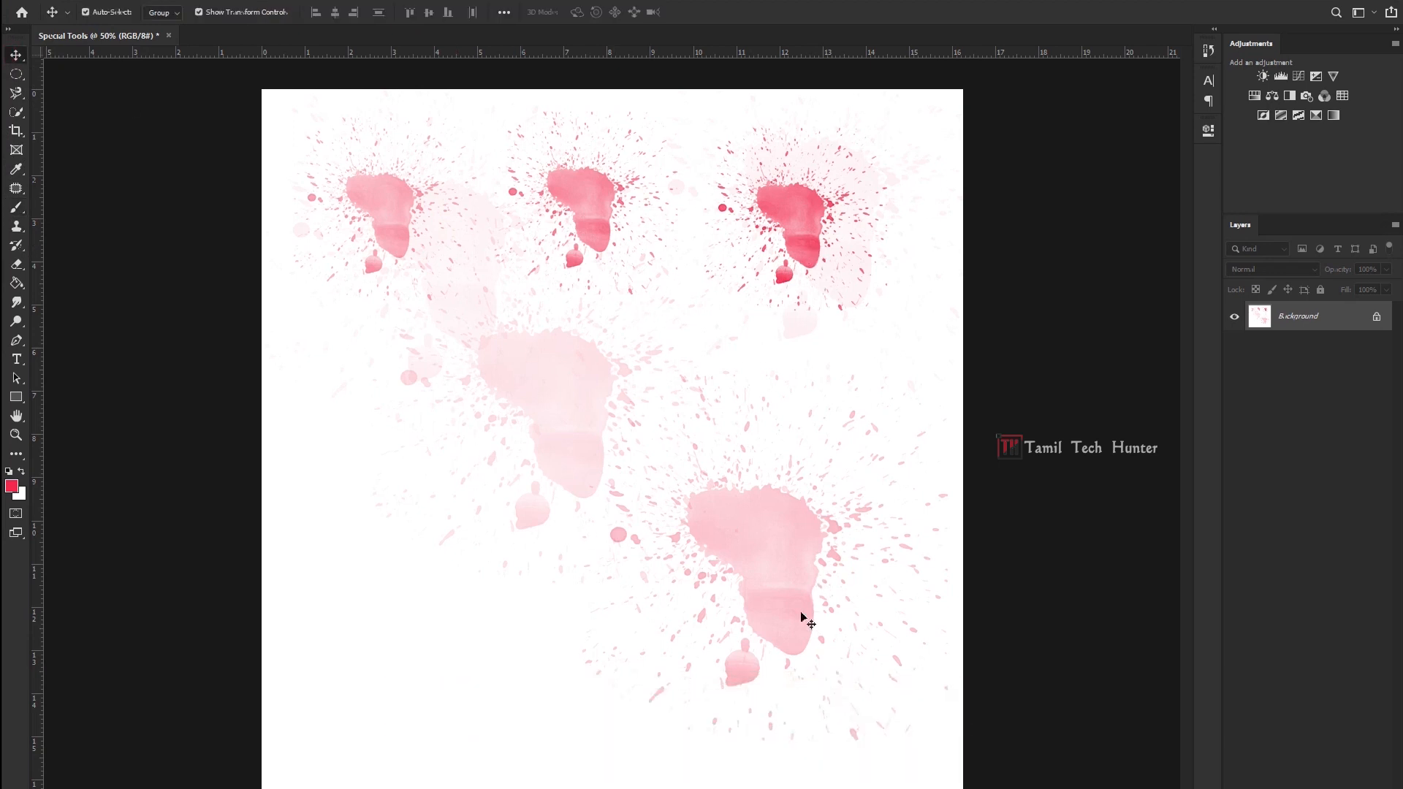
left_click_drag(570, 419, 676, 540)
left_click(827, 332)
Stamp two splashes at 100% brush smoothing and one at 0% smoothing across the middle of the canvas.
left_click(15, 211)
left_click_drag(487, 14, 592, 14)
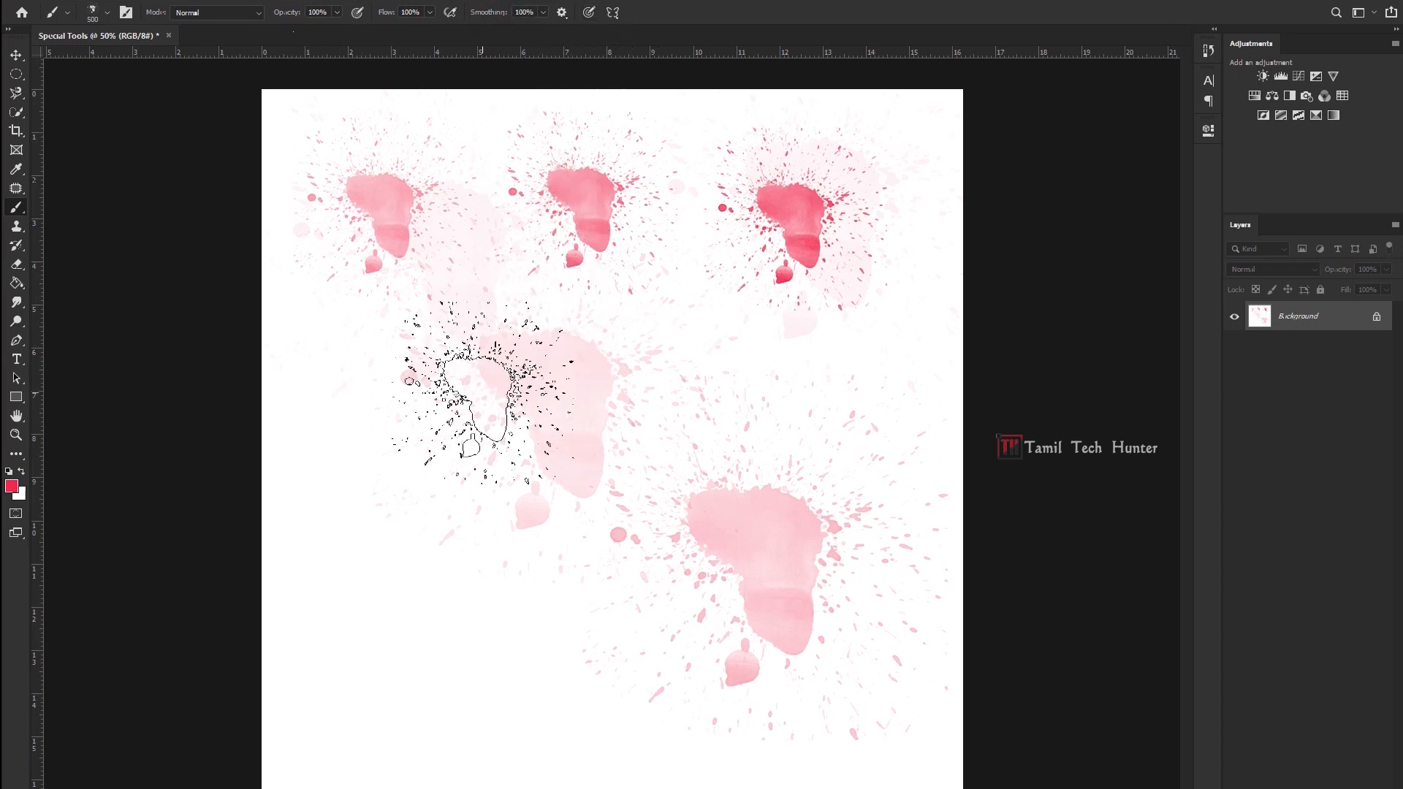
left_click(475, 398)
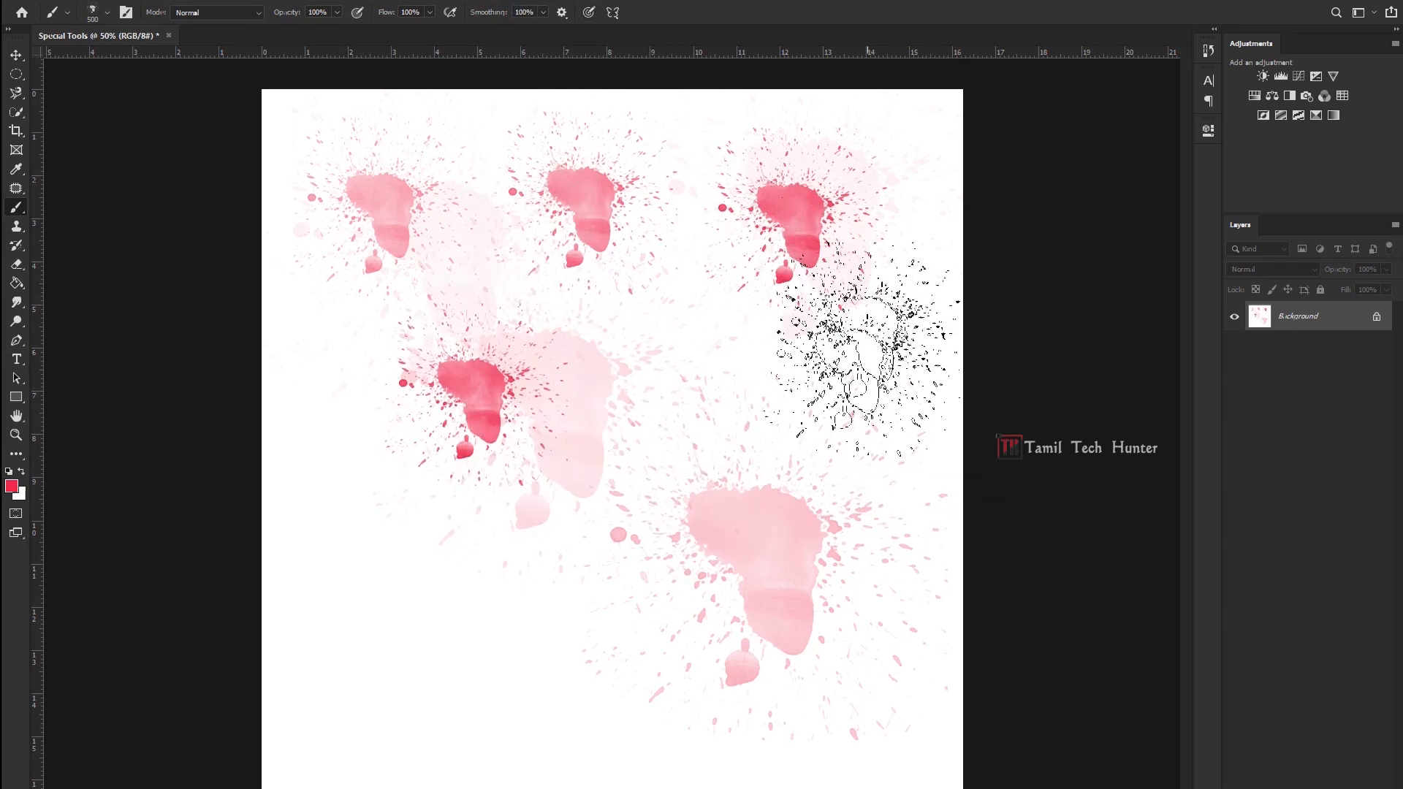
left_click(786, 398)
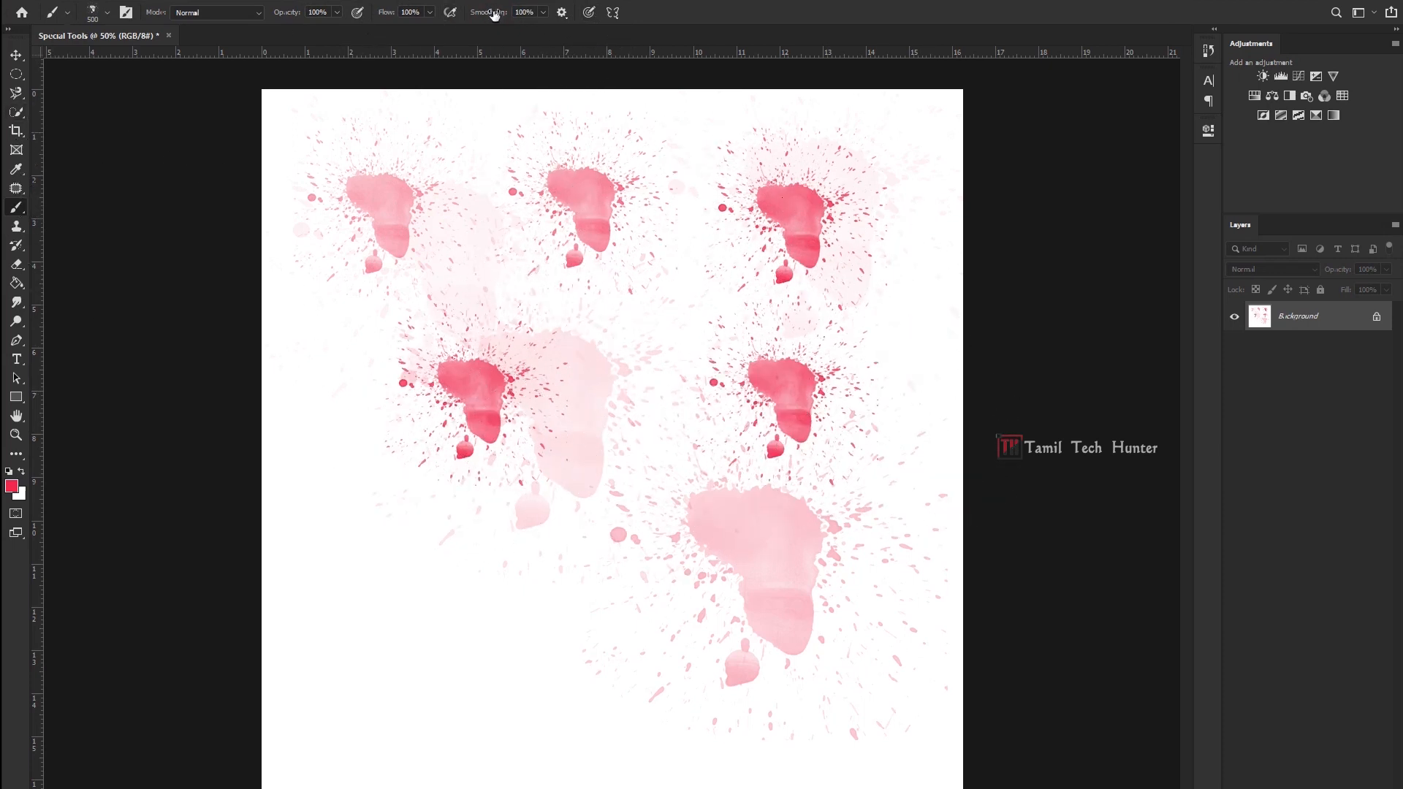
left_click_drag(495, 16, 438, 14)
left_click(572, 357)
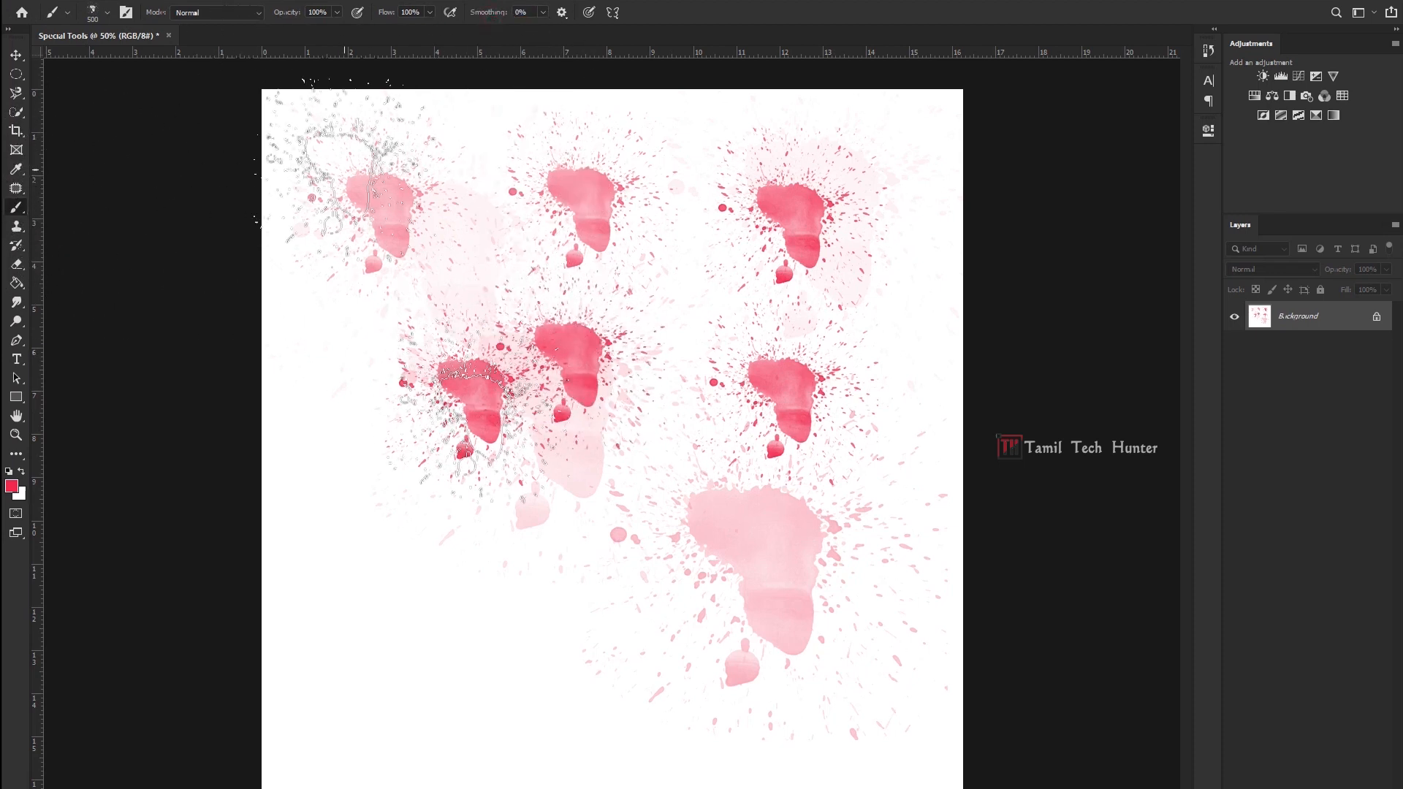
Stamp a 500 px splash at 0% smoothing in the lower-left part of the canvas, and fill the Background layer with white.
left_click(503, 607)
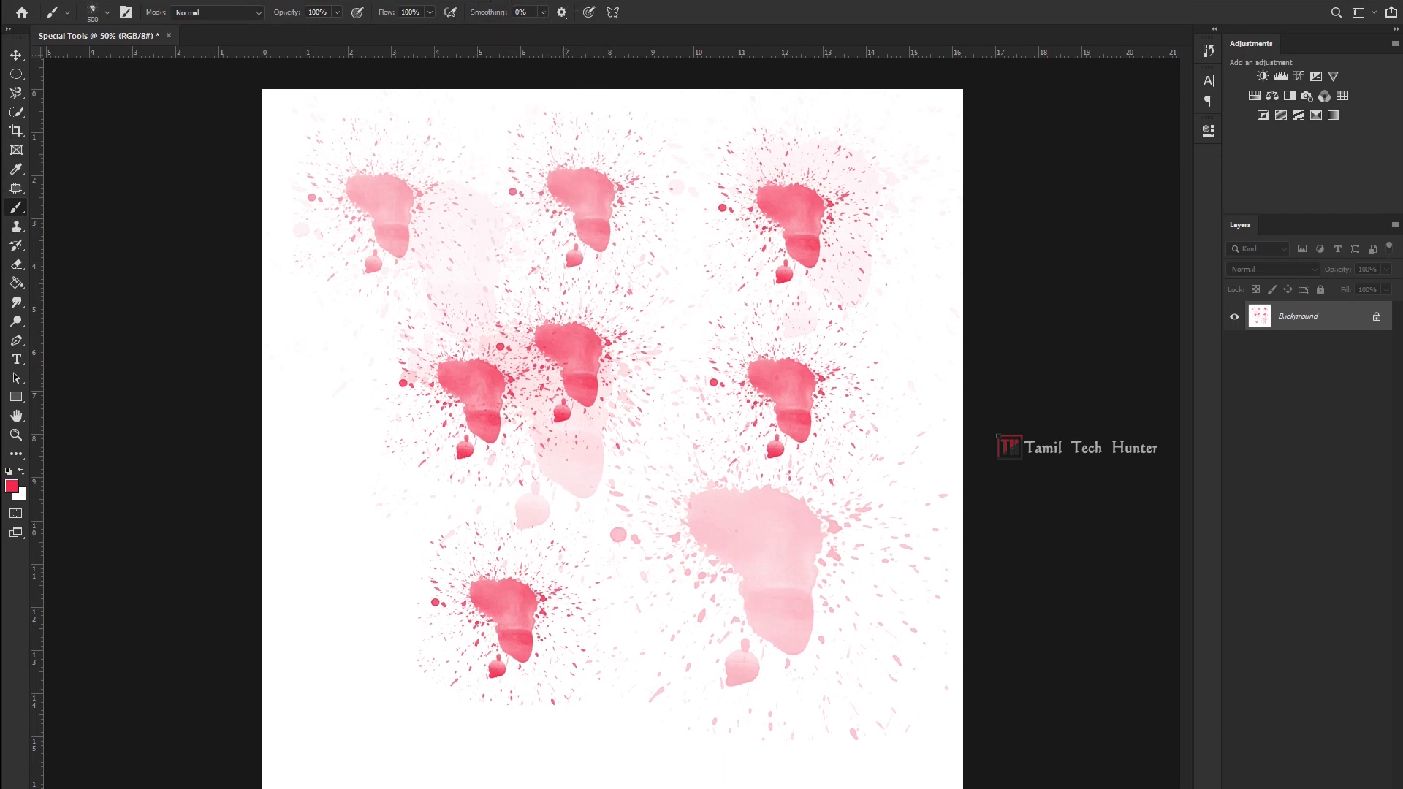
left_click(22, 54)
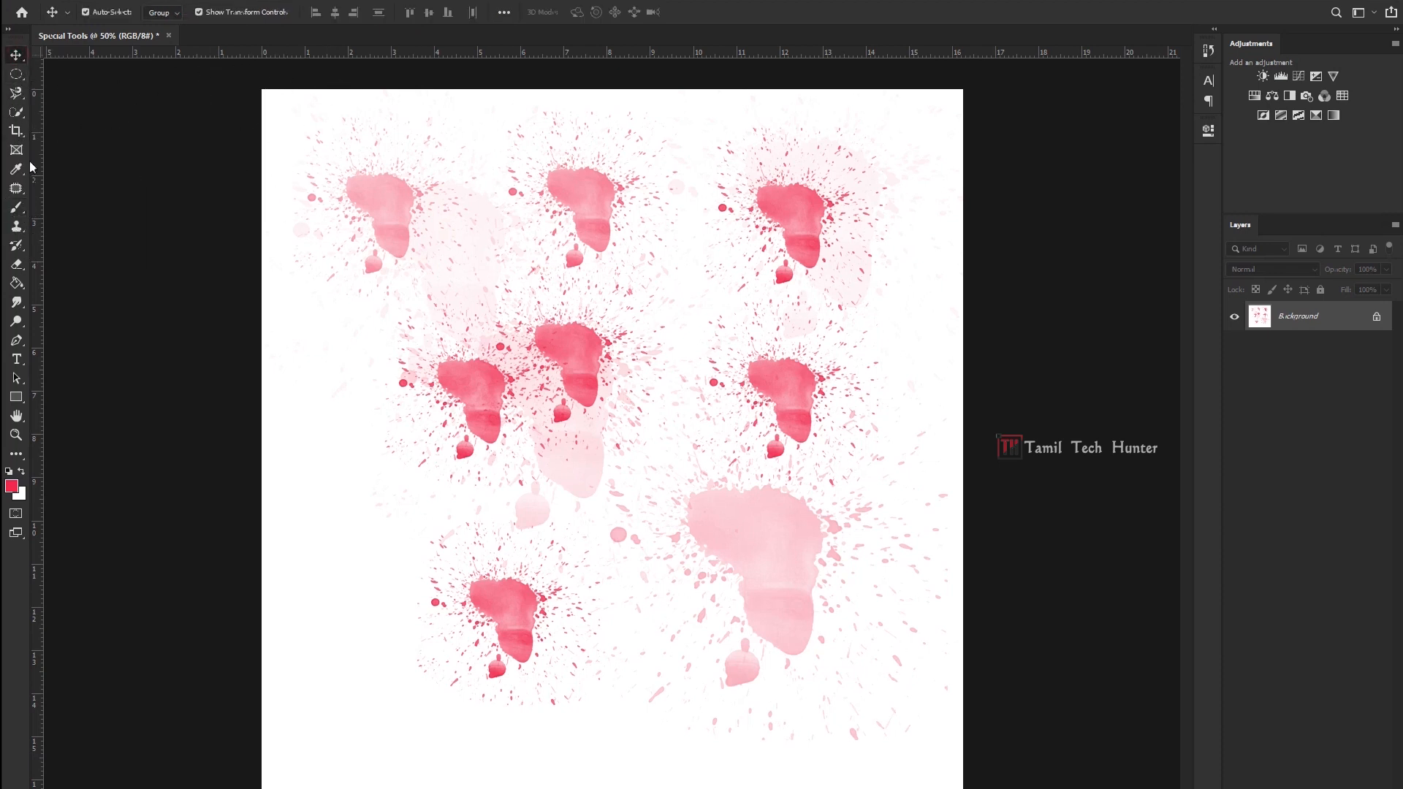
left_click(15, 212)
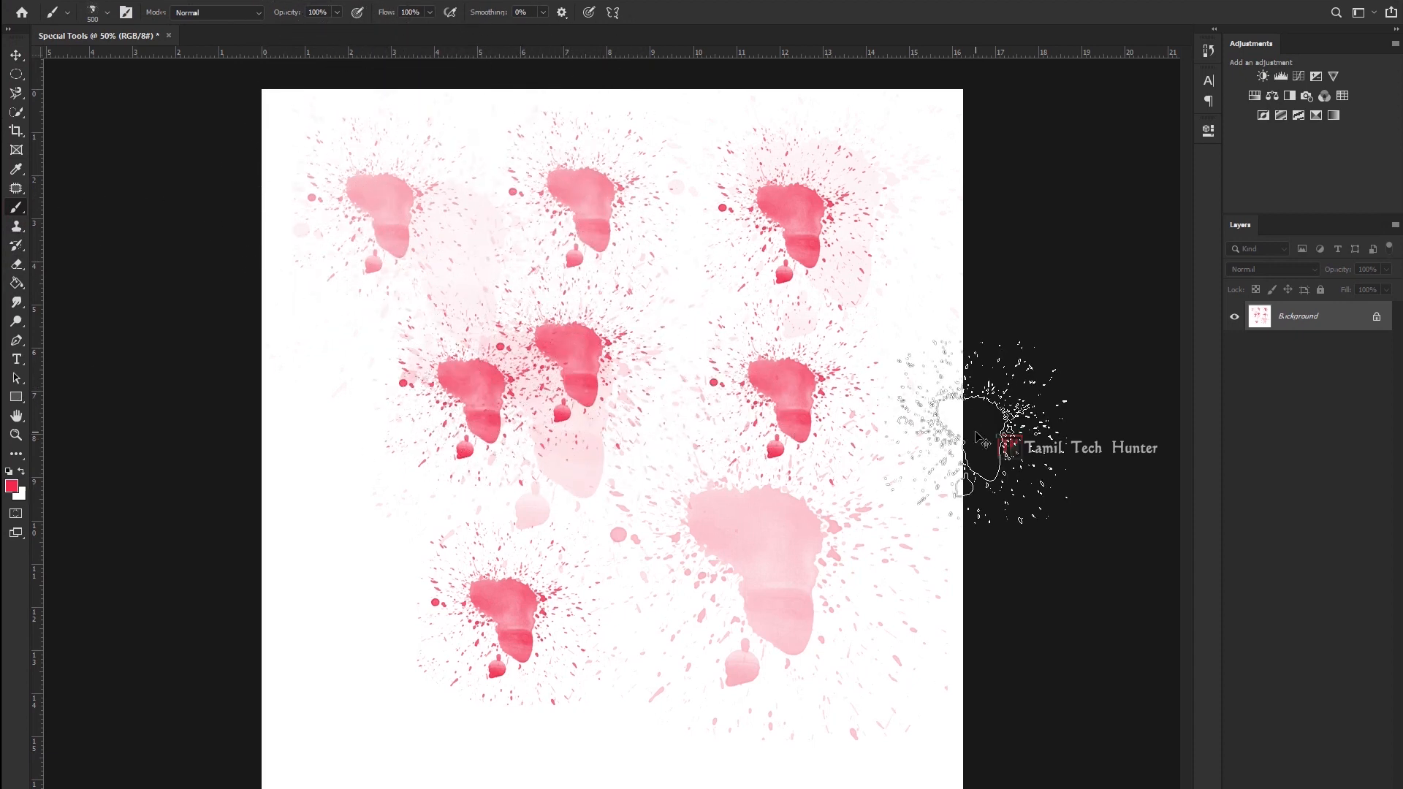
key("ctrl+Delete")
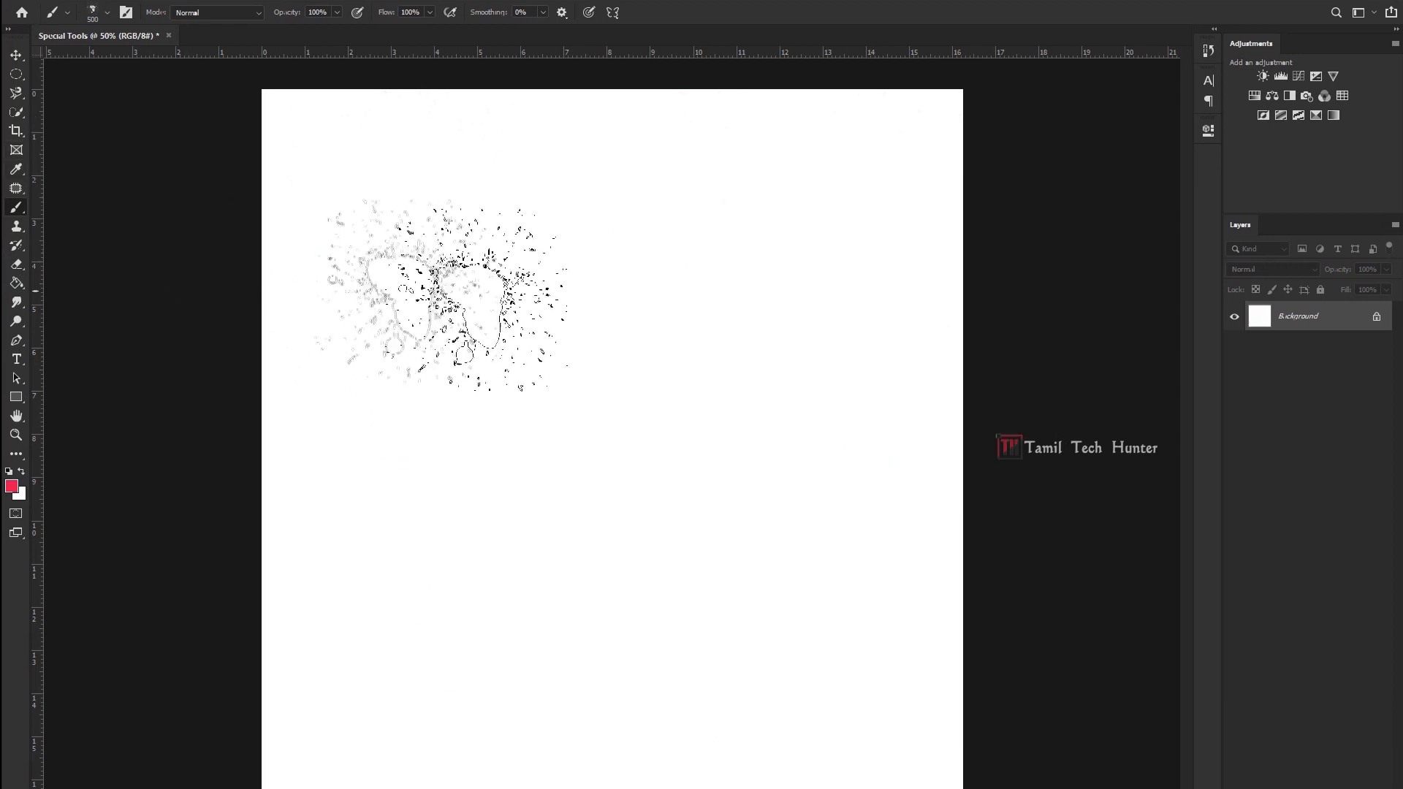
Stamp a 2500 px paint splash near the left edge of the blank canvas and undo it.
right_click(502, 296)
left_click(558, 582)
left_click(338, 422)
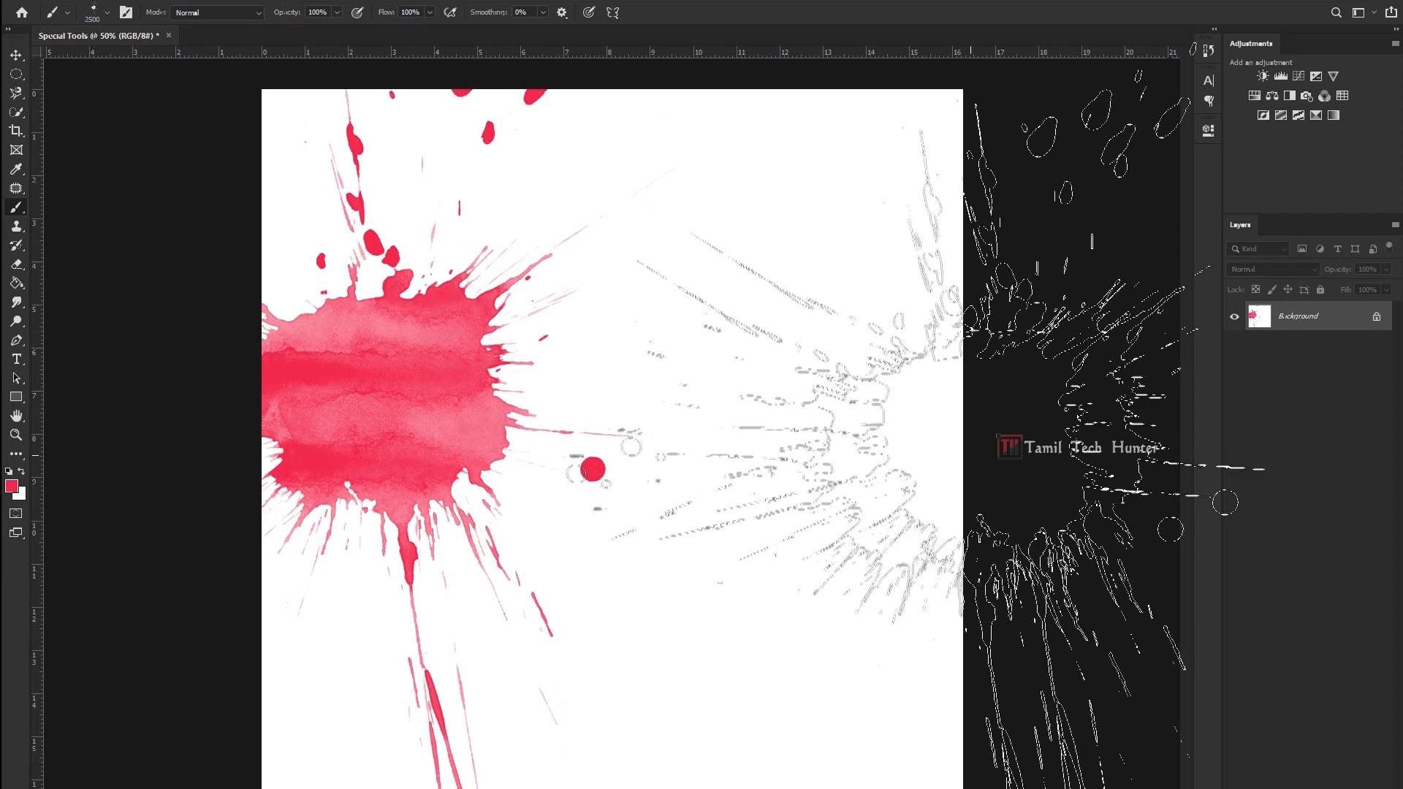
key("ctrl+z")
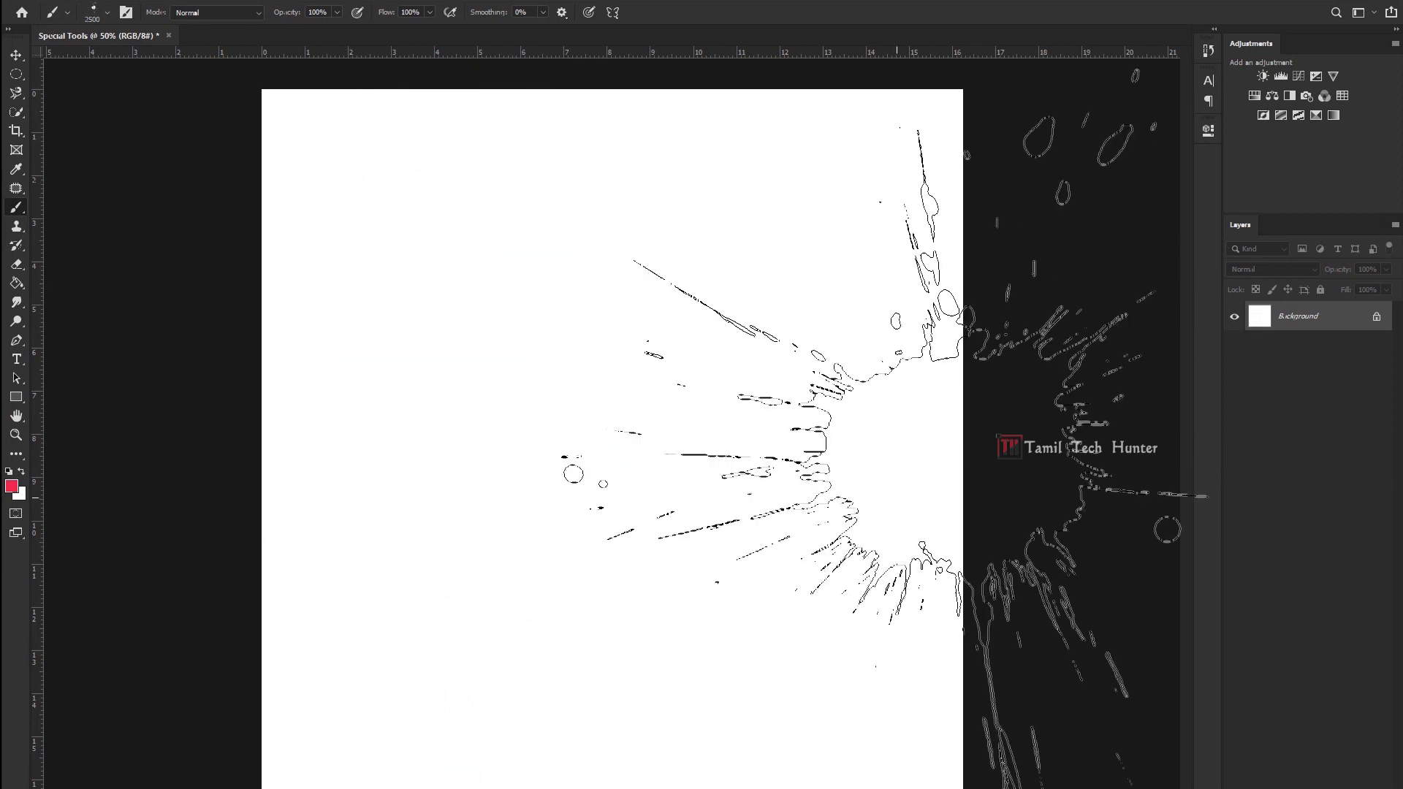
Choose brush 8 from Paint Splash Brushes 1 and stamp a 322 px splash in the upper-left part of the canvas.
right_click(502, 359)
scroll(740, 691, "down", 1)
scroll(740, 691, "down", 2)
left_click(712, 662)
left_click(648, 394)
left_click(639, 95)
left_click(500, 317)
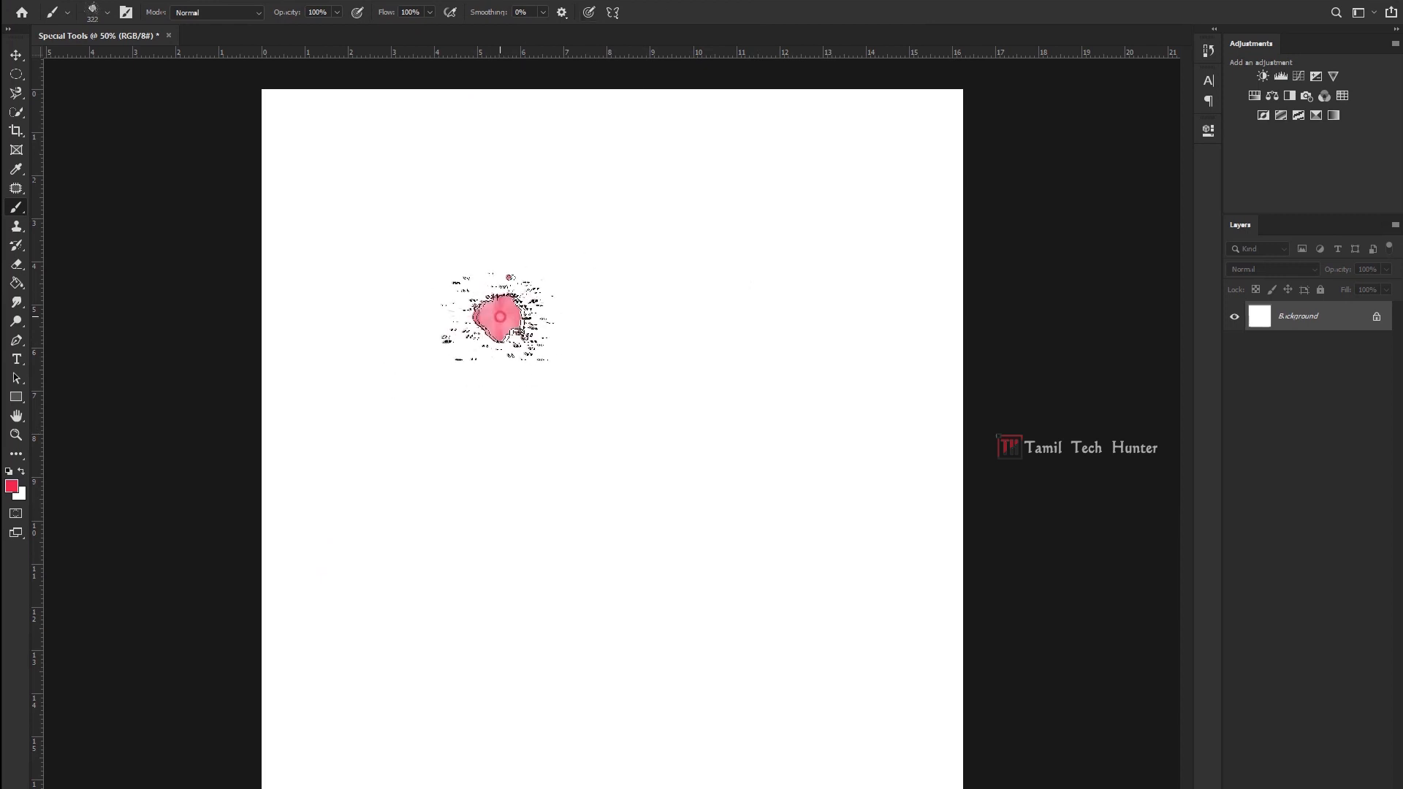
Choose the last brush in Paint Splash Brushes 1 and stamp a 1457 px splash below the small one.
right_click(555, 448)
scroll(814, 780, "down", 1)
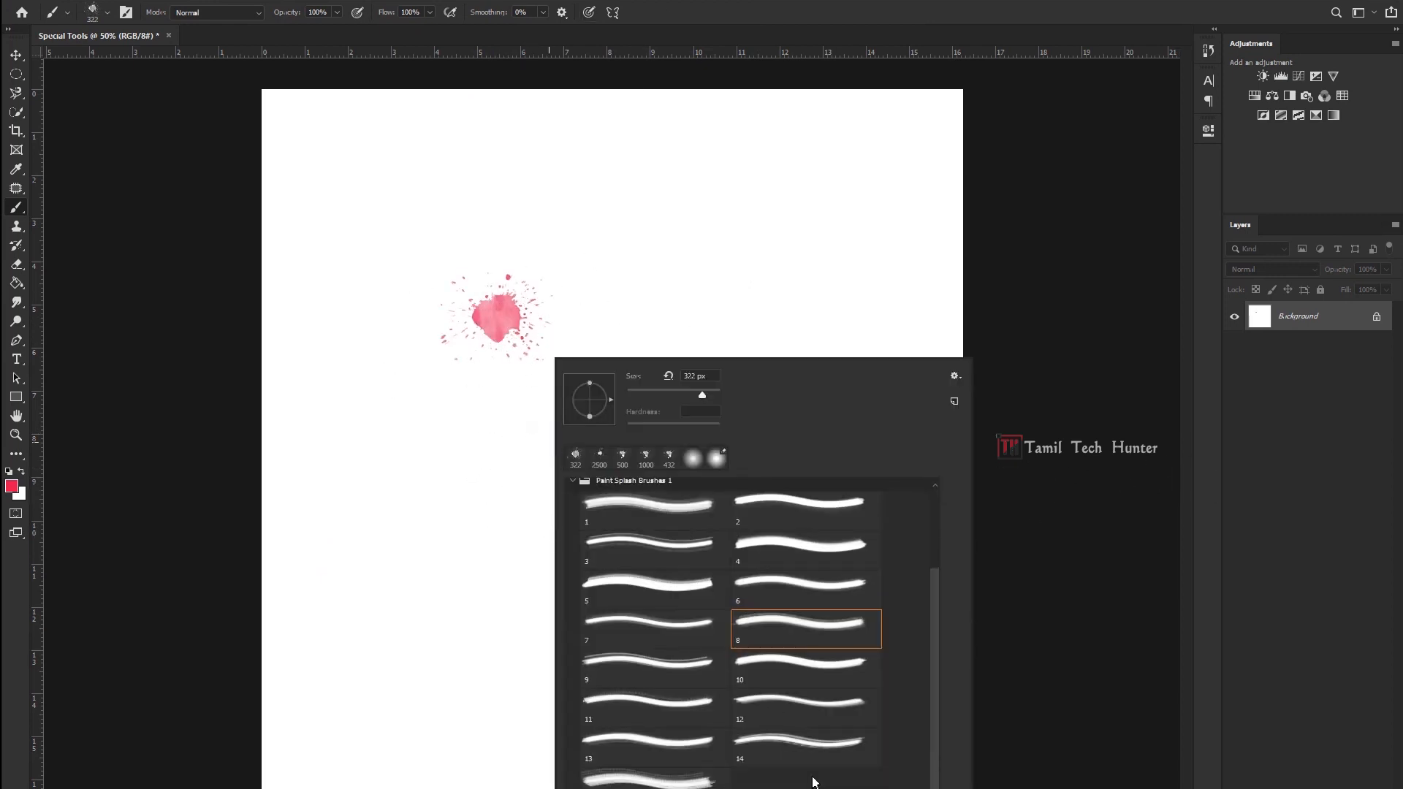
left_click(651, 780)
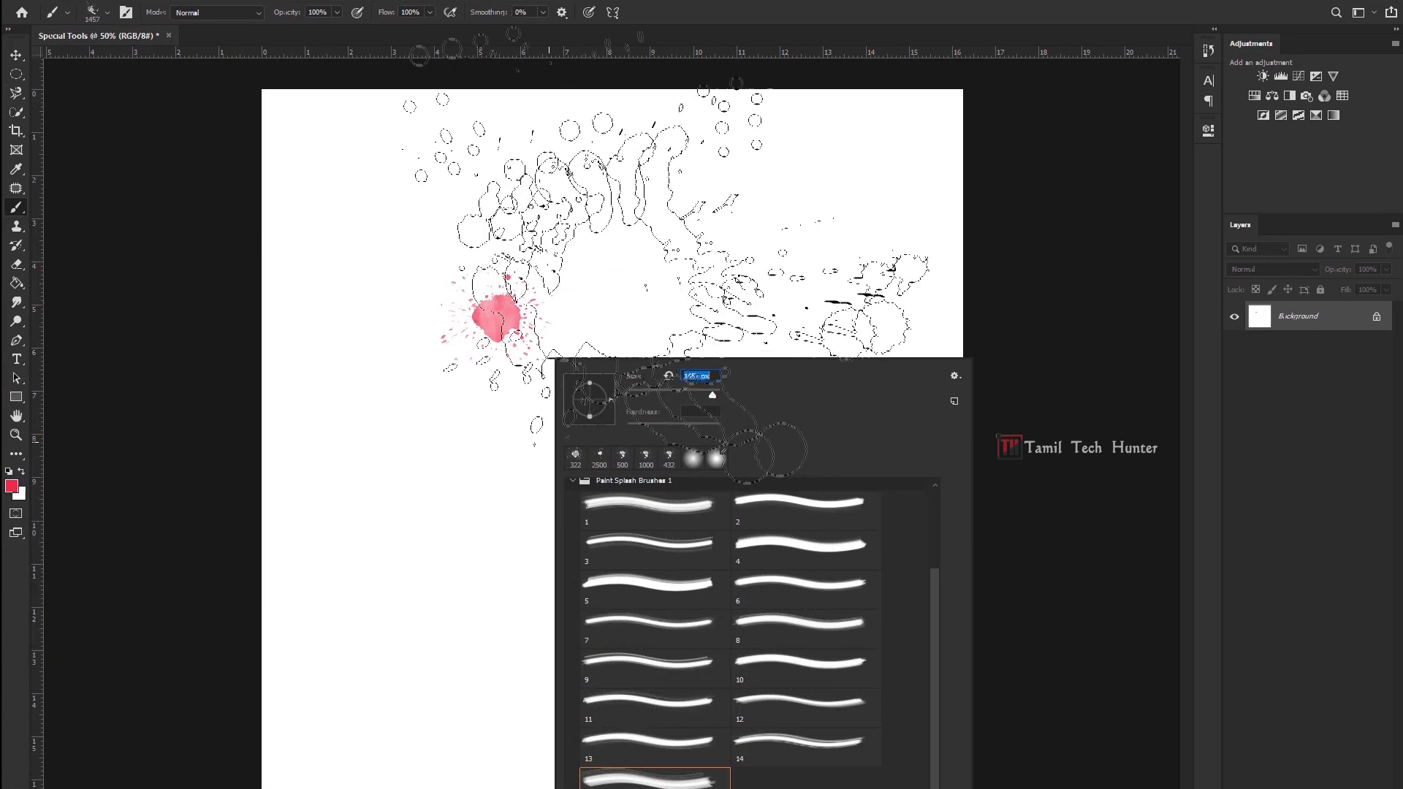
left_click(866, 12)
left_click(584, 508)
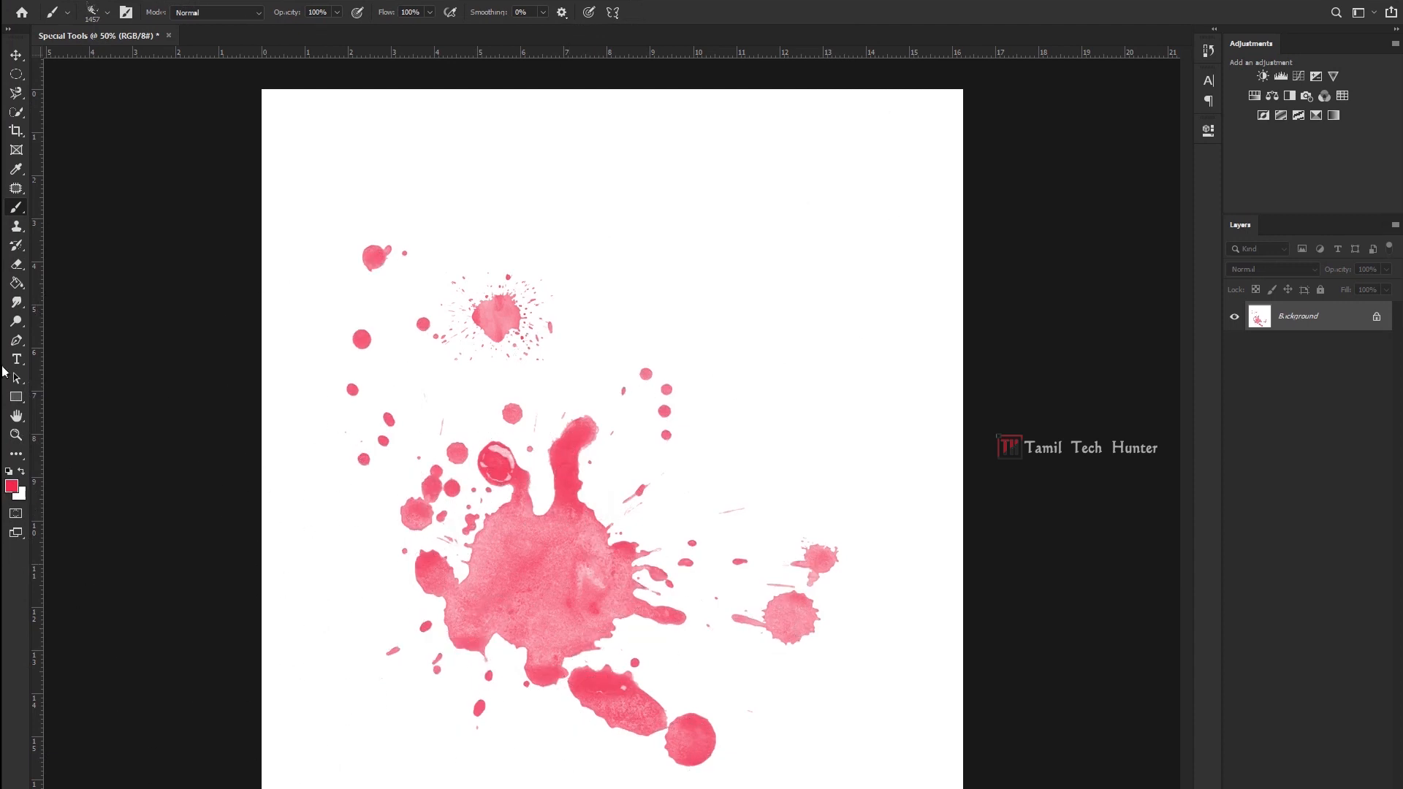
Undo the last two paint splashes to clear the canvas.
left_click(18, 57)
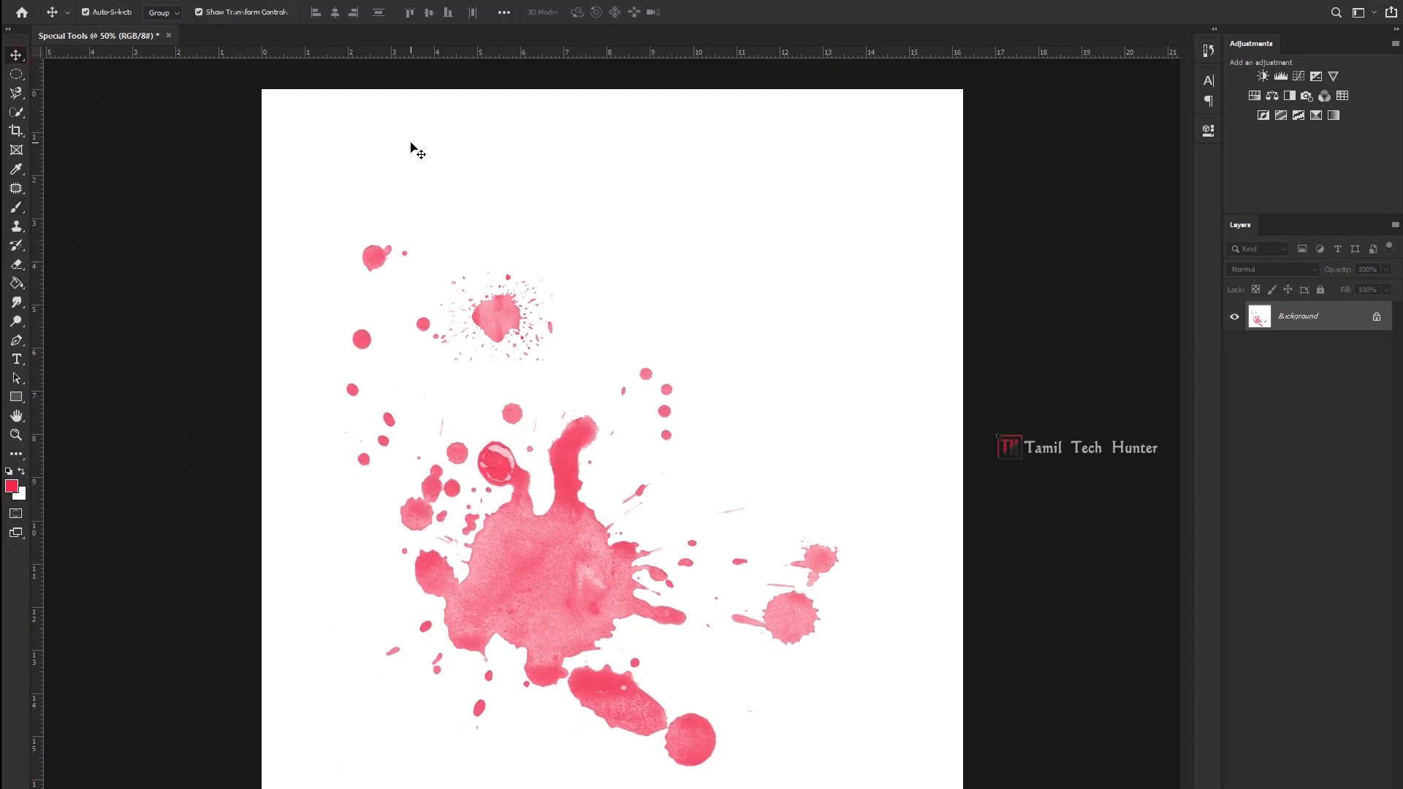
key("ctrl+z")
key("ctrl+z")
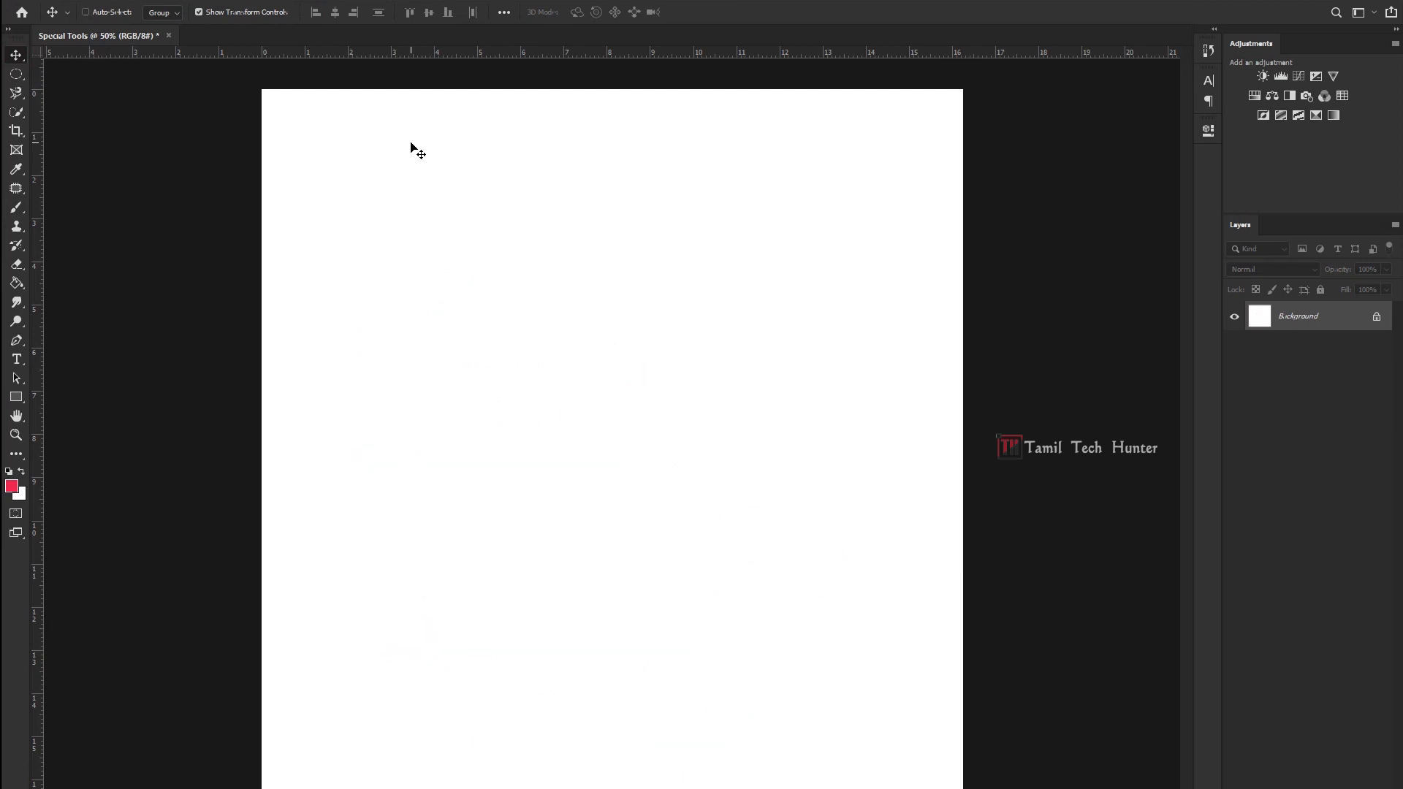
Using the Clouds-by-Mila brushes, stamp a reduced Cloud1359 at the upper left and a 1614 px cloud group across the upper half of the canvas.
key("b")
right_click(572, 337)
left_click(585, 458)
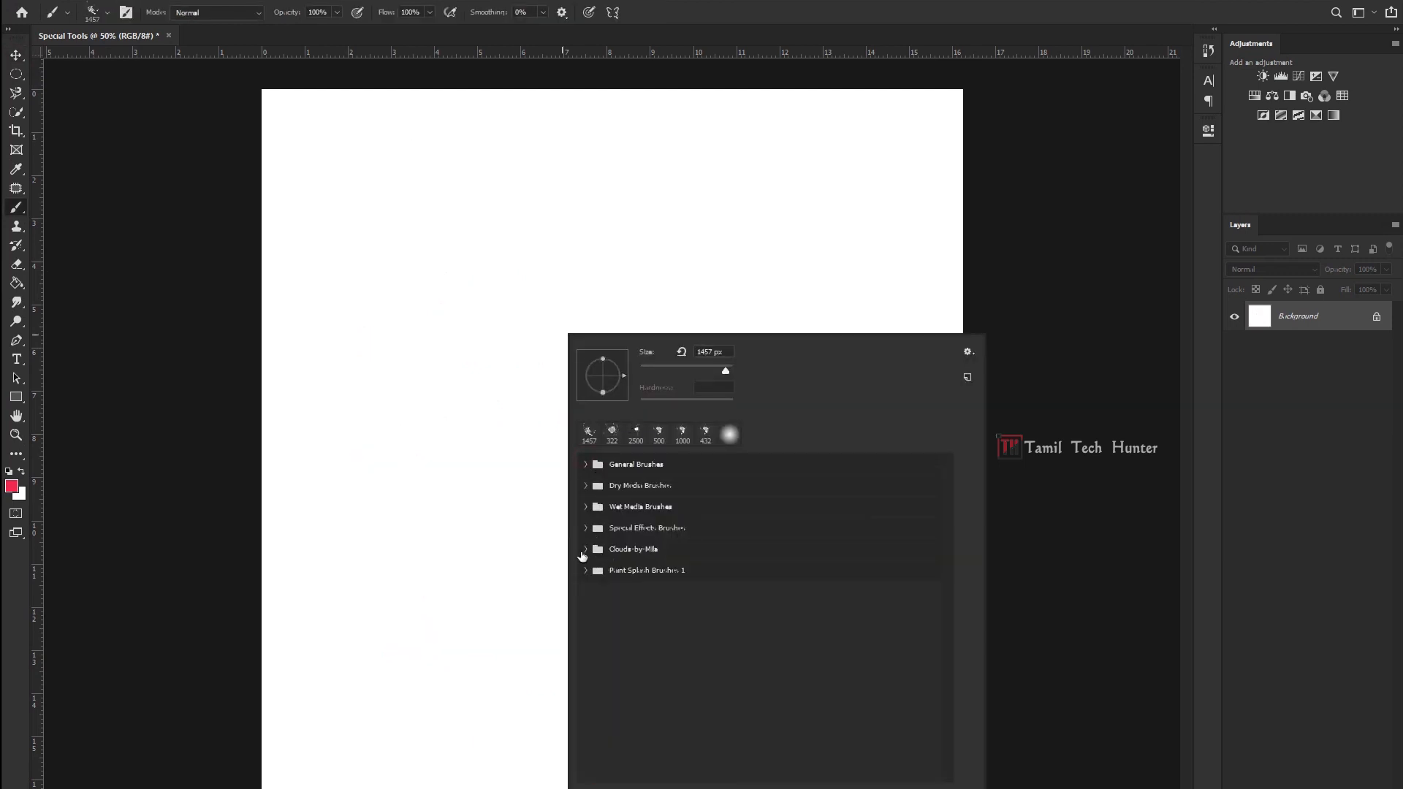
left_click(674, 557)
left_click(587, 549)
scroll(796, 667, "down", 2)
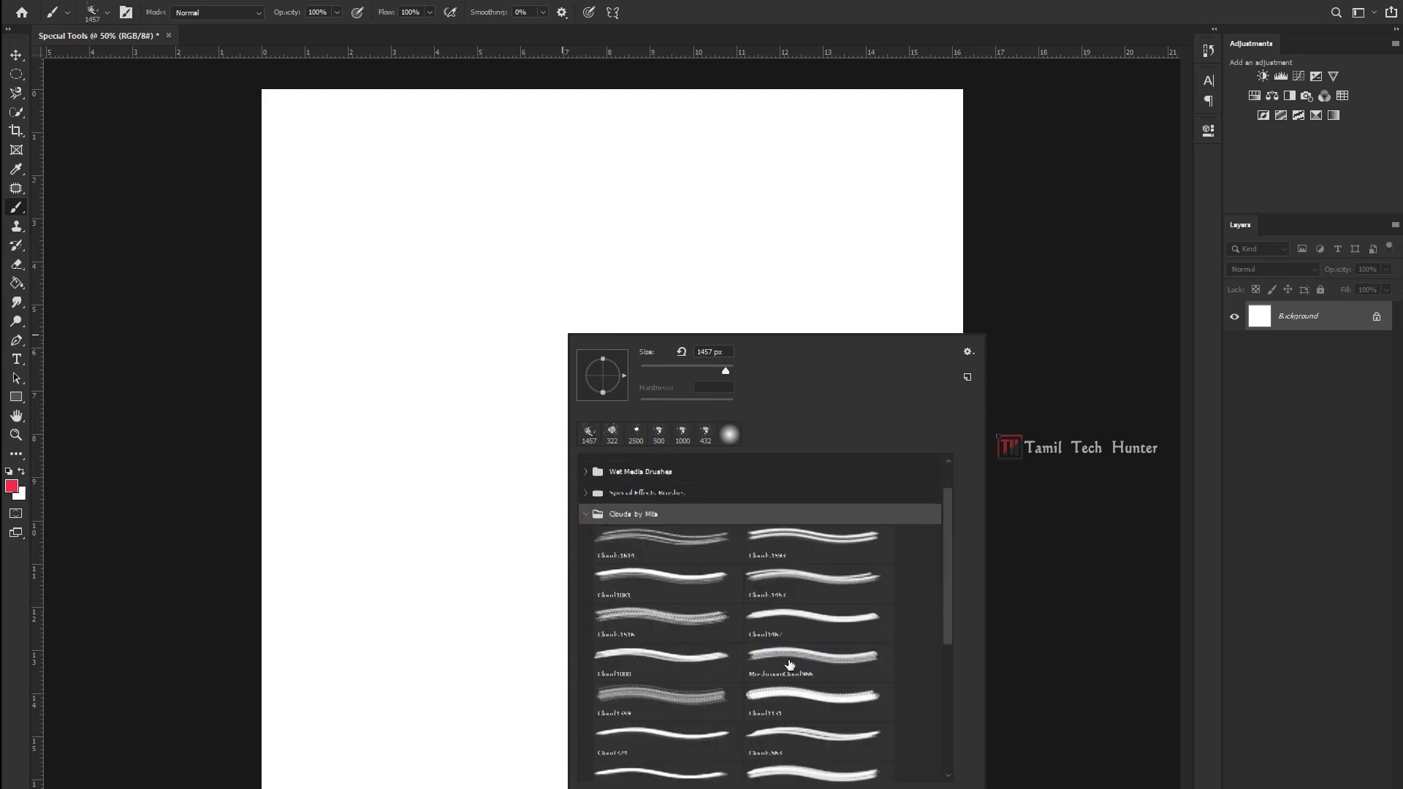
scroll(667, 660, "down", 2)
left_click(661, 677)
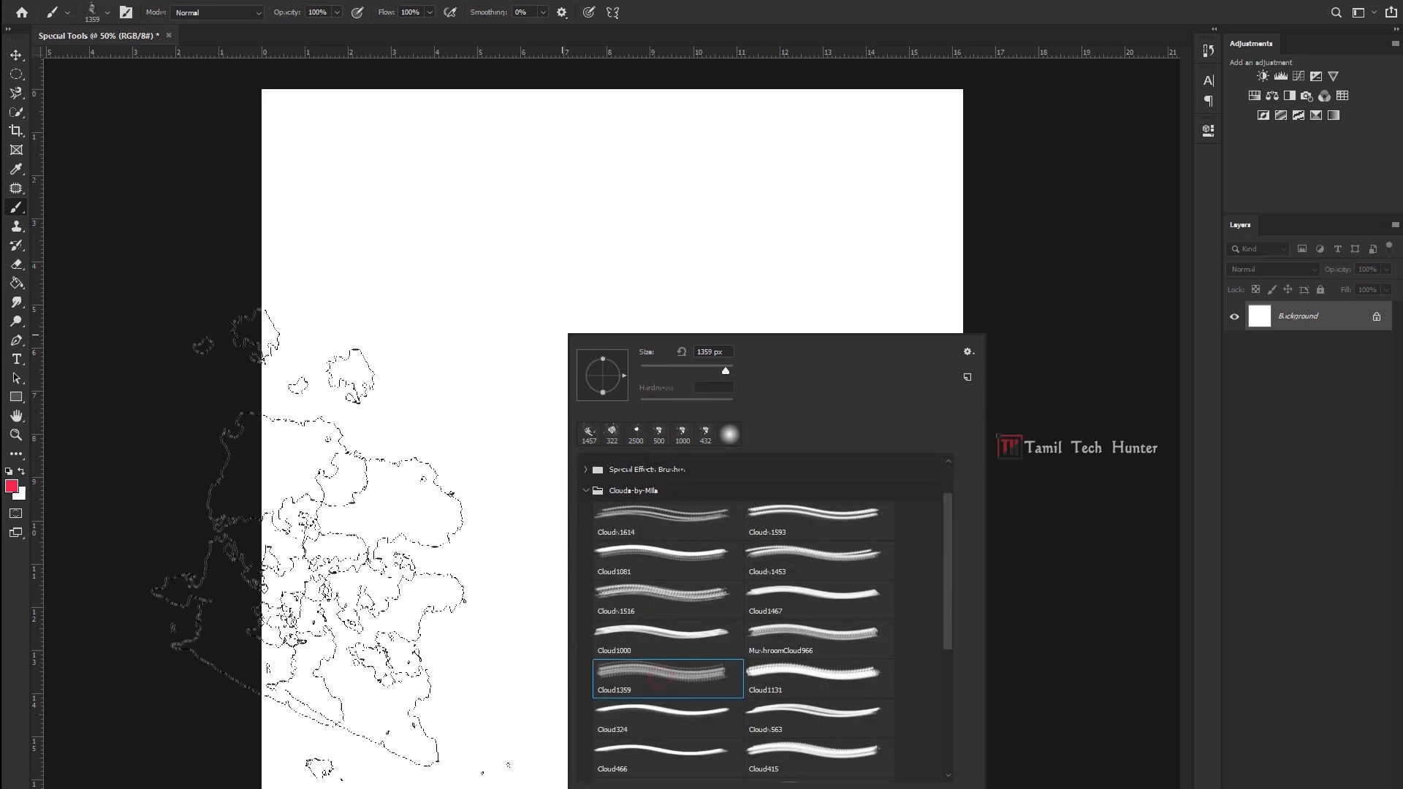
left_click(717, 368)
left_click(356, 267)
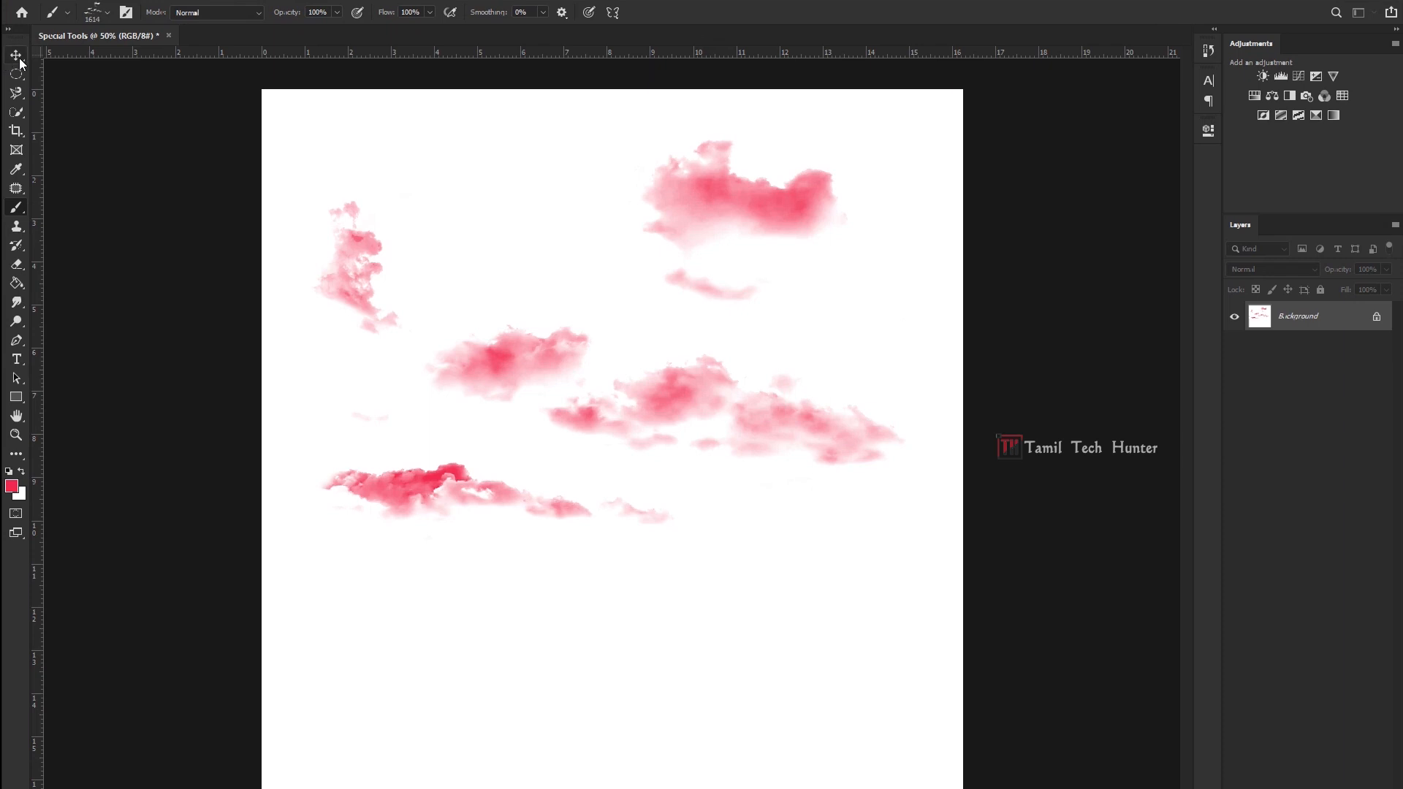
Set the foreground colour to light grey and stamp the 1614 px cloud brush slightly above the pink clouds.
left_click(11, 486)
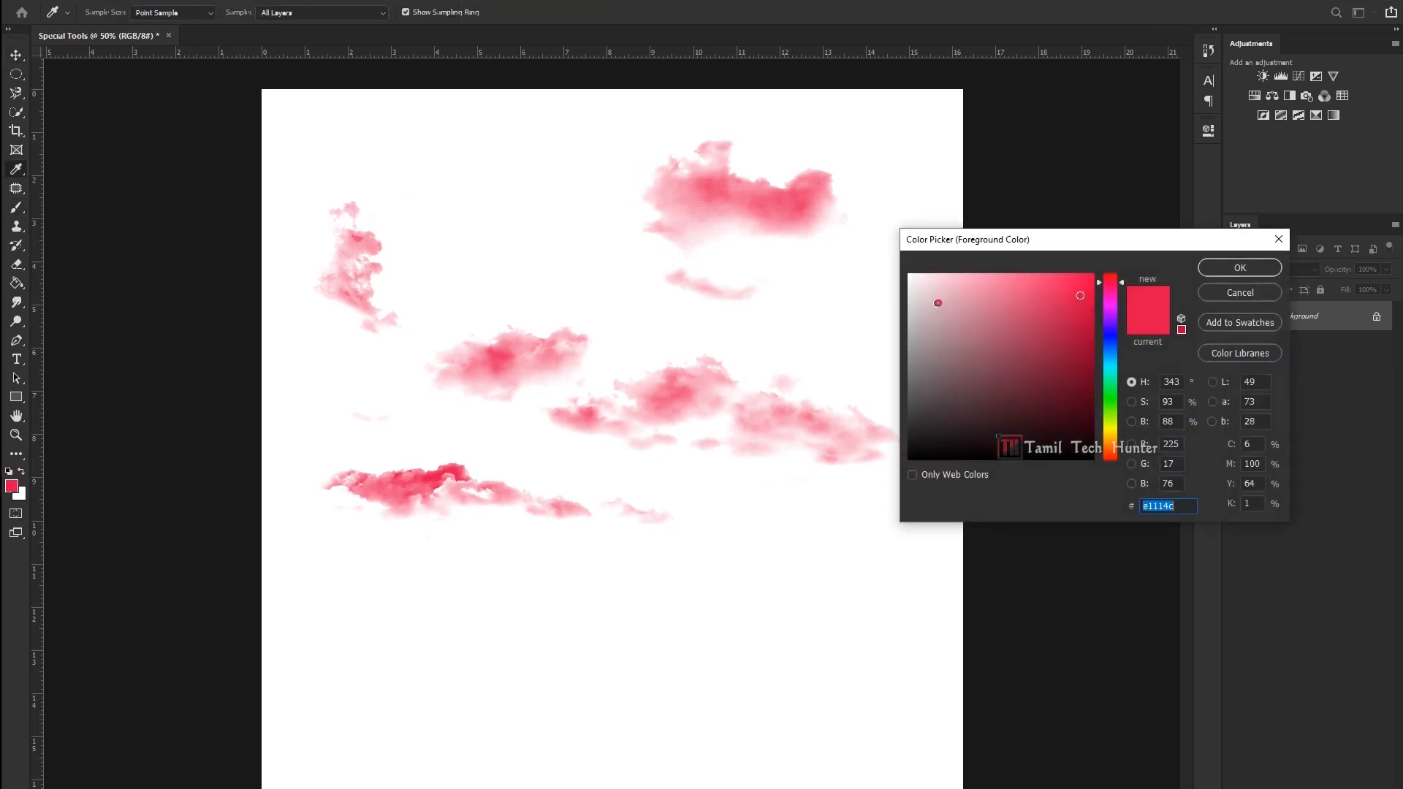
left_click(890, 308)
left_click(1240, 268)
left_click(608, 271)
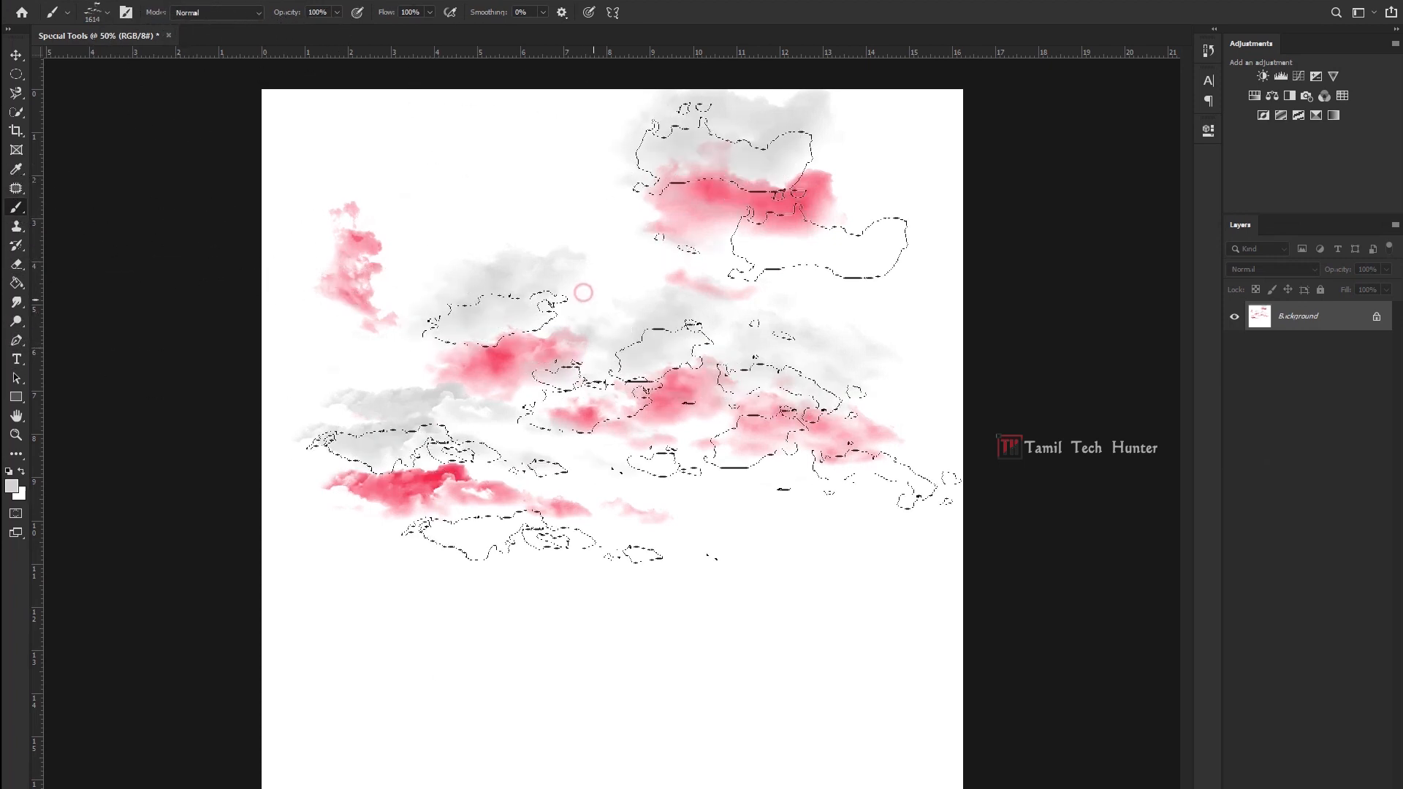
left_click(17, 57)
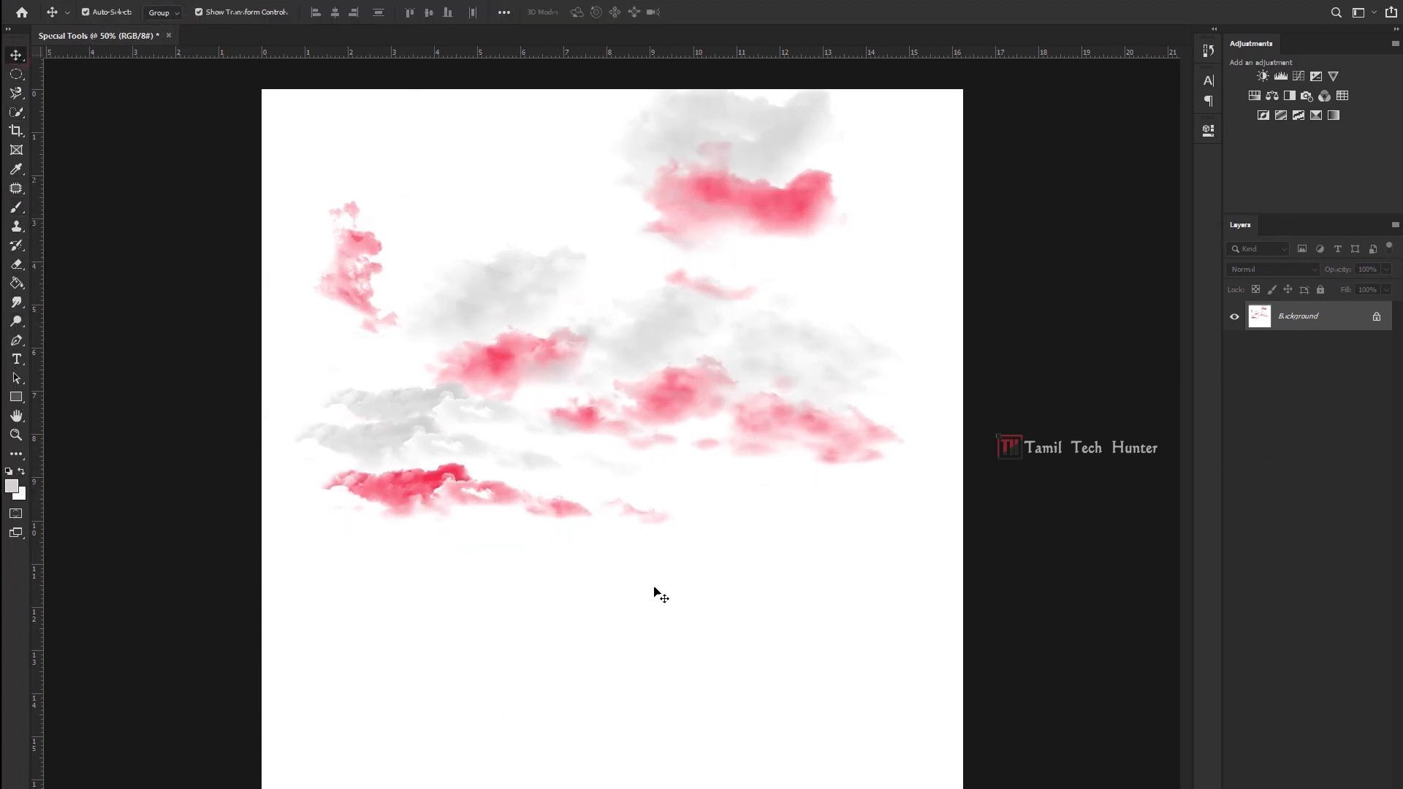